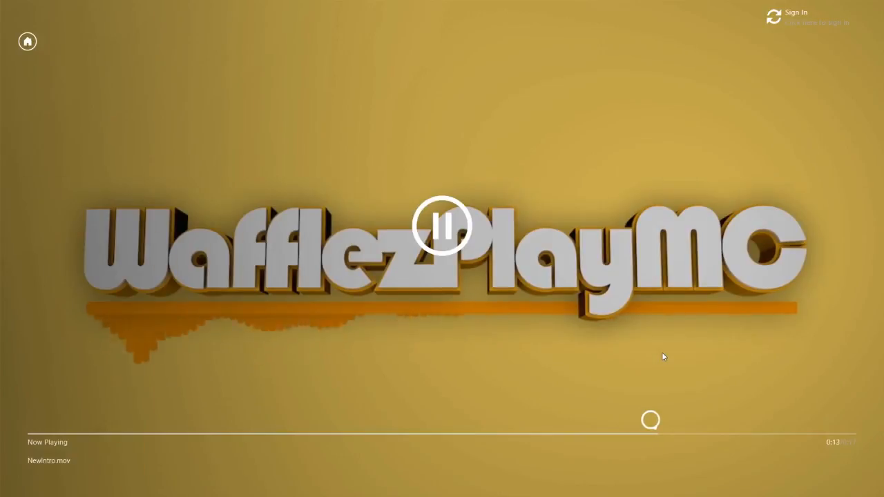
Close the video player and minimize the youtube folder window.
click(27, 41)
click(8, 10)
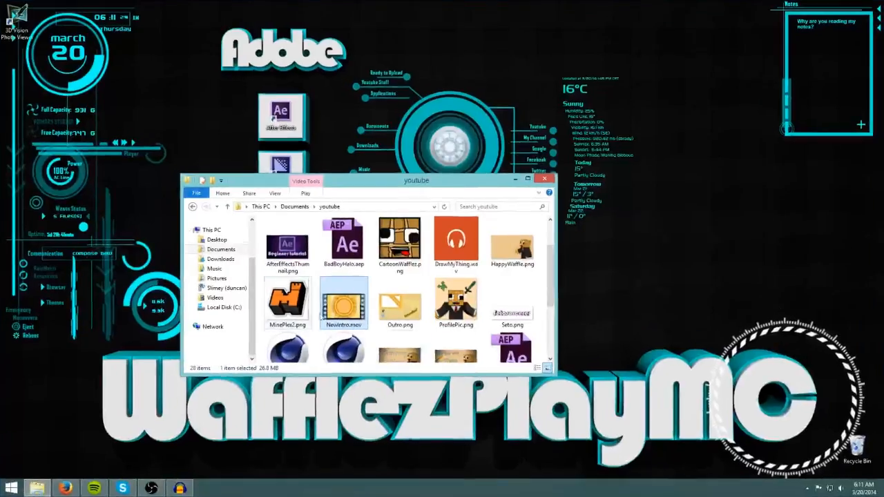
drag(550, 284, 556, 342)
scroll(546, 332, up, 10)
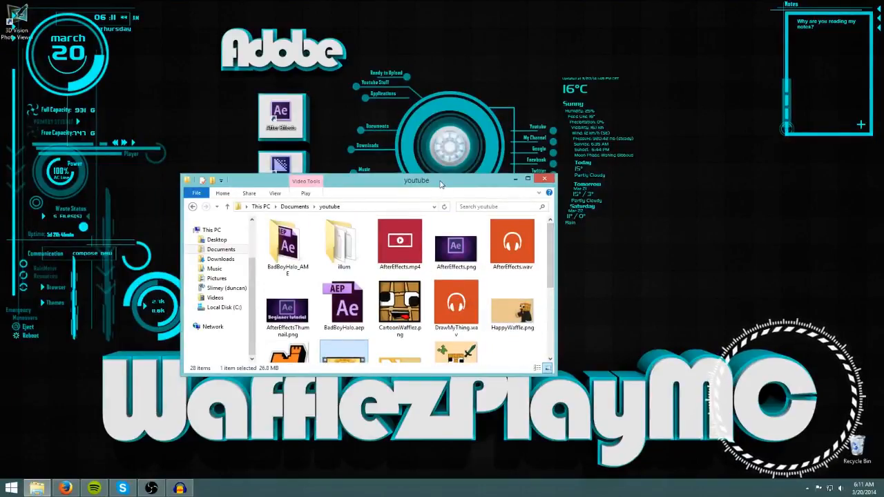
drag(438, 181, 417, 190)
click(524, 187)
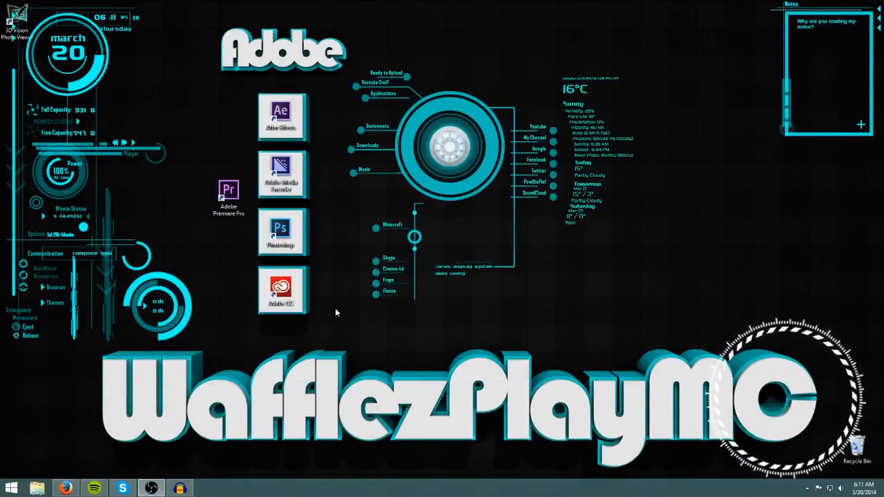
Launch After Effects from the desktop shortcut and move its welcome screen aside.
double_click(279, 116)
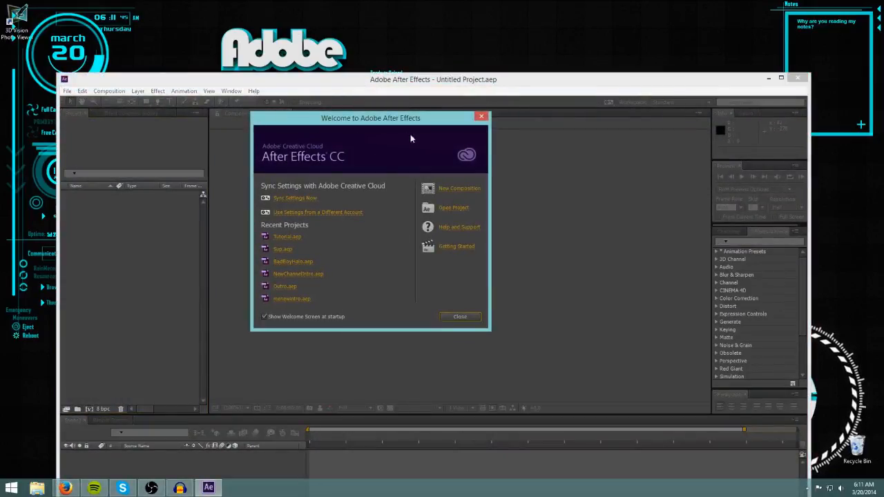
drag(369, 120, 444, 150)
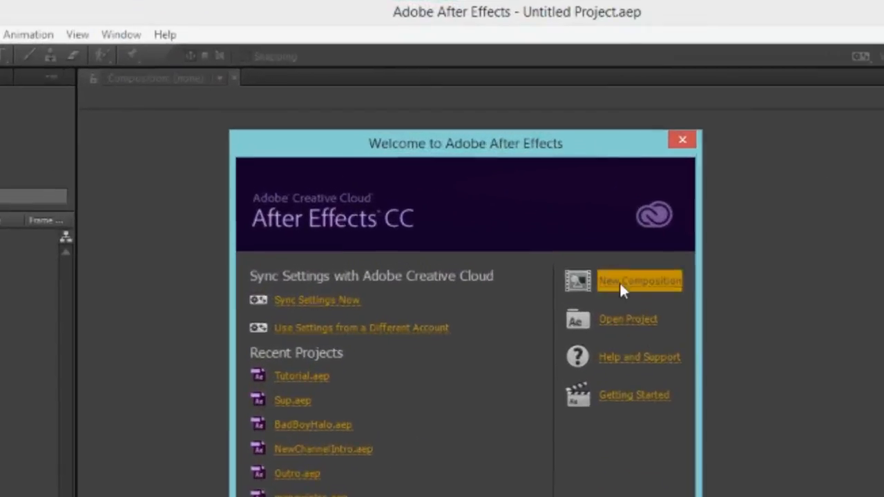
Create a new composition named Tutorial at 1280 x 720 px, 30 fps, with a 0:00:30:00 duration.
click(484, 221)
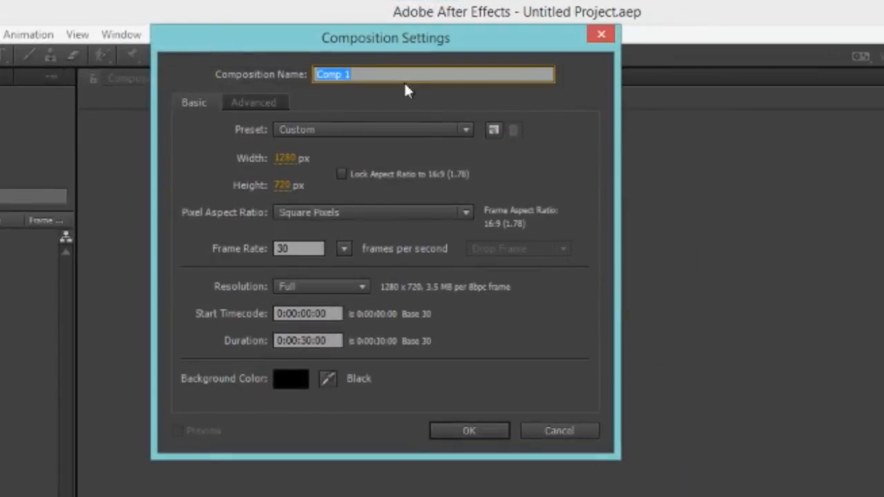
key(BackSpace)
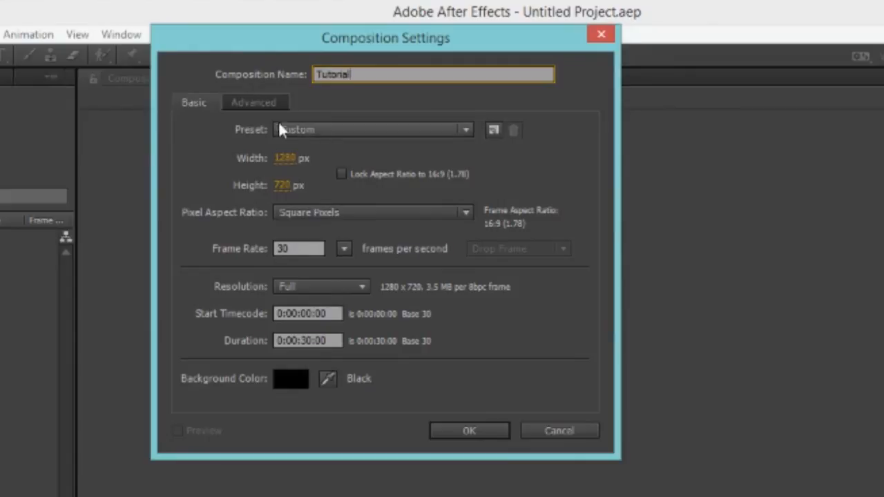
click(286, 162)
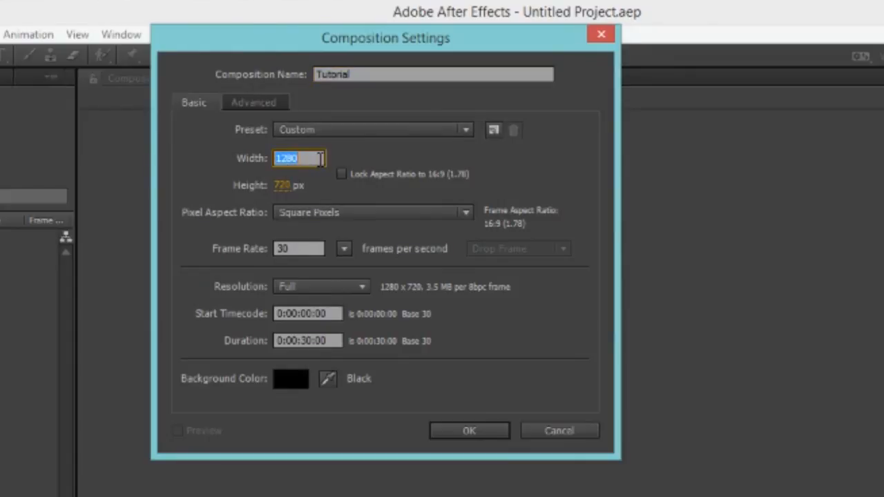
click(321, 183)
click(283, 186)
click(346, 197)
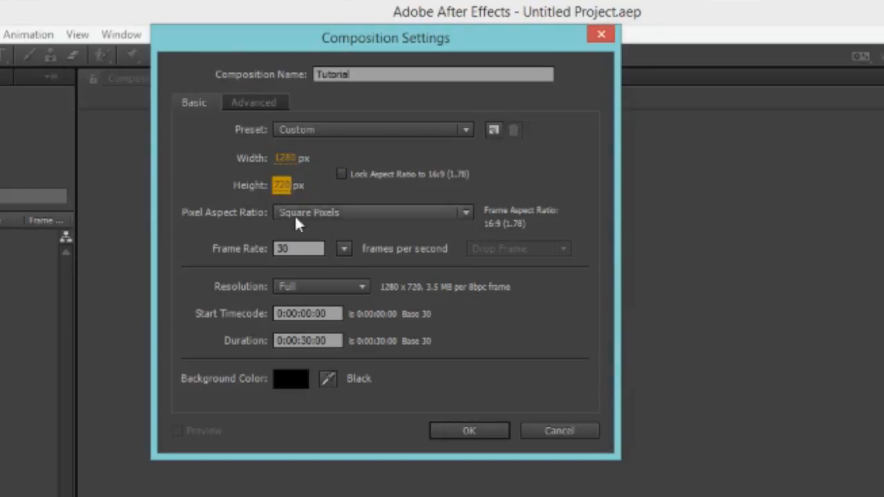
click(297, 214)
click(317, 233)
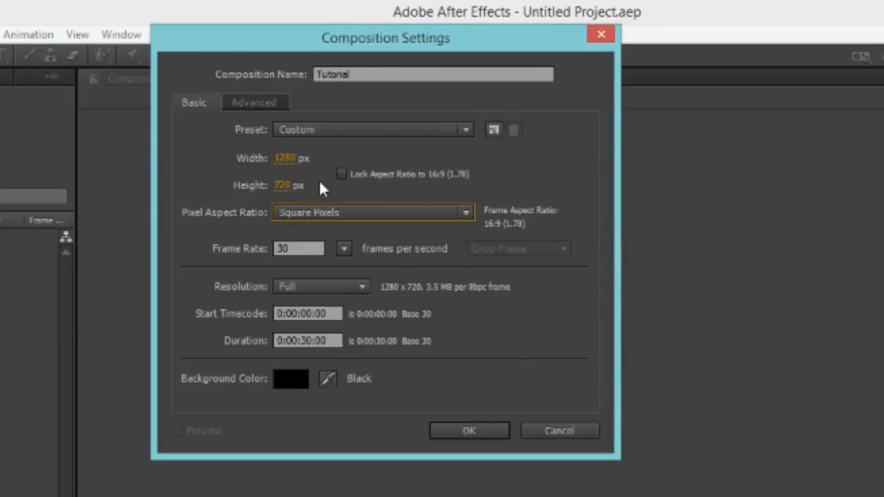
click(306, 248)
click(205, 248)
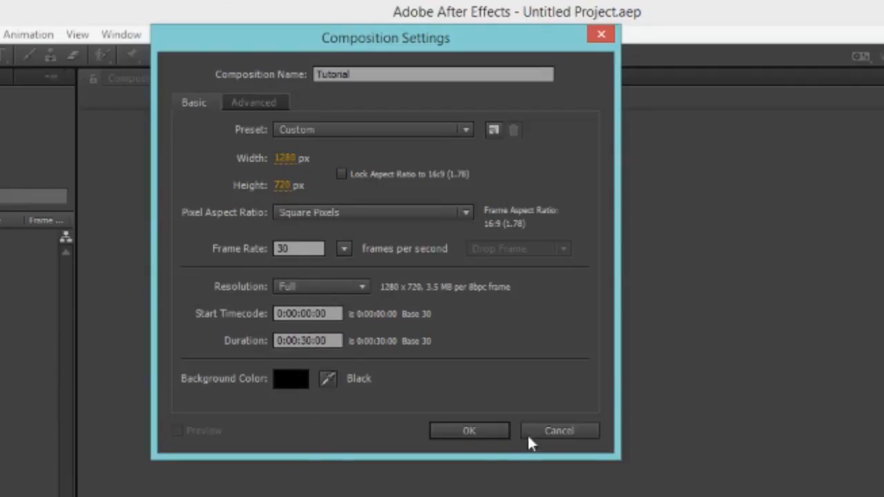
click(460, 428)
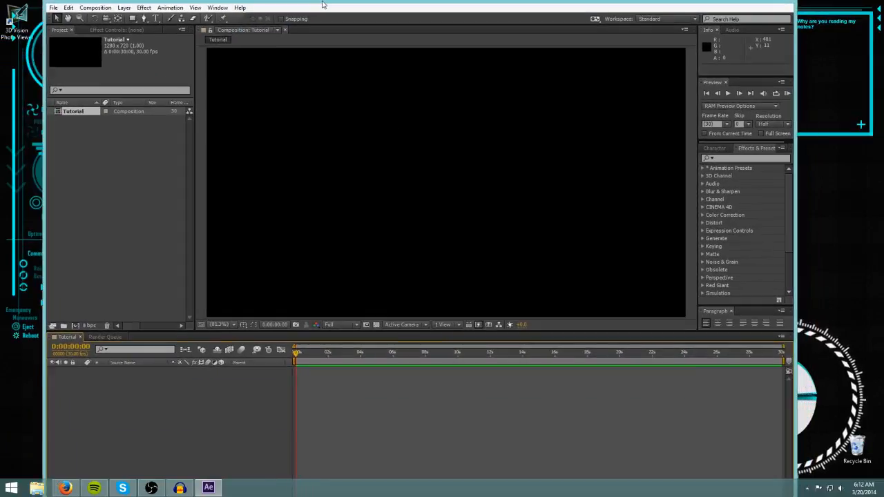
Maximize the After Effects window and select the Tutorial composition in the project.
double_click(321, 4)
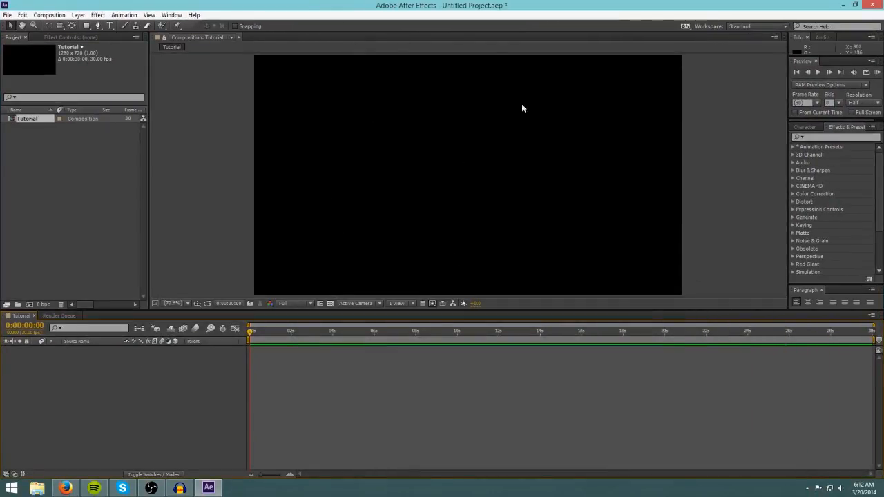
click(36, 155)
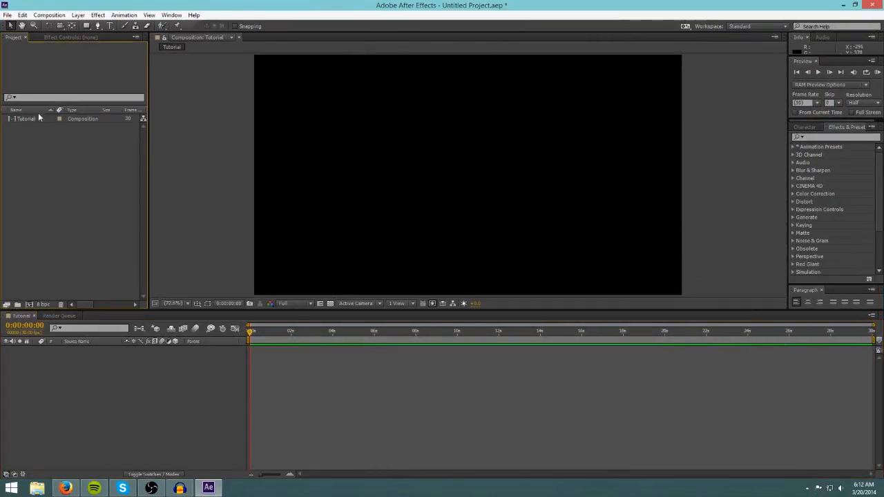
click(30, 119)
click(32, 170)
Import the purple wallpaper JPG from Documents into the project and delete it again.
click(37, 489)
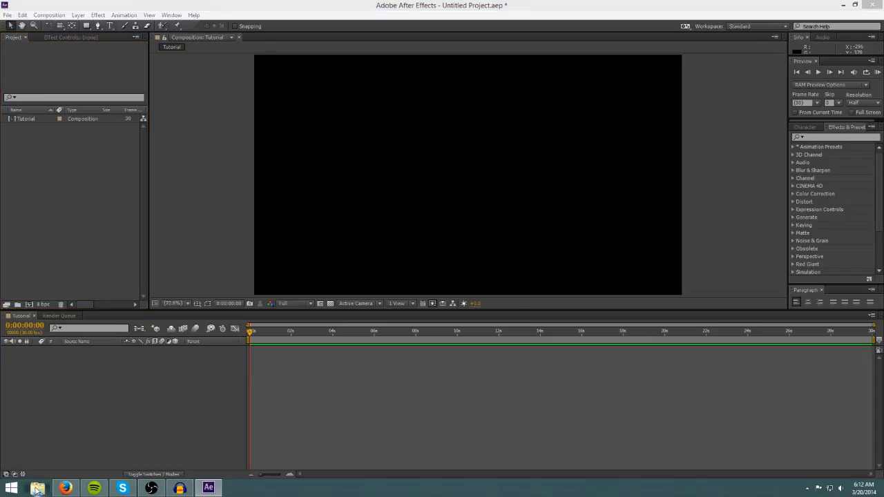
click(197, 287)
click(200, 296)
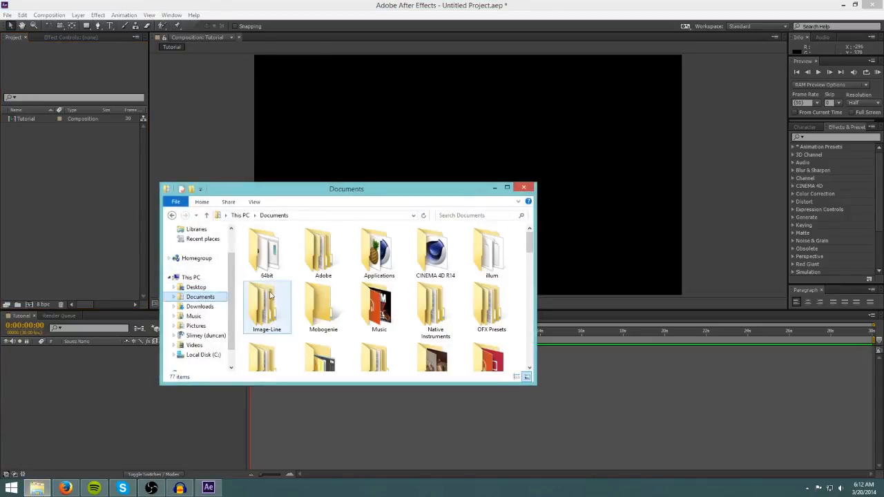
drag(530, 242, 69, 169)
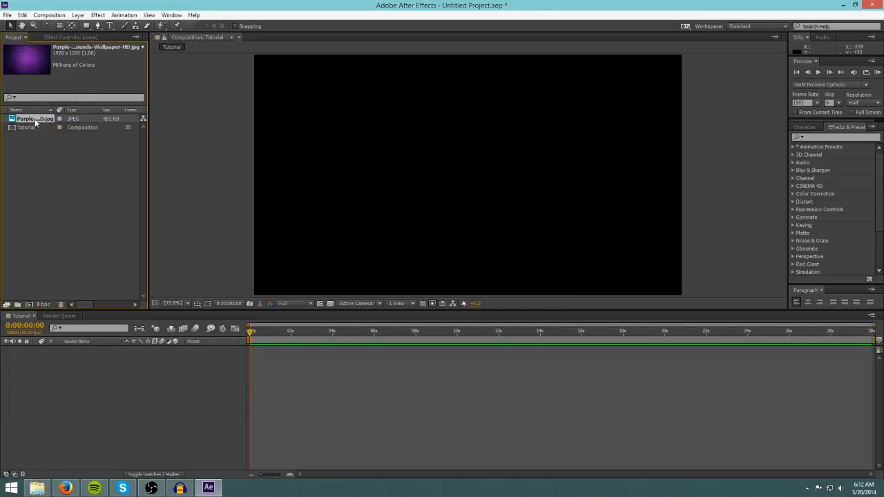
drag(71, 360, 27, 118)
click(37, 489)
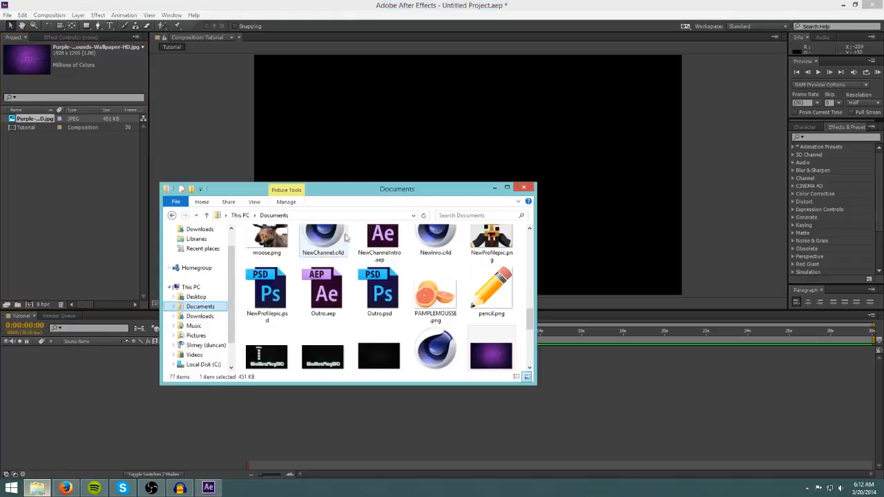
click(49, 173)
click(34, 119)
key(Delete)
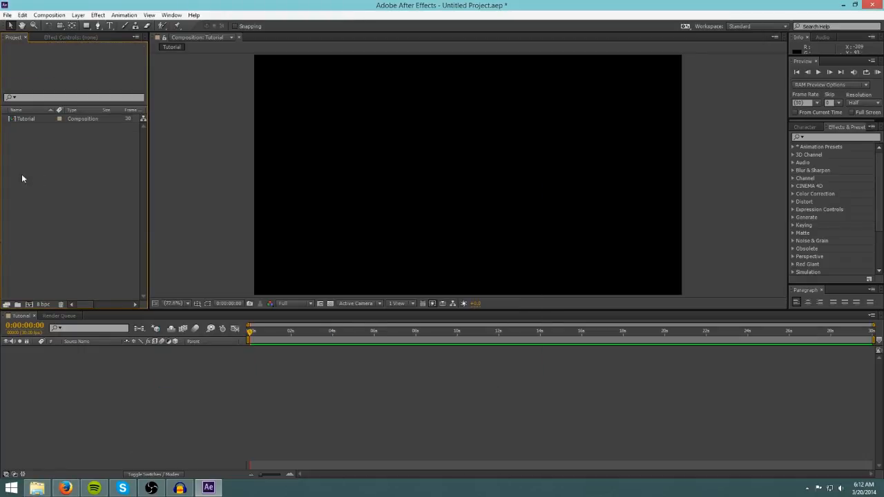
Import the purple wallpaper JPG from the Documents folder into the project again.
click(38, 489)
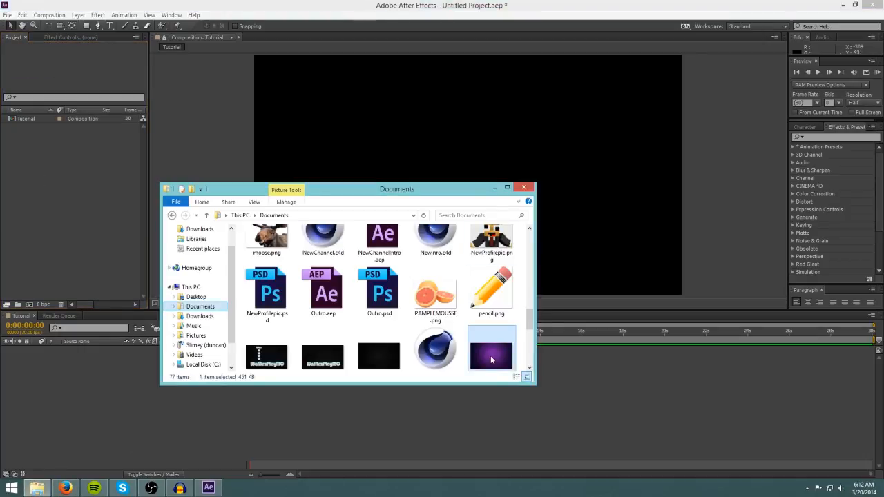
drag(436, 242, 135, 167)
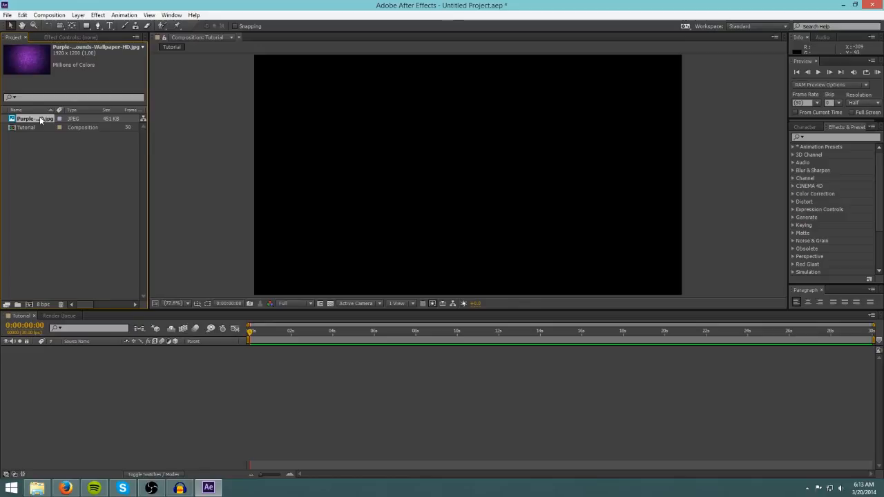
click(59, 316)
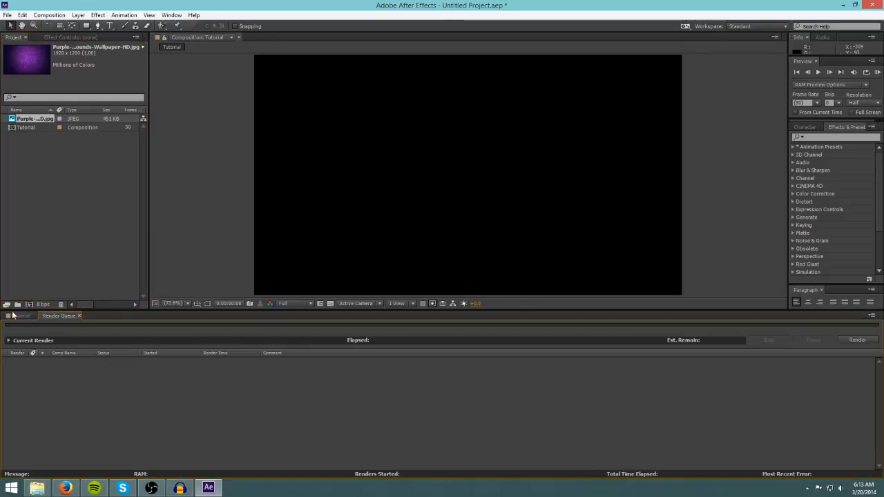
click(20, 316)
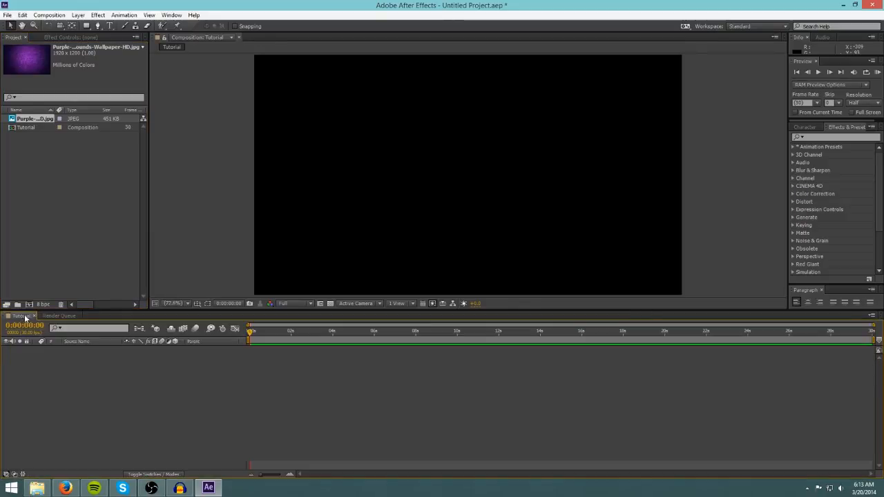
Add the purple wallpaper image as a layer in the Tutorial composition.
drag(33, 120, 96, 225)
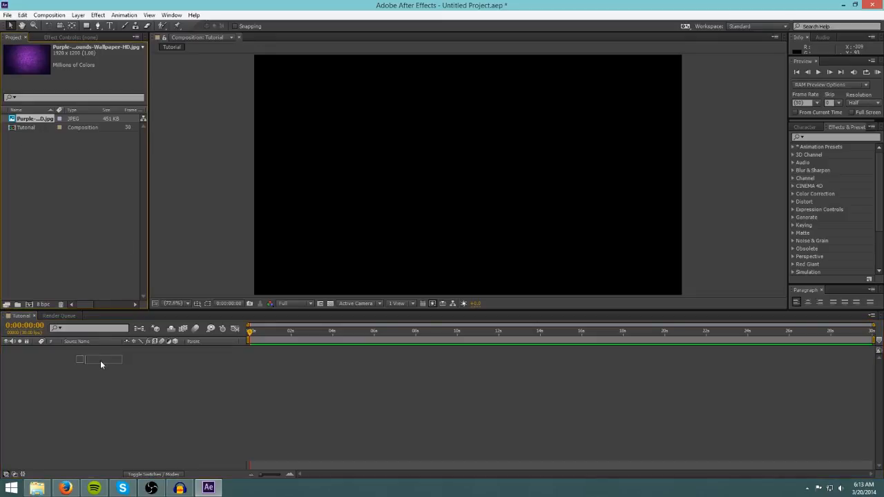
drag(100, 361, 261, 362)
drag(180, 358, 178, 359)
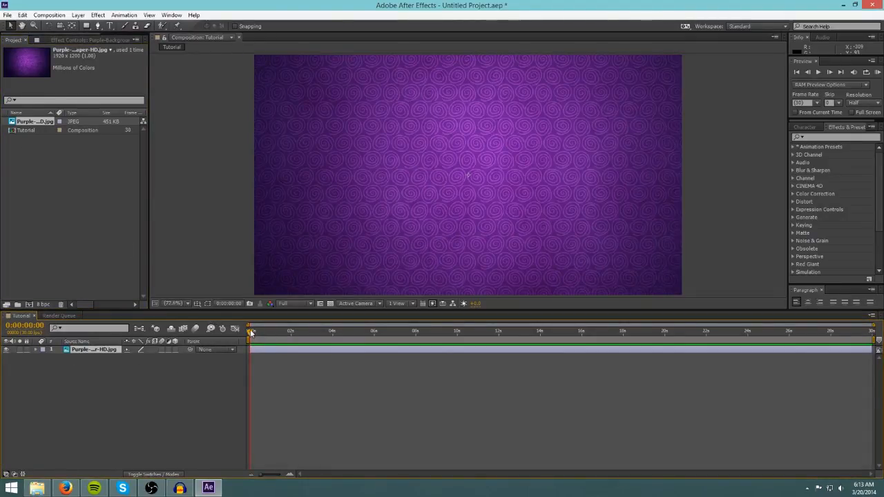
Scale the wallpaper layer down by its corner handle so it fits the composition frame.
drag(472, 335, 177, 338)
click(448, 200)
scroll(324, 224, down, 3)
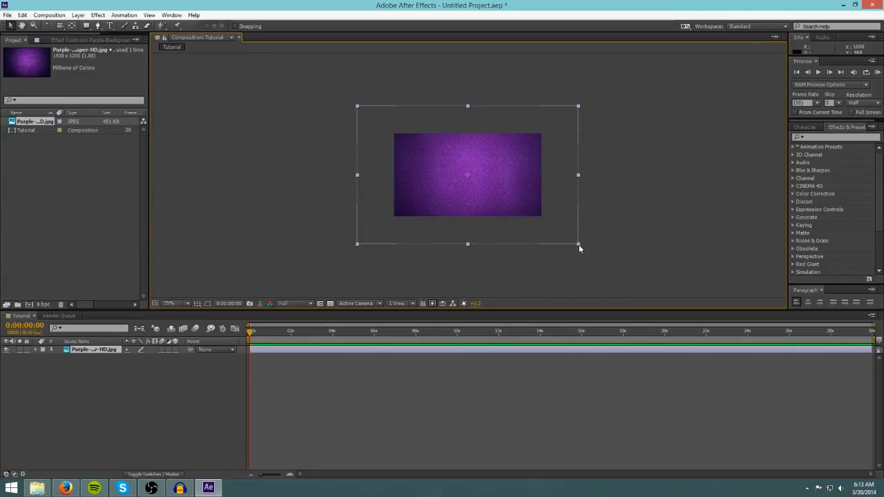
drag(579, 244, 544, 221)
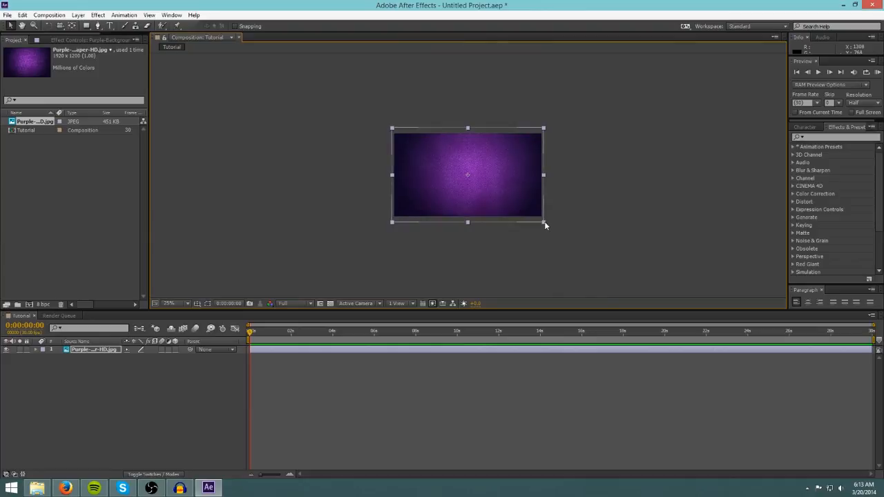
Set the viewer magnification to Fit up to 100%.
click(594, 234)
scroll(485, 192, up, 8)
scroll(484, 194, down, 6)
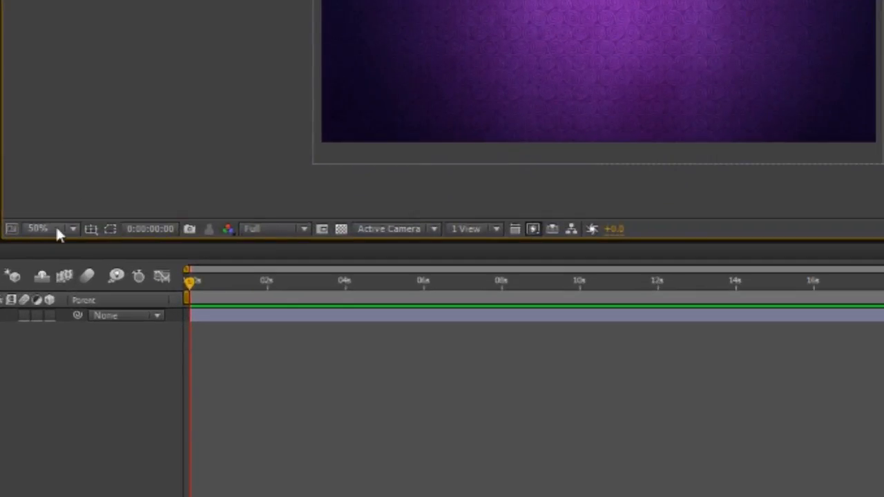
click(118, 267)
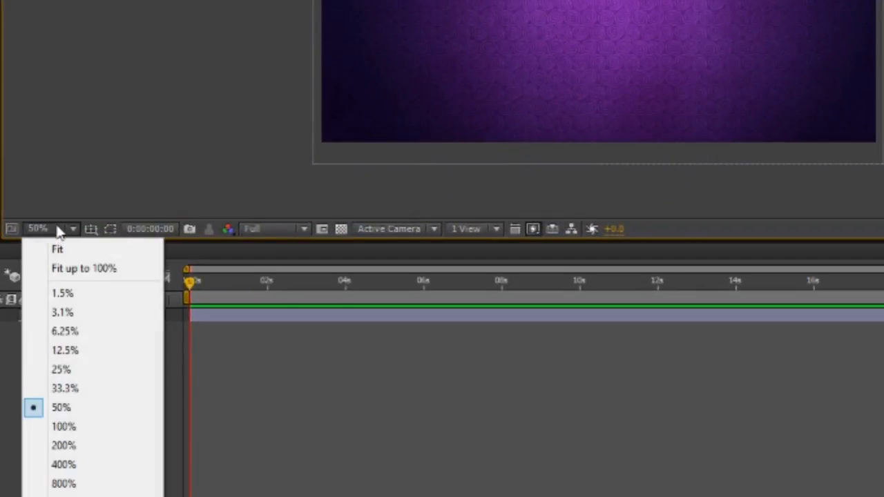
click(82, 273)
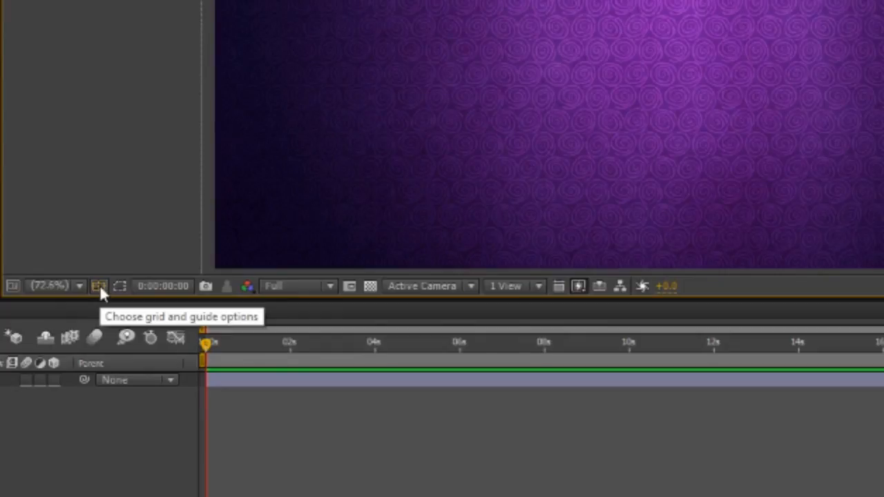
Turn on the Title/Action Safe guides in the composition viewer.
click(99, 286)
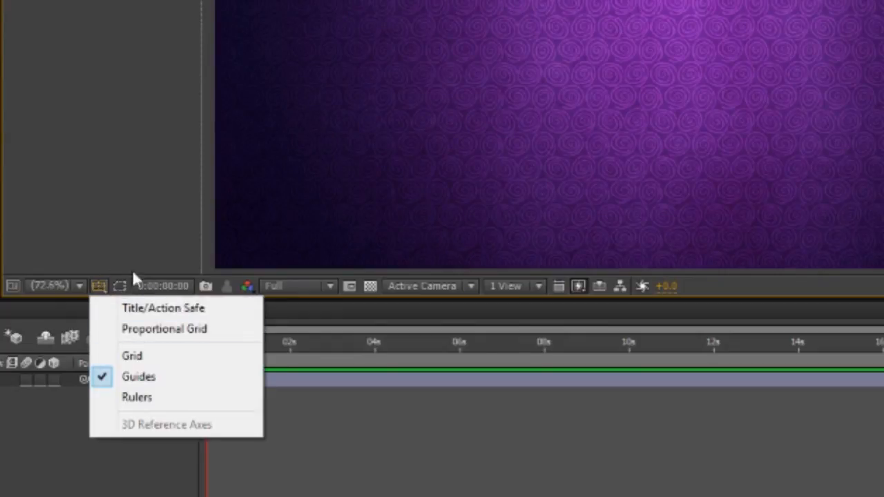
click(160, 314)
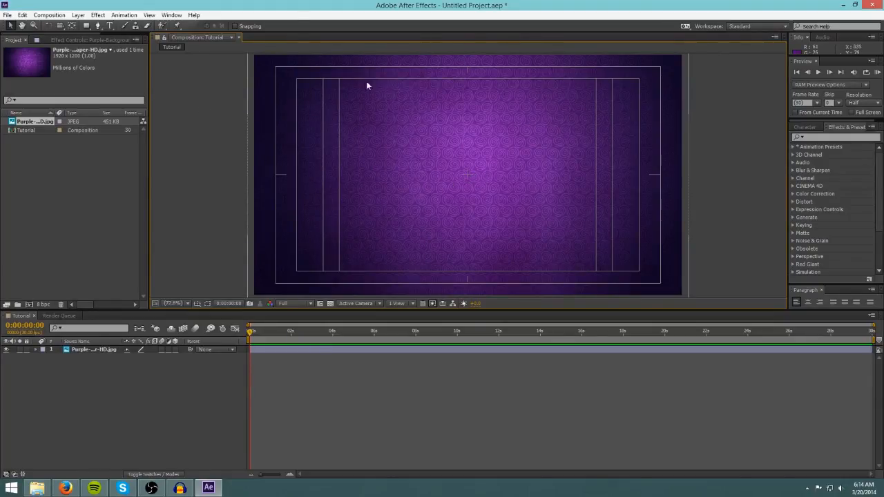
Draw an orange-filled circle with the Ellipse tool in the composition, creating a new shape layer.
click(89, 178)
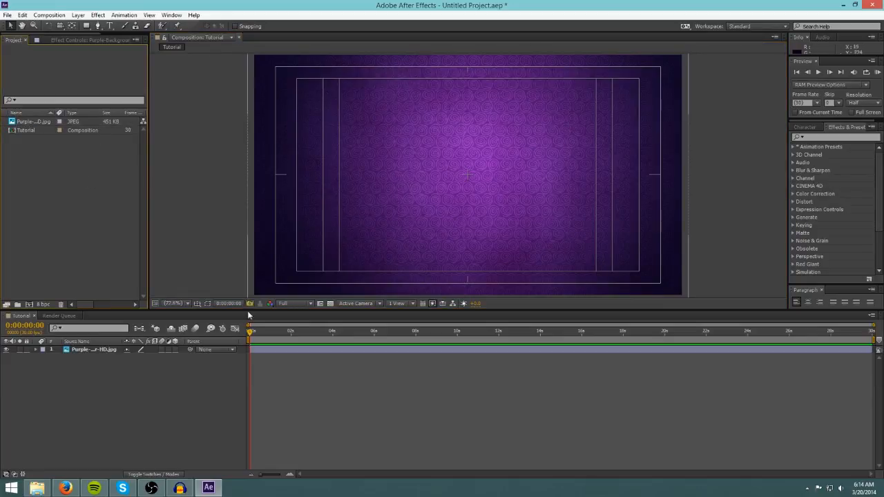
click(158, 390)
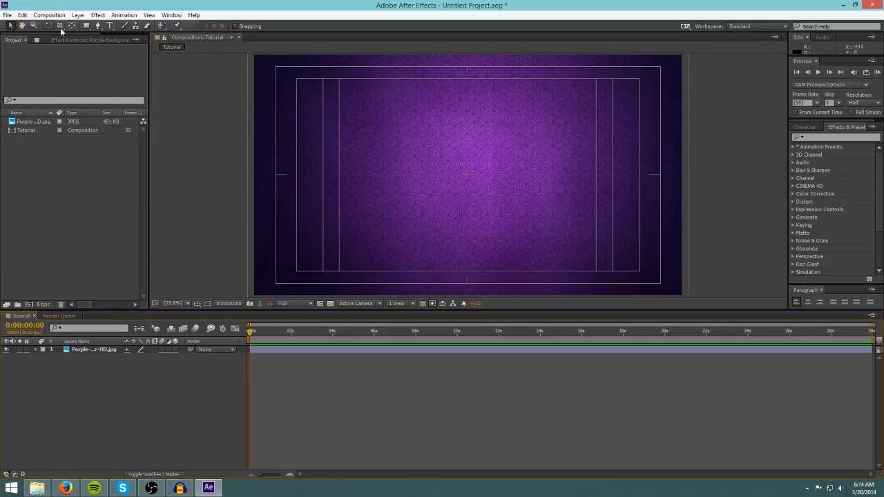
click(87, 25)
click(89, 28)
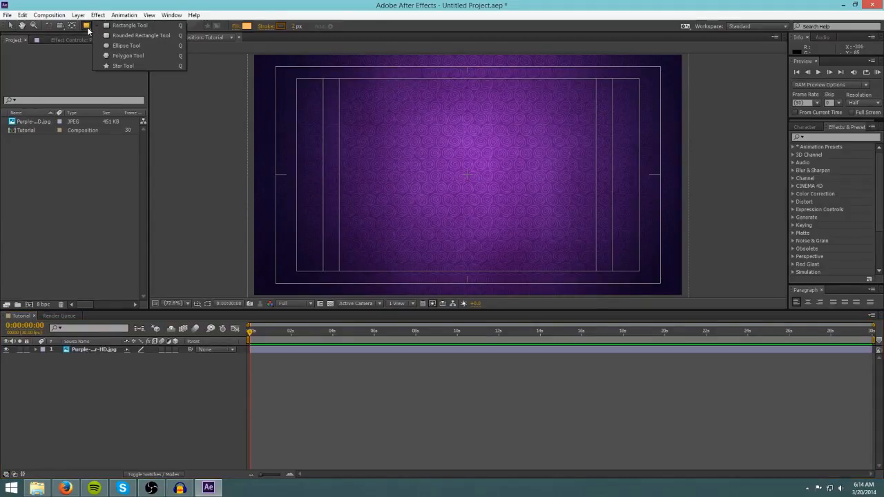
click(126, 46)
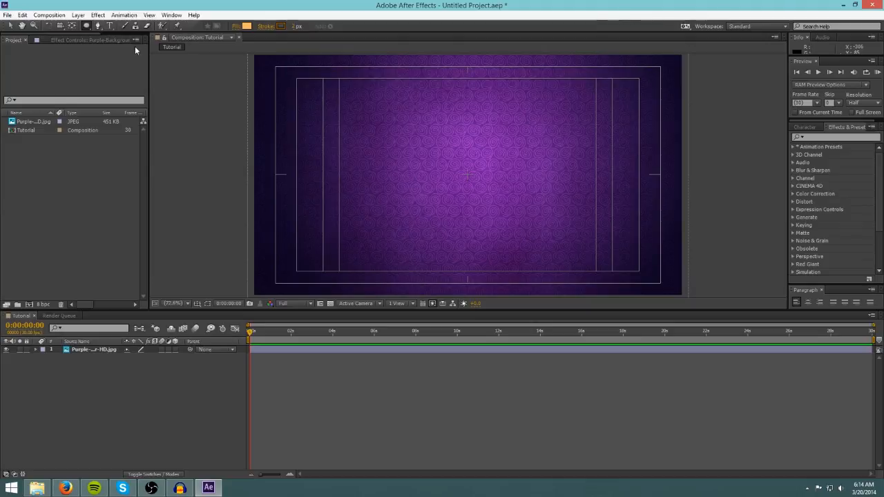
click(376, 112)
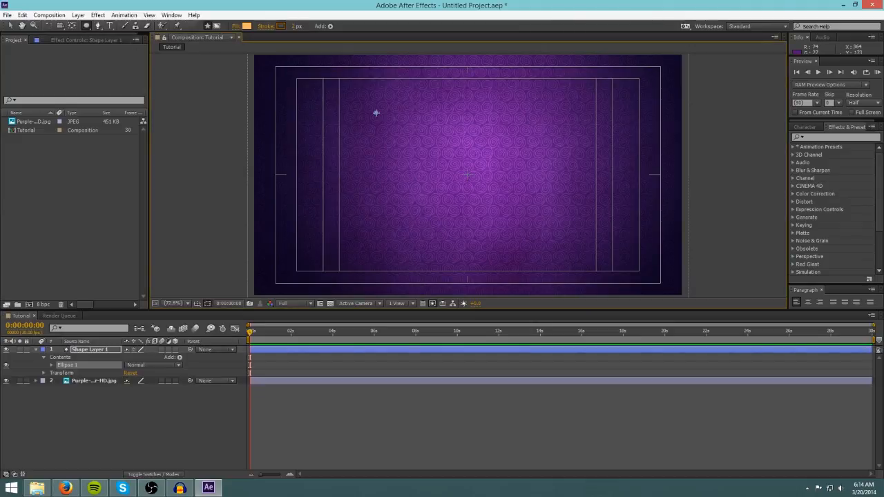
drag(376, 113, 498, 250)
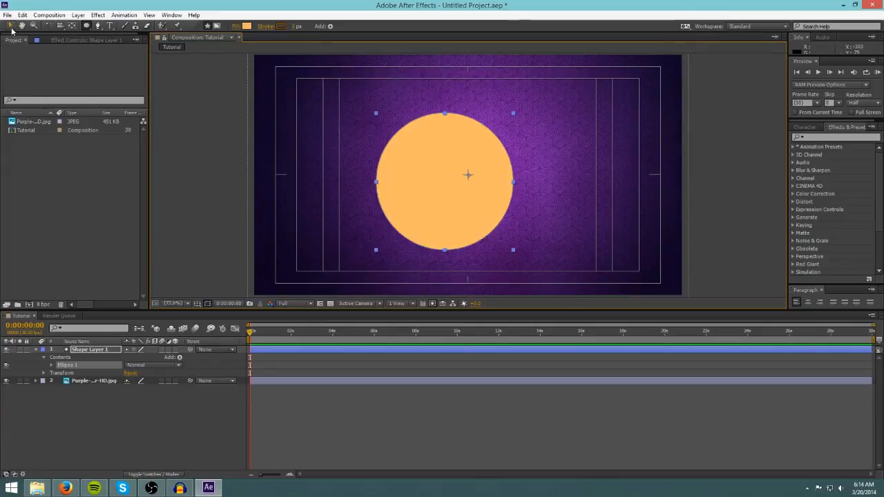
Move the circle to the centre of the composition frame and reselect its shape layer.
click(10, 26)
drag(448, 215, 460, 208)
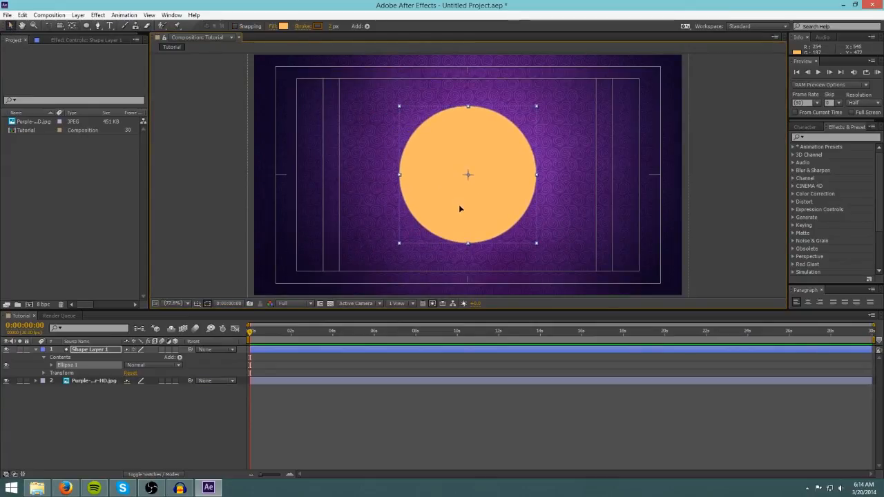
click(594, 221)
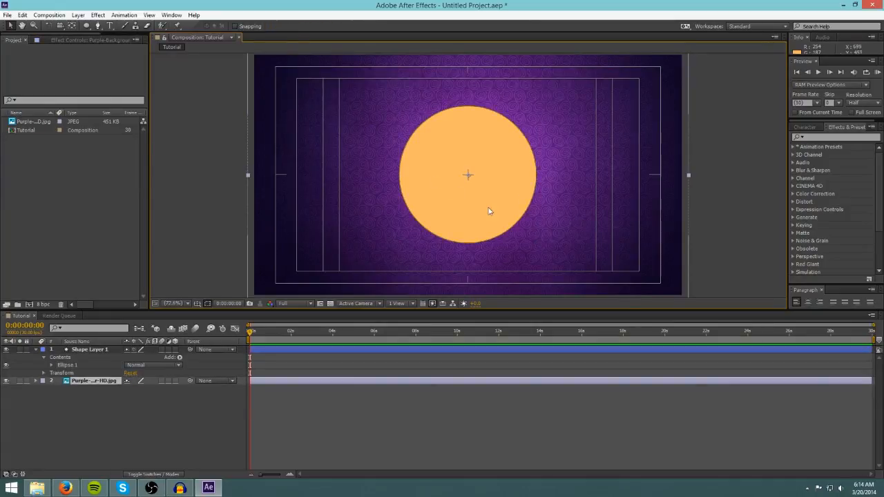
click(89, 351)
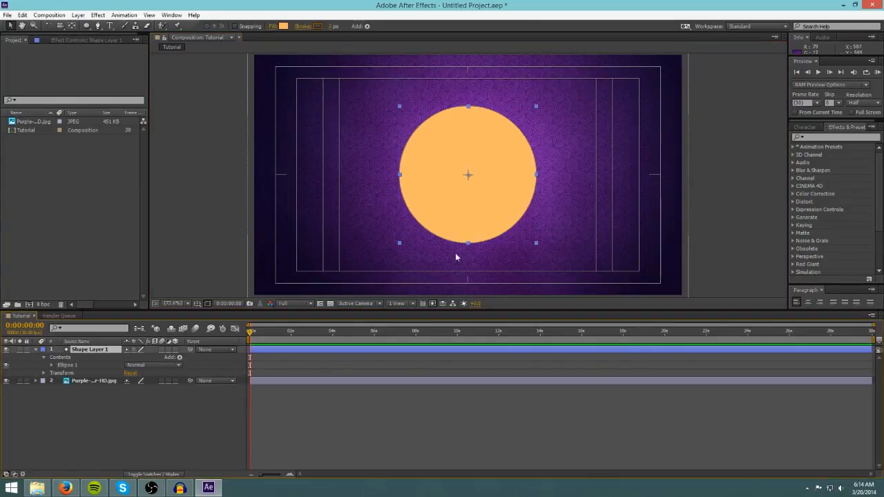
drag(469, 214, 468, 212)
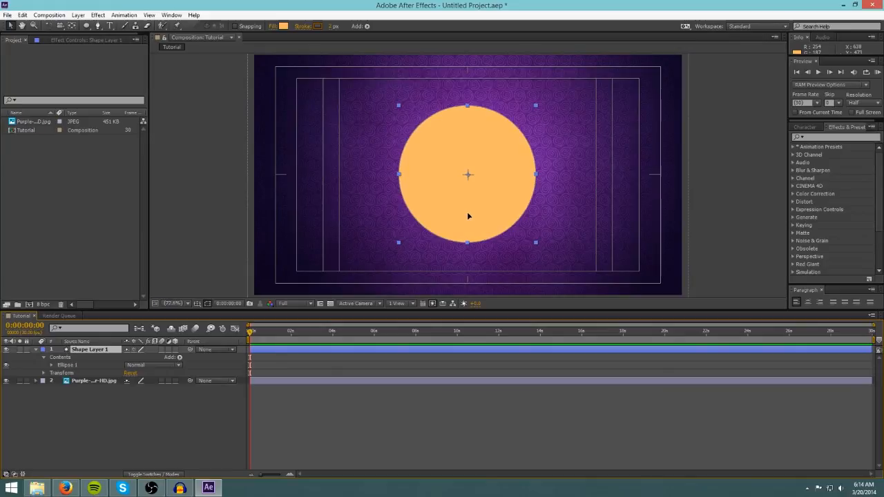
Search the effects for Radial Wipe and apply it to the shape layer.
click(810, 128)
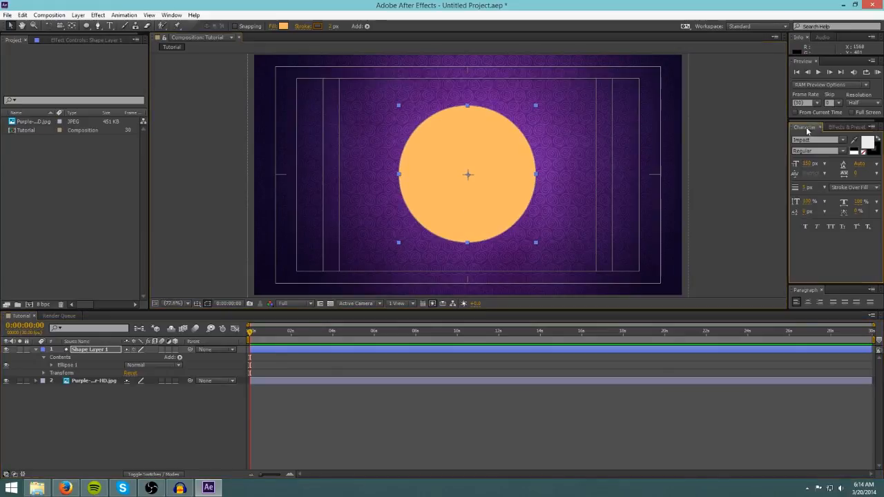
click(844, 127)
click(826, 139)
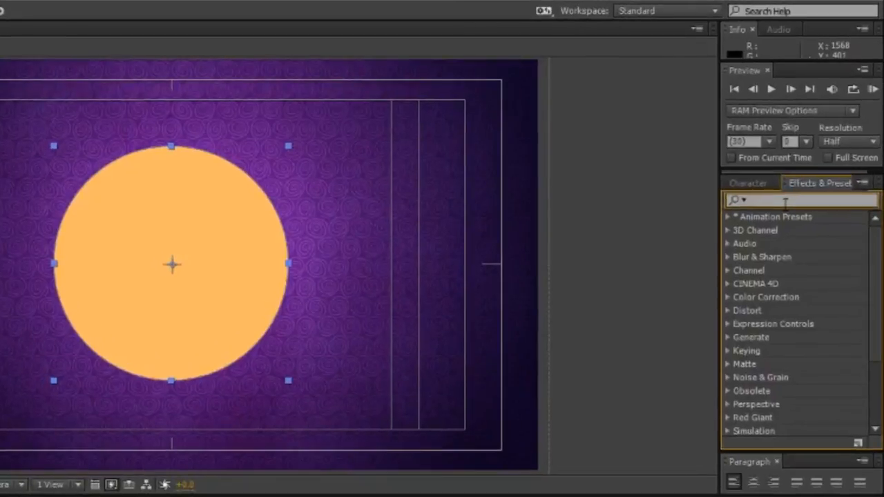
text(ra)
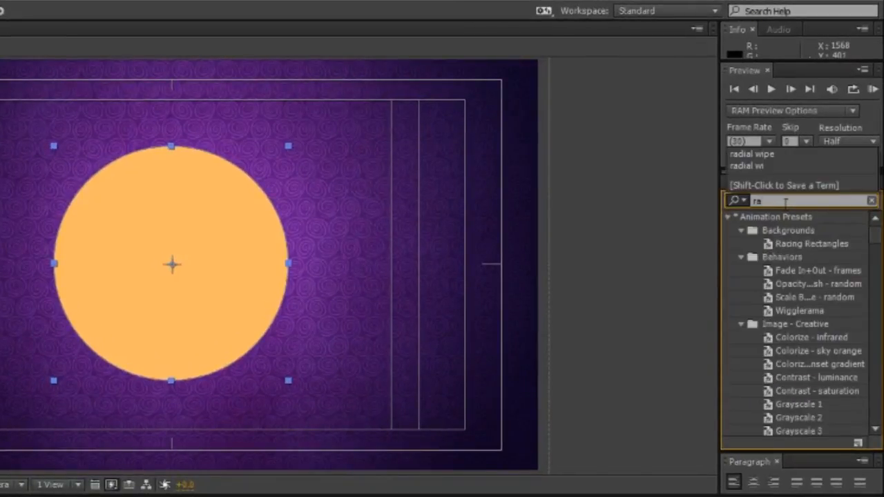
text(dial wipe)
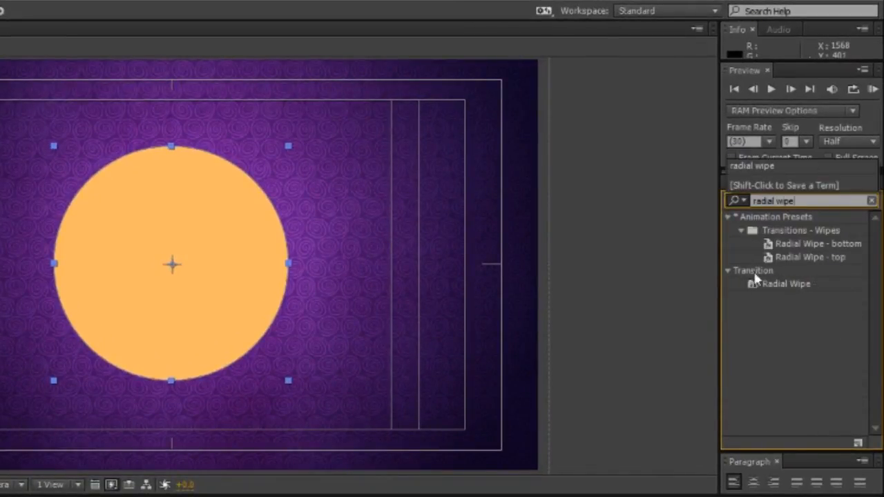
click(791, 280)
drag(799, 285, 114, 349)
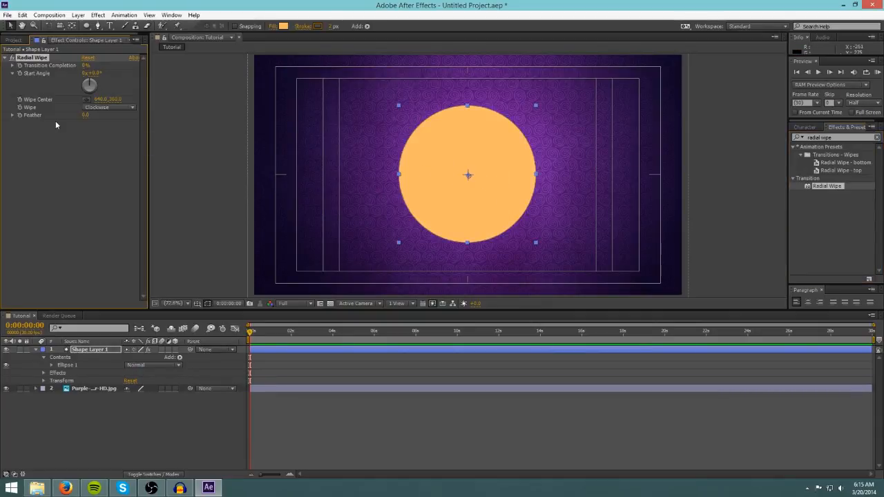
click(36, 350)
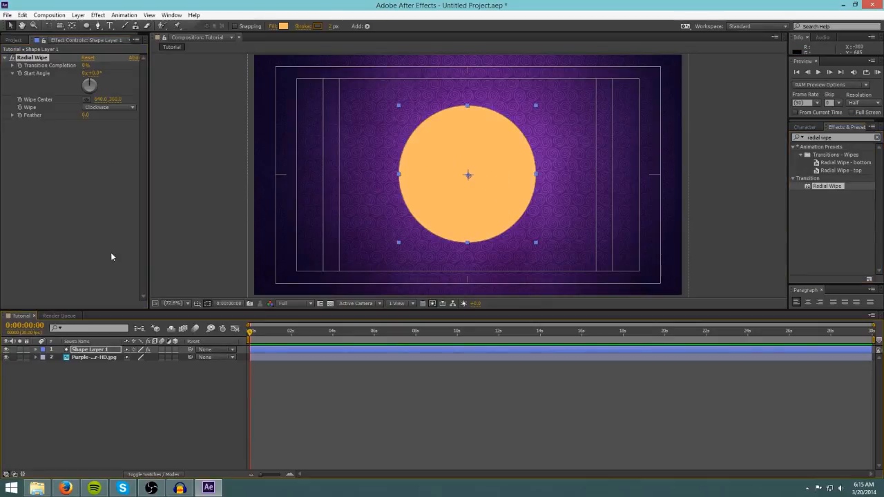
Set the Radial Wipe Transition Completion to 100%.
click(8, 40)
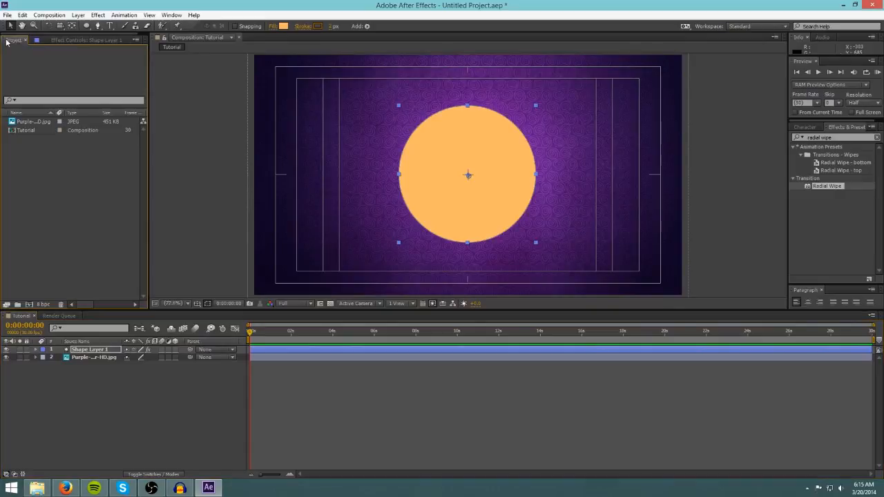
click(71, 39)
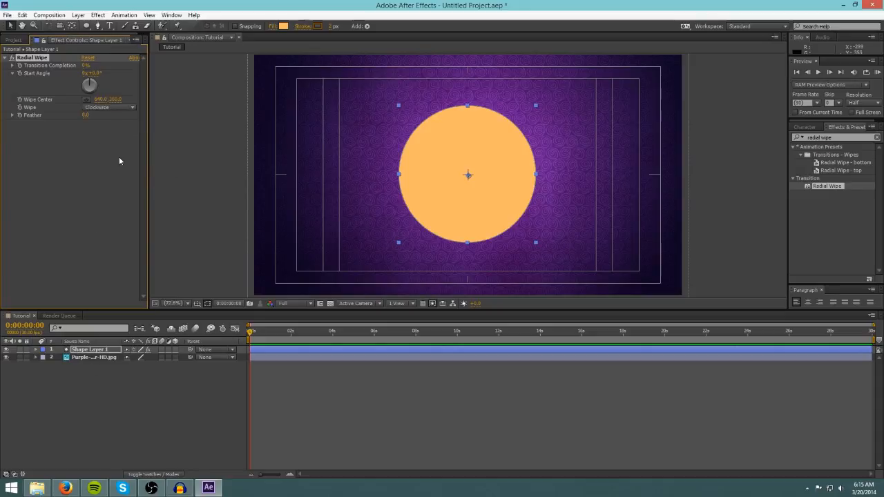
click(30, 58)
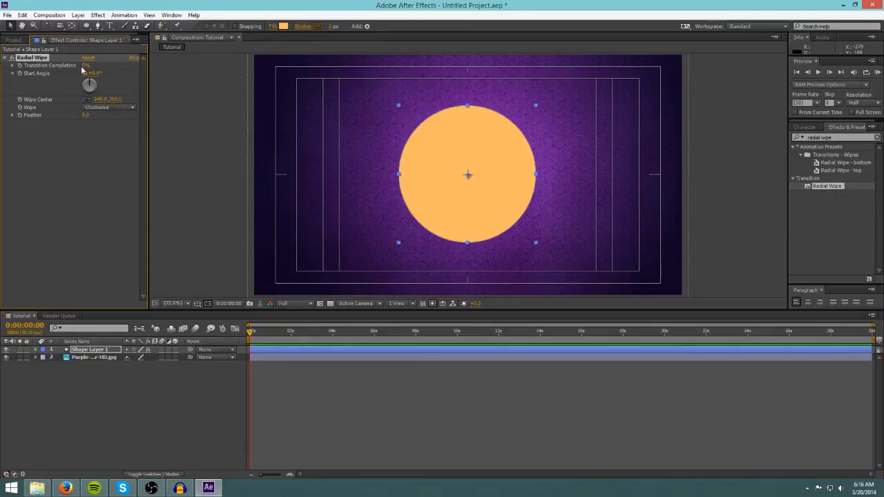
drag(251, 335, 232, 329)
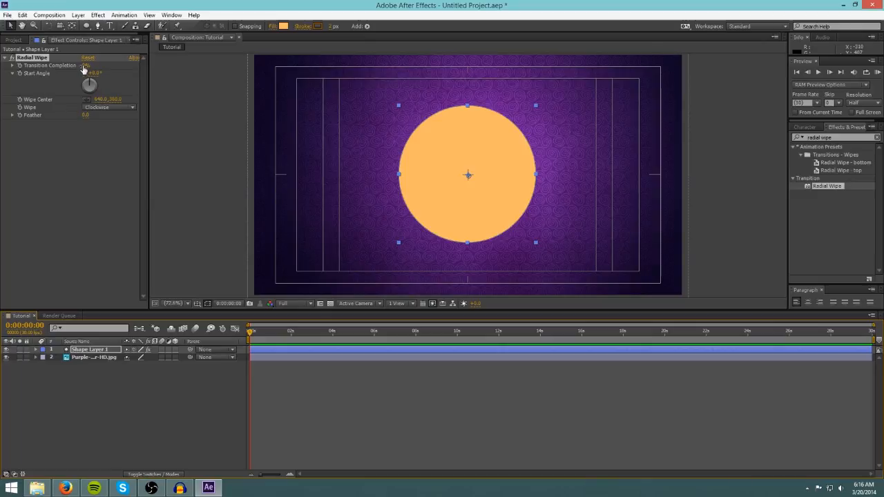
click(85, 66)
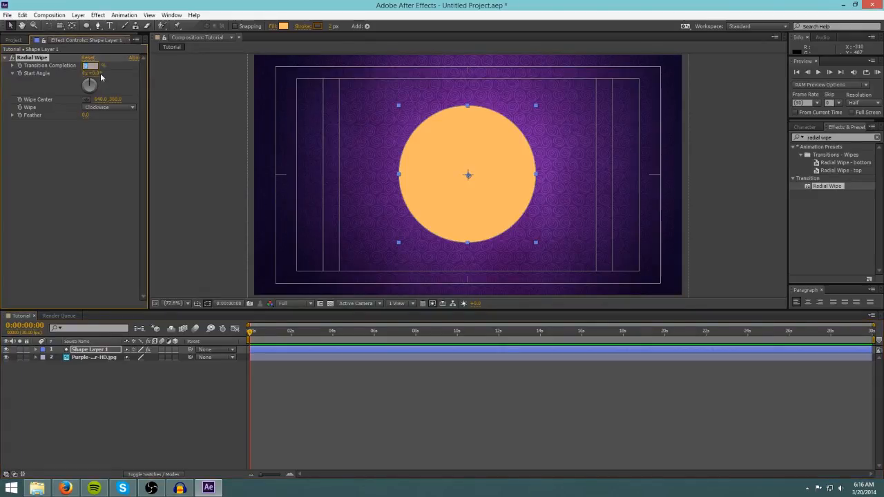
key(Return)
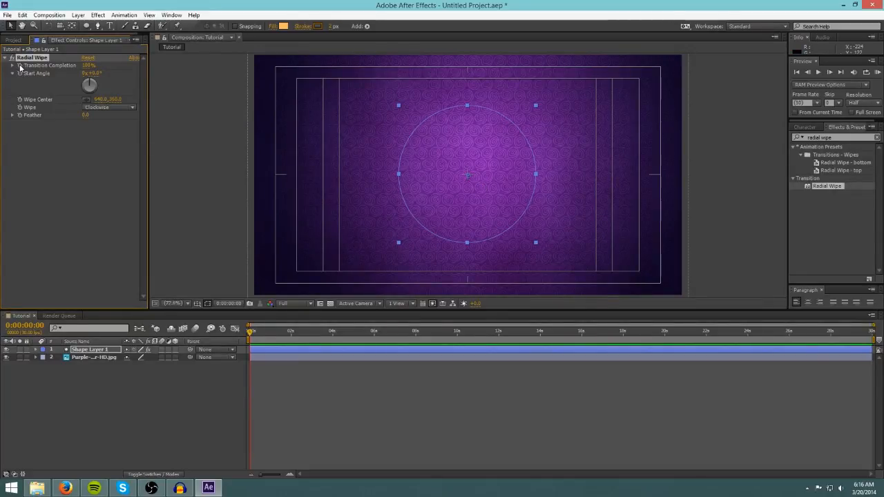
Add a Transition Completion keyframe at the start of the timeline and reveal the layer's effect keyframes.
click(79, 144)
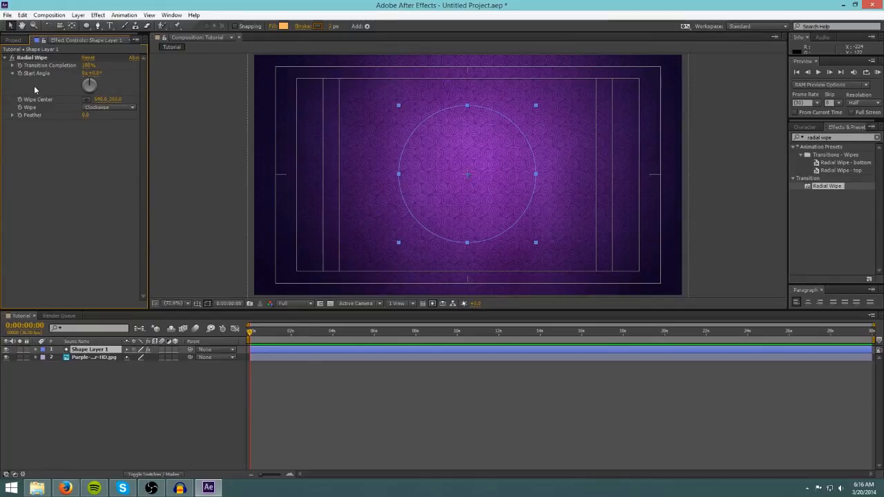
click(251, 334)
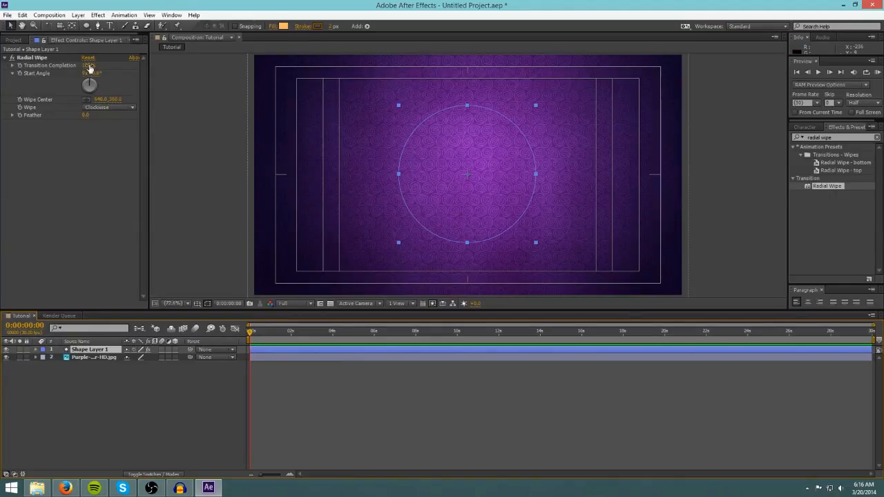
click(20, 65)
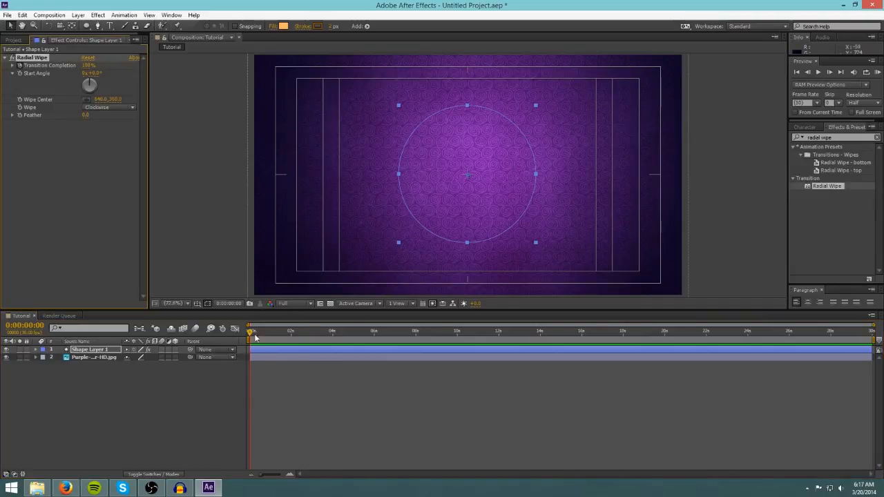
click(93, 352)
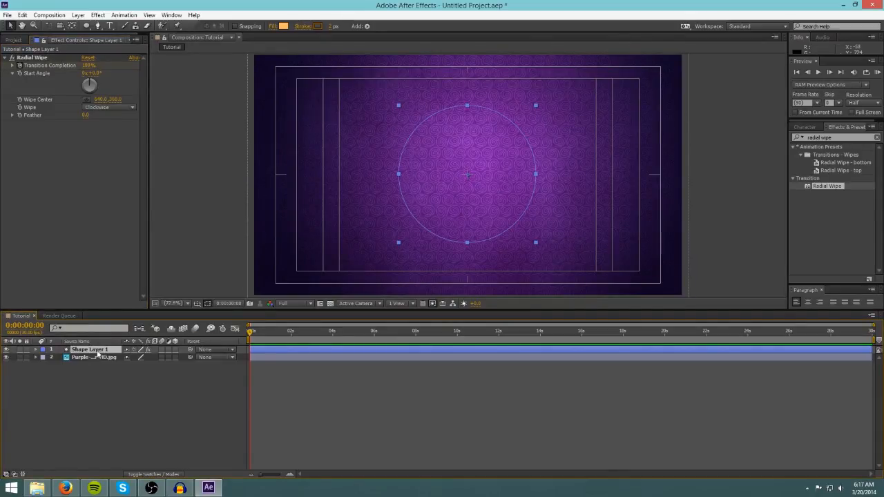
key(e)
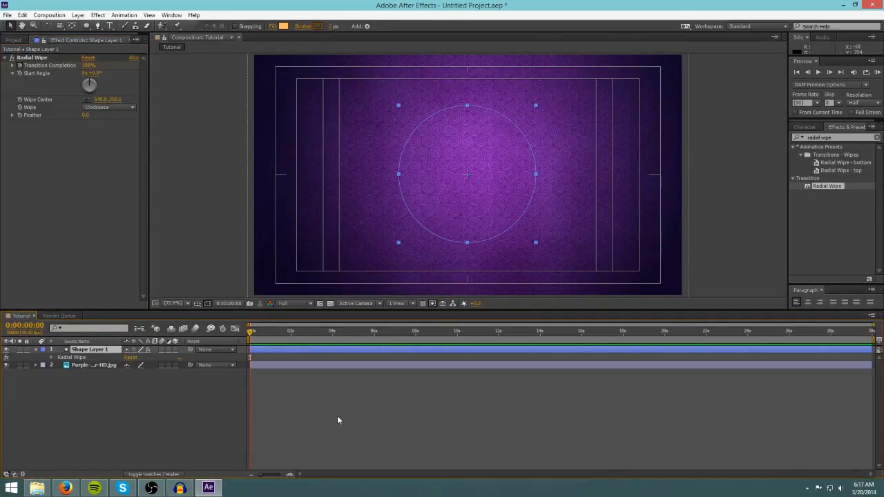
Move the current time to about 0:00:00:12 and set Transition Completion to 0%.
drag(252, 333, 282, 340)
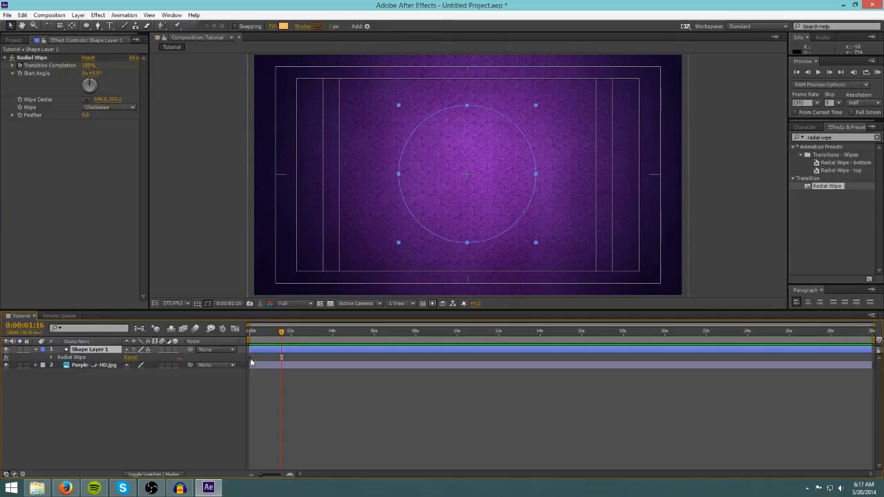
drag(281, 333, 257, 334)
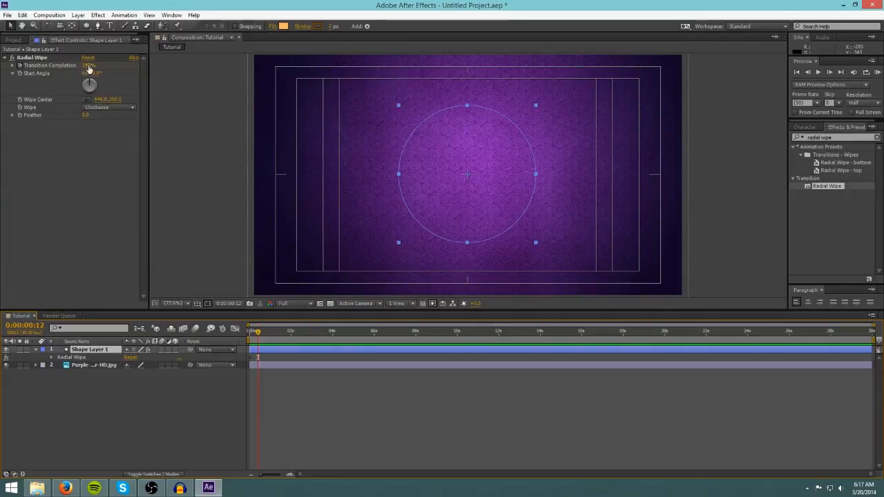
drag(88, 65, 38, 79)
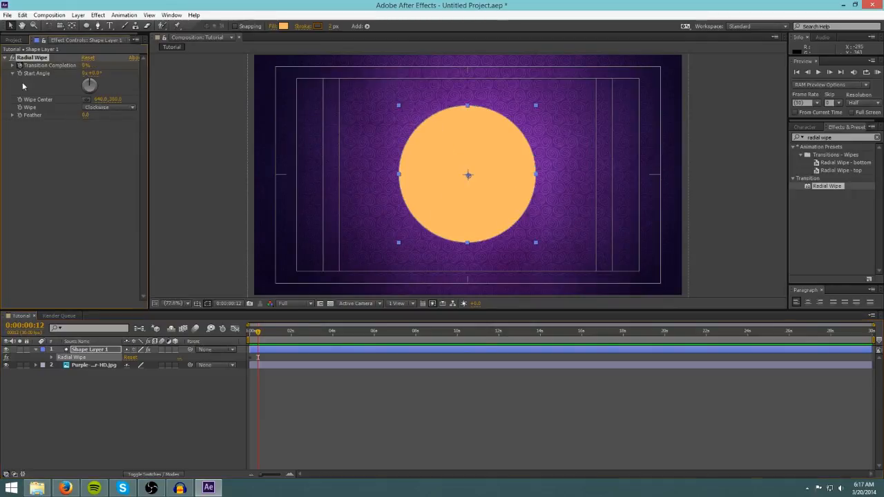
Preview the circle's radial wipe reveal by scrubbing and playing the timeline.
drag(257, 332, 289, 332)
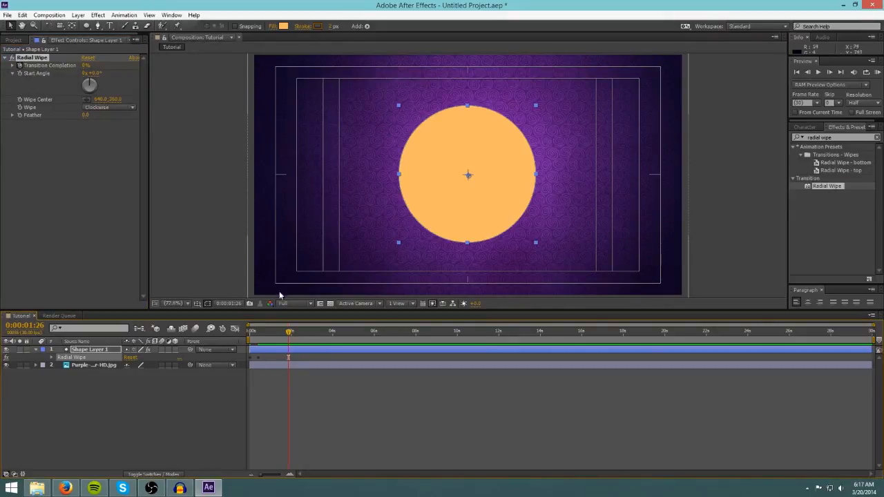
drag(289, 332, 250, 332)
key(space)
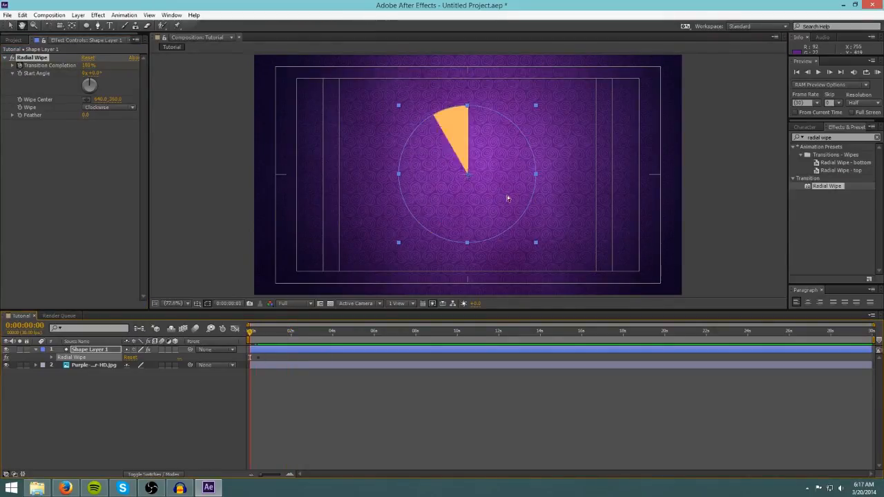
key(space)
drag(267, 333, 236, 338)
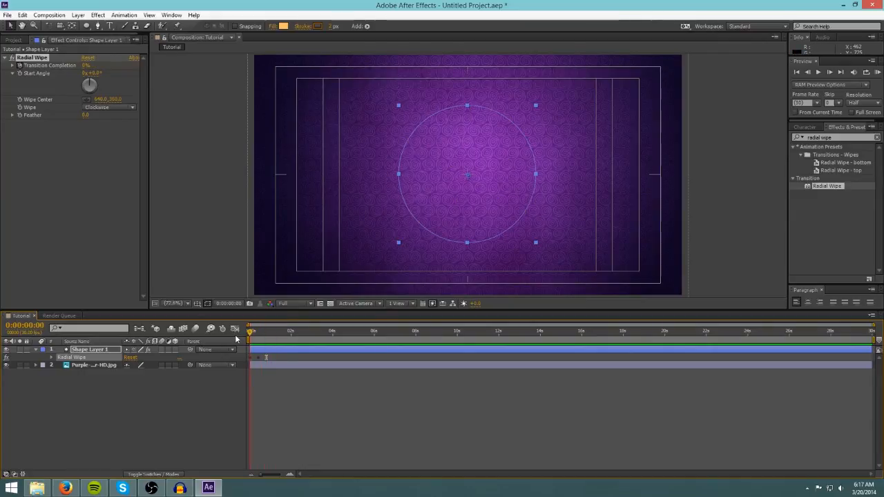
key(space)
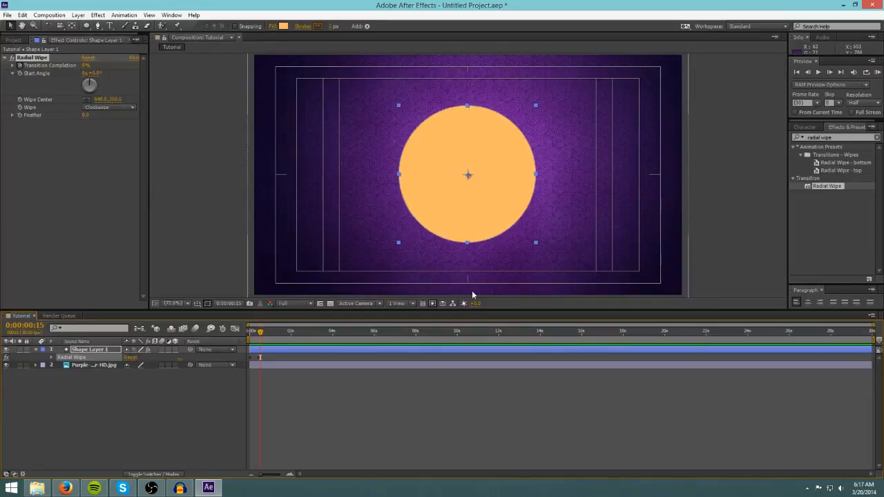
click(729, 220)
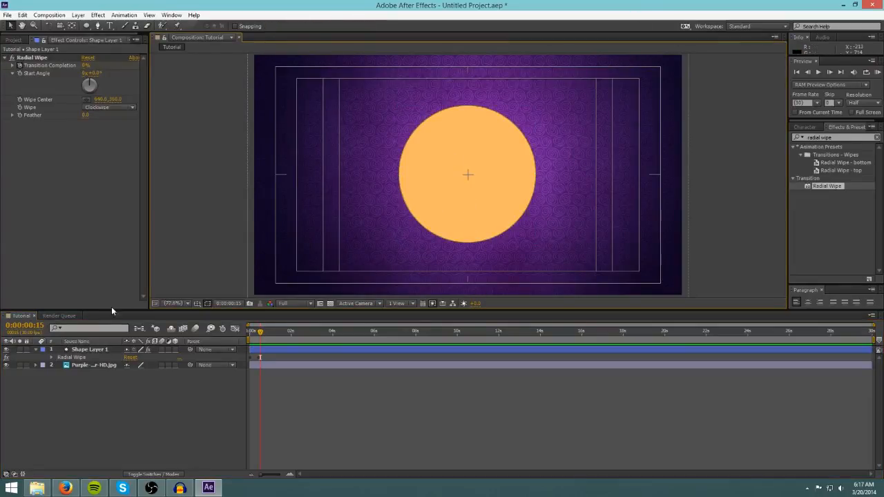
click(88, 349)
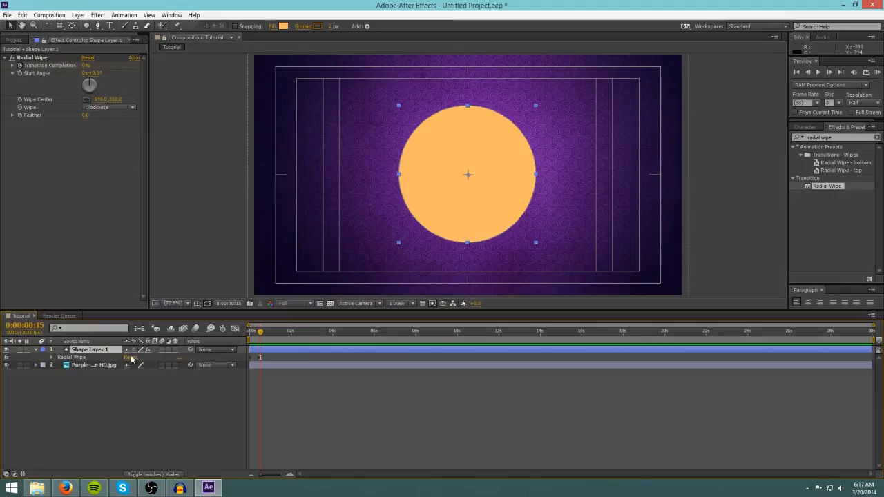
Expand Shape Layer 1's ellipse properties and change its fill color to pink (D864FE).
click(36, 350)
click(37, 350)
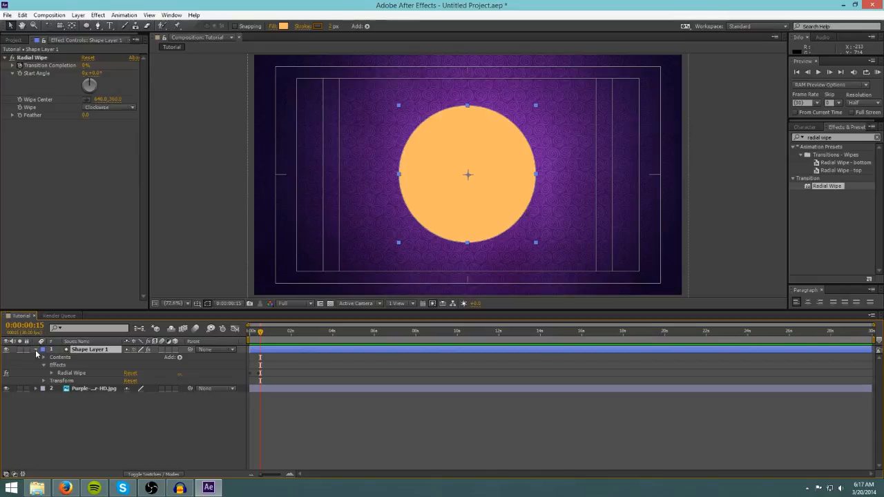
click(36, 350)
click(36, 350)
click(43, 358)
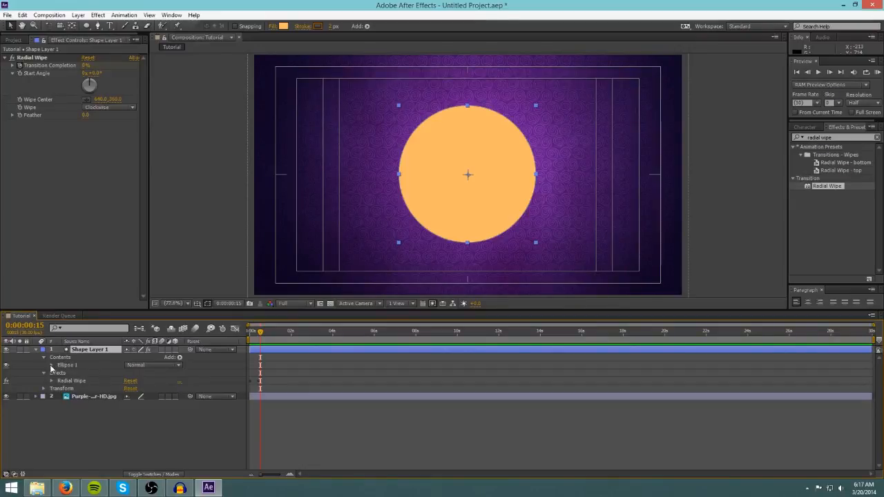
click(52, 365)
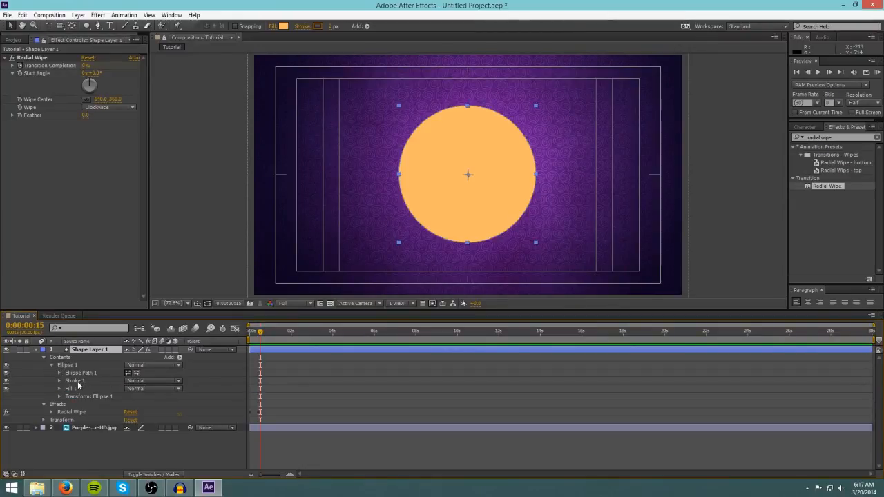
click(59, 389)
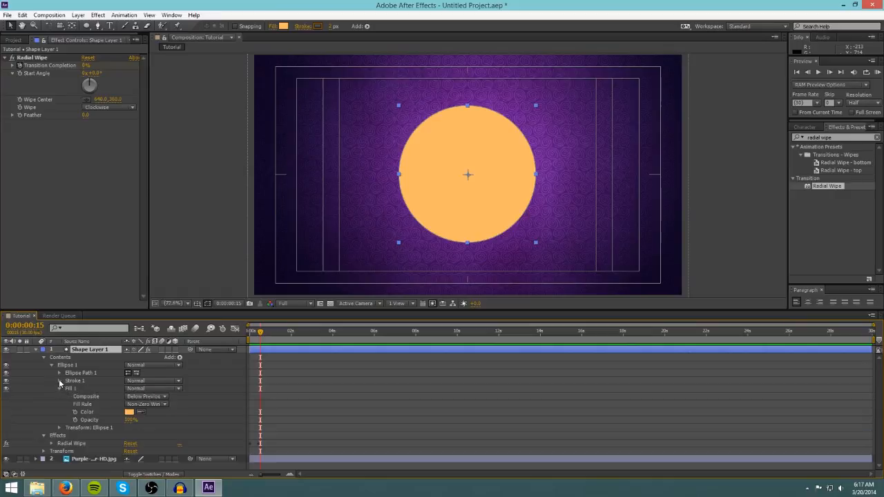
click(60, 381)
scroll(76, 406, down, 1)
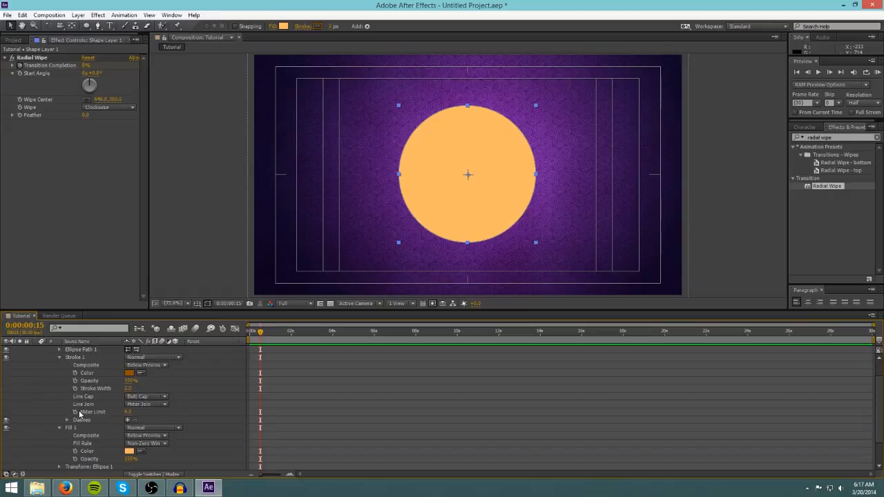
scroll(77, 436, down, 1)
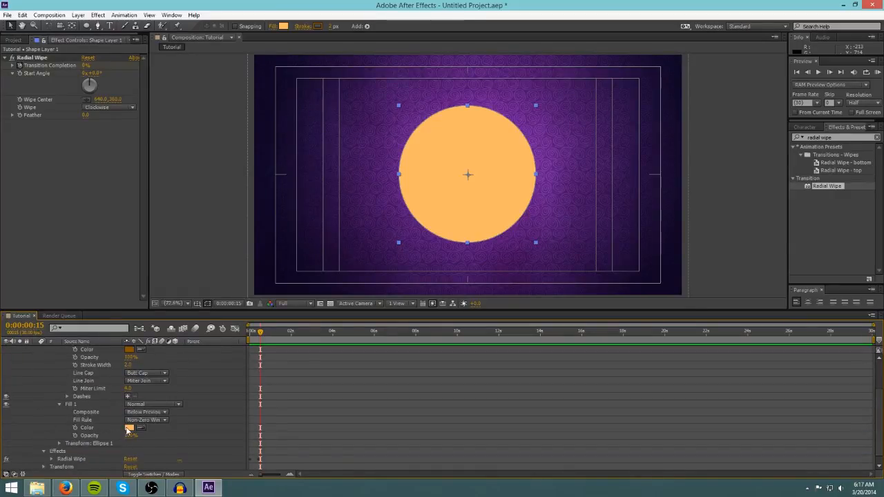
click(129, 428)
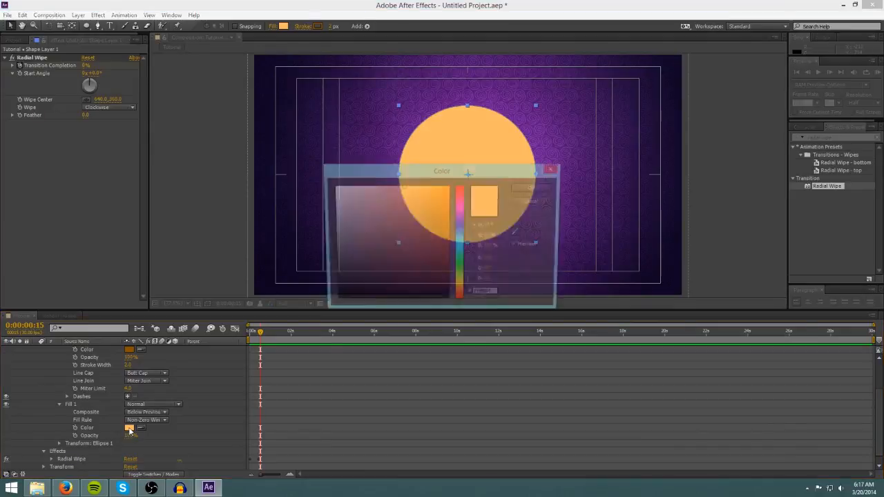
drag(466, 238, 464, 214)
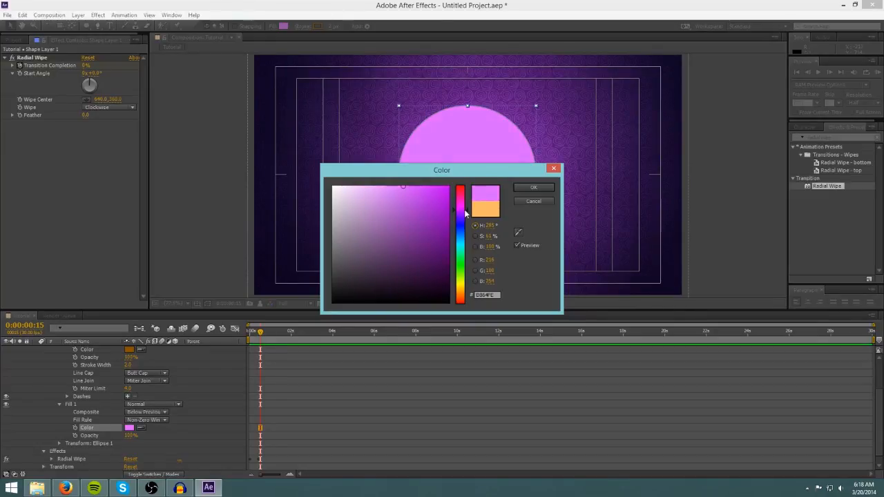
click(532, 190)
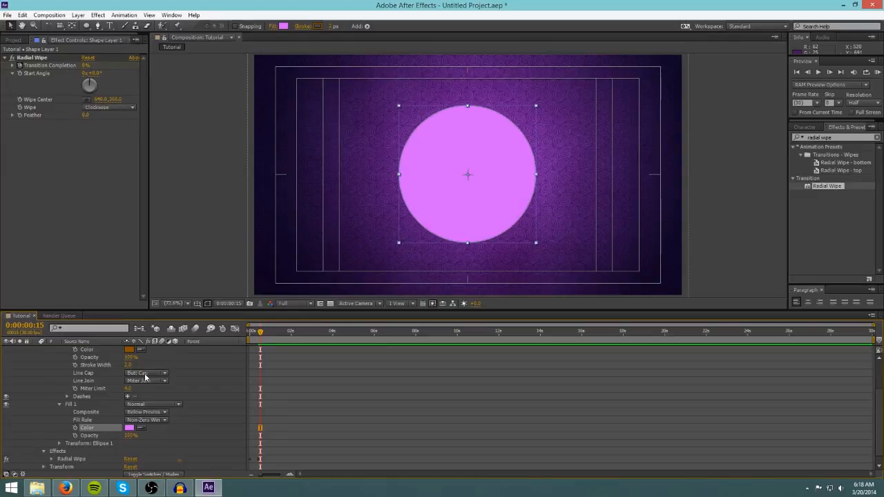
Set the circle's stroke color to the same pink by sampling the fill with the eyedropper.
scroll(146, 378, up, 1)
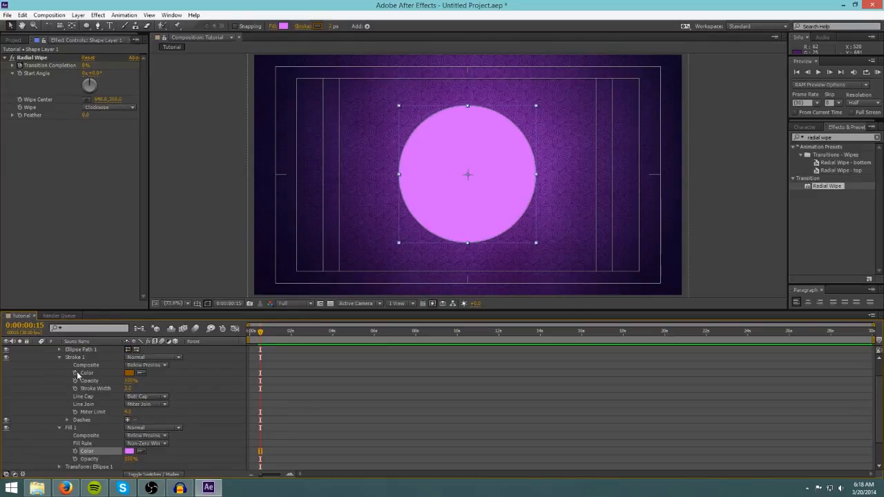
click(751, 226)
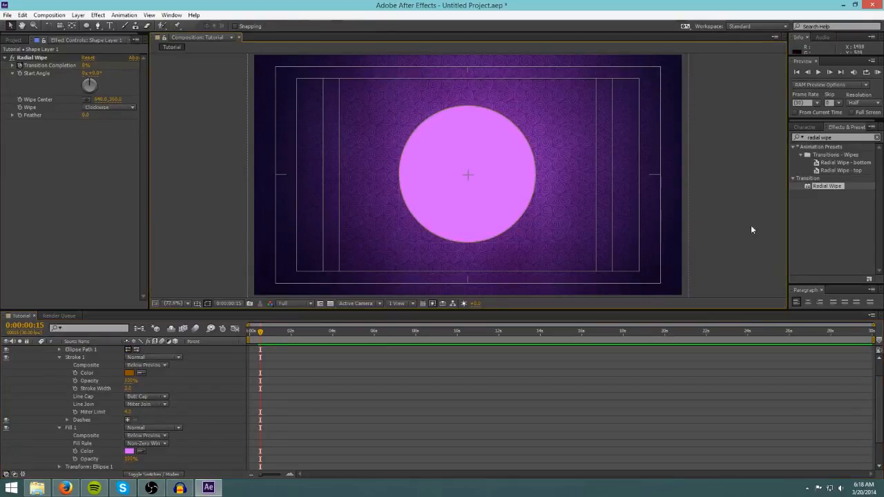
scroll(416, 199, up, 2)
scroll(210, 221, up, 3)
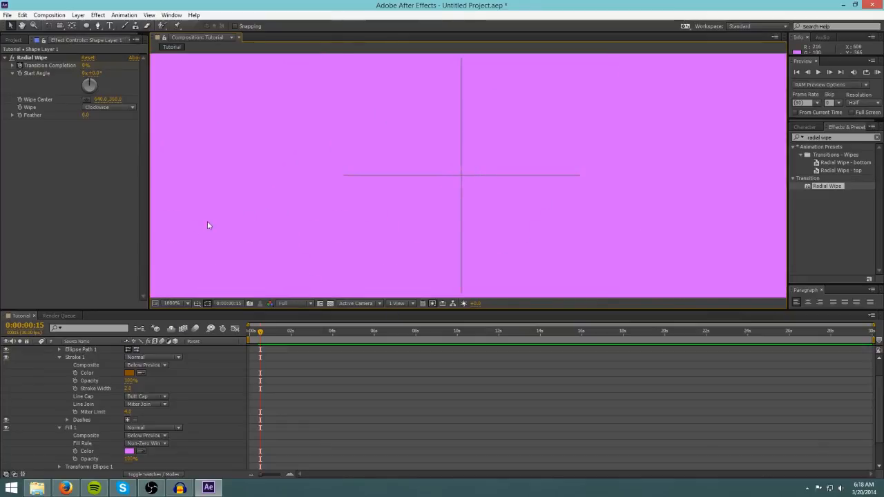
scroll(226, 226, down, 3)
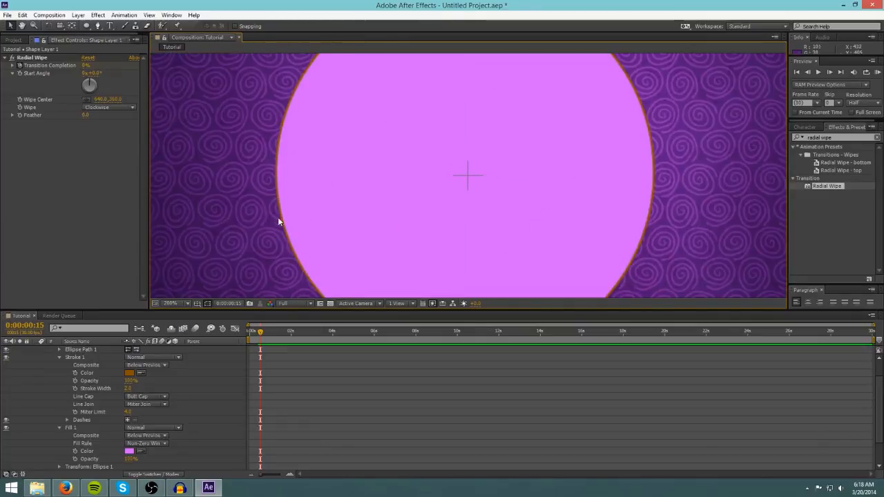
scroll(279, 218, down, 4)
scroll(279, 222, up, 2)
click(176, 303)
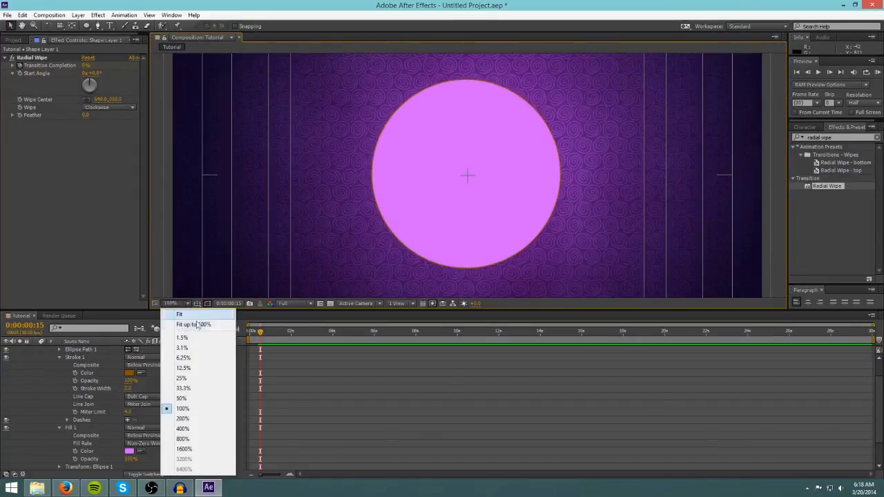
click(194, 325)
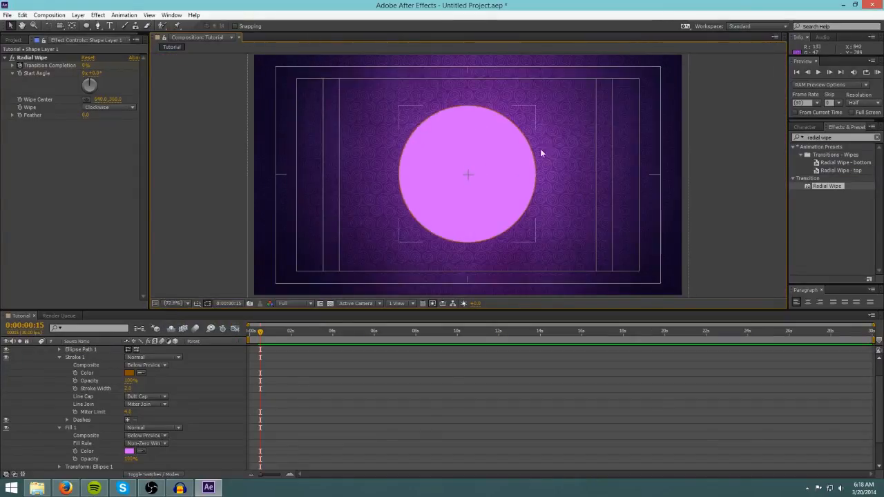
click(141, 373)
click(438, 167)
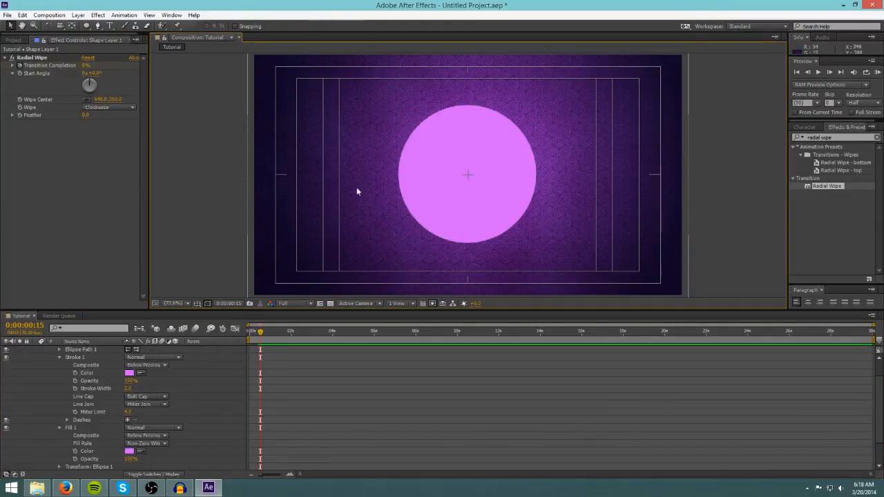
Zoom in on the circle's edge to inspect the stroke, then fit the view back to the composition.
scroll(394, 206, up, 5)
scroll(229, 229, down, 4)
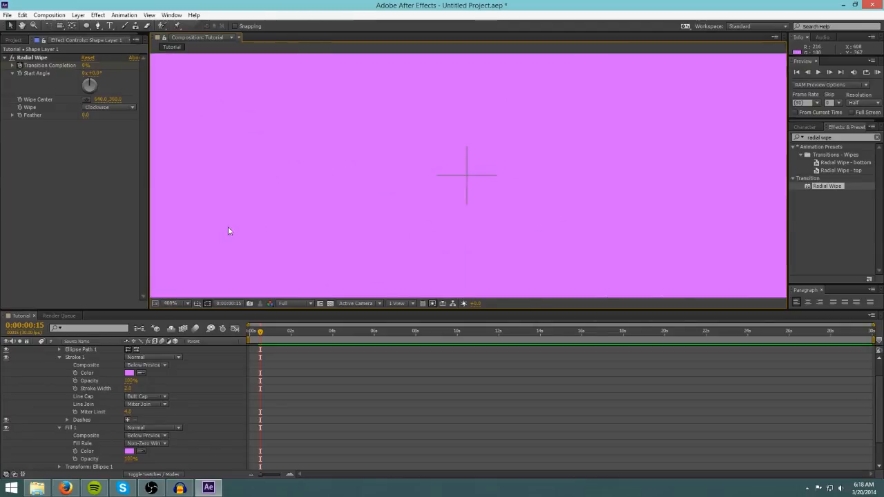
scroll(280, 216, up, 1)
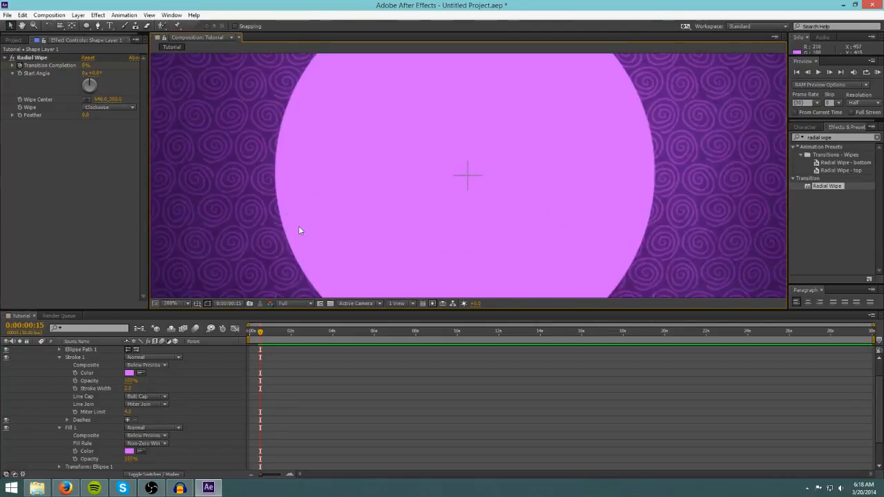
scroll(299, 228, down, 4)
scroll(301, 226, up, 2)
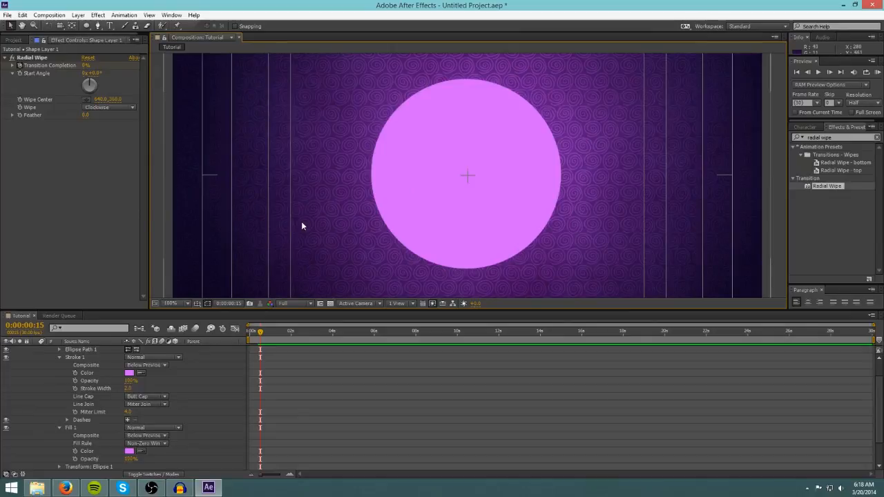
click(181, 305)
click(198, 270)
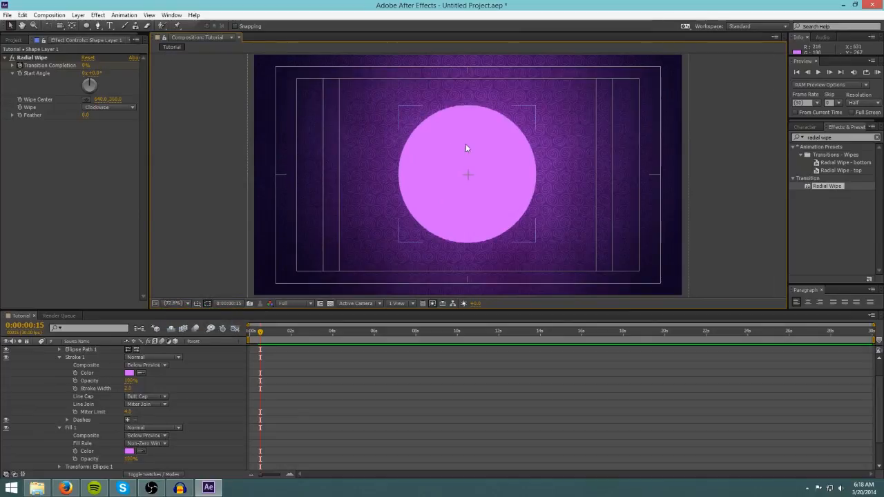
Preview the radial wipe animation from the start of the timeline and return to frame 0.
drag(261, 333, 226, 339)
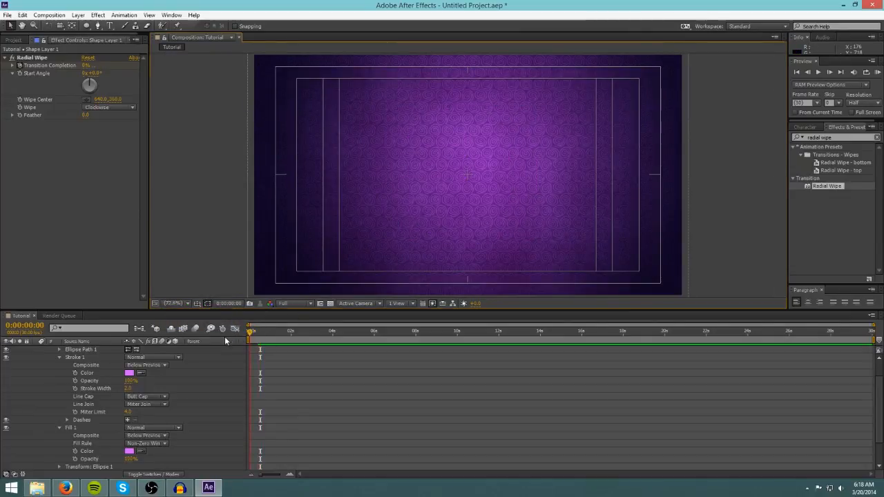
key(space)
key(space)
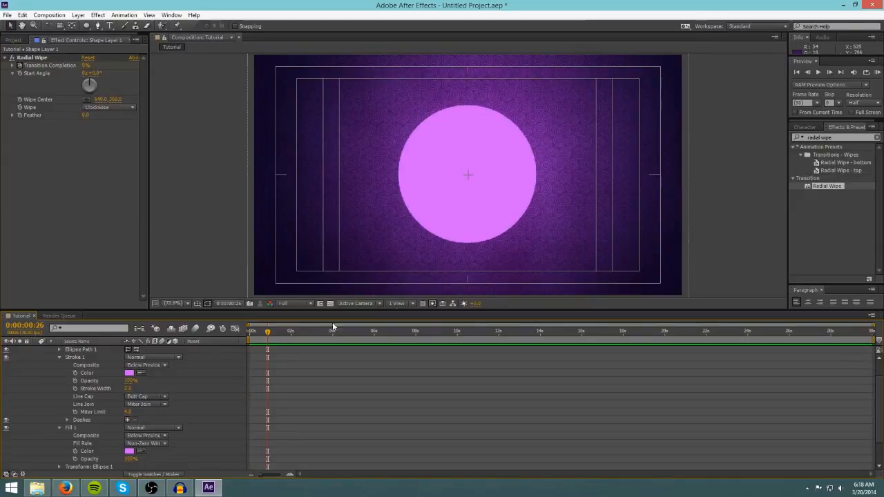
drag(267, 334, 230, 332)
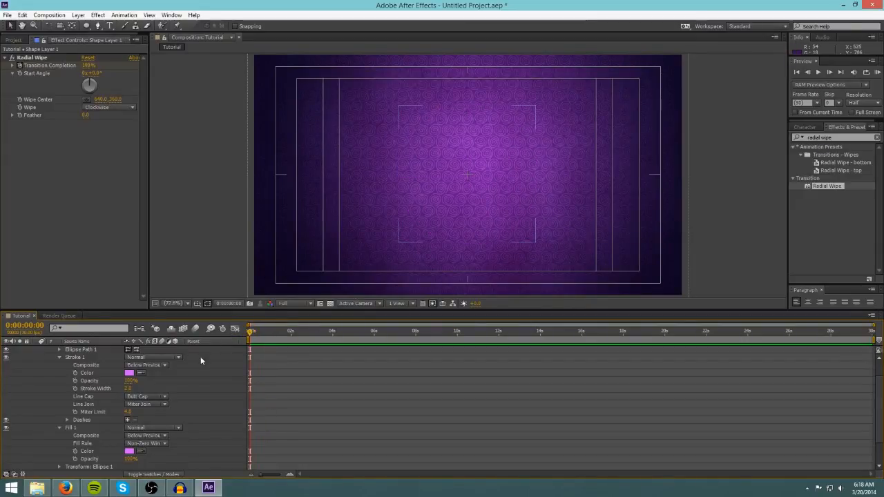
Collapse Shape Layer 1, deselect it, and draw a second, smaller circle with the Ellipse tool.
scroll(181, 381, up, 2)
click(36, 350)
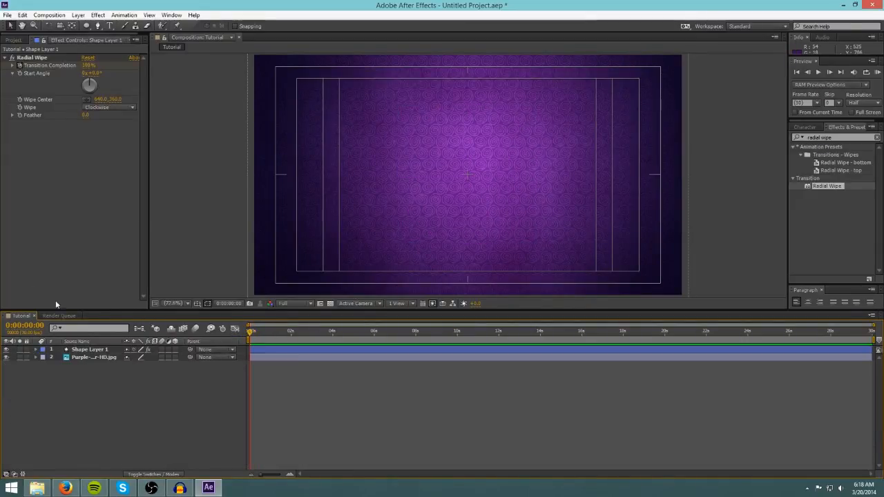
click(88, 349)
click(102, 379)
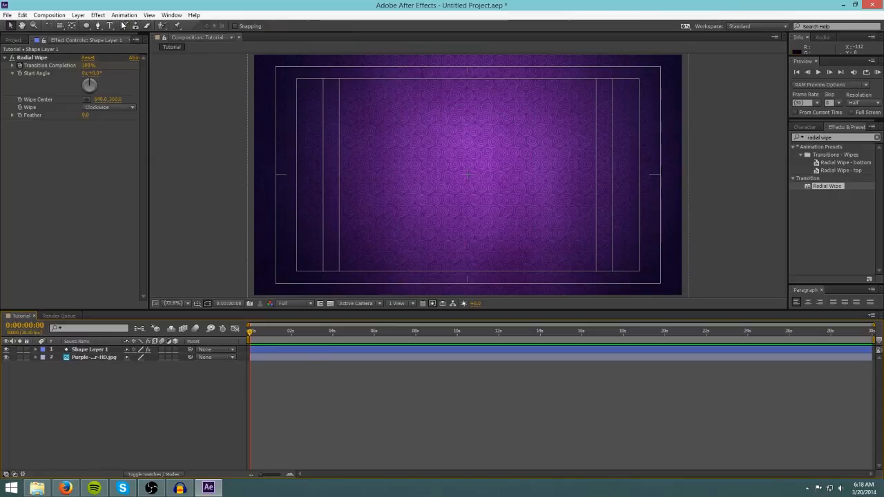
click(87, 25)
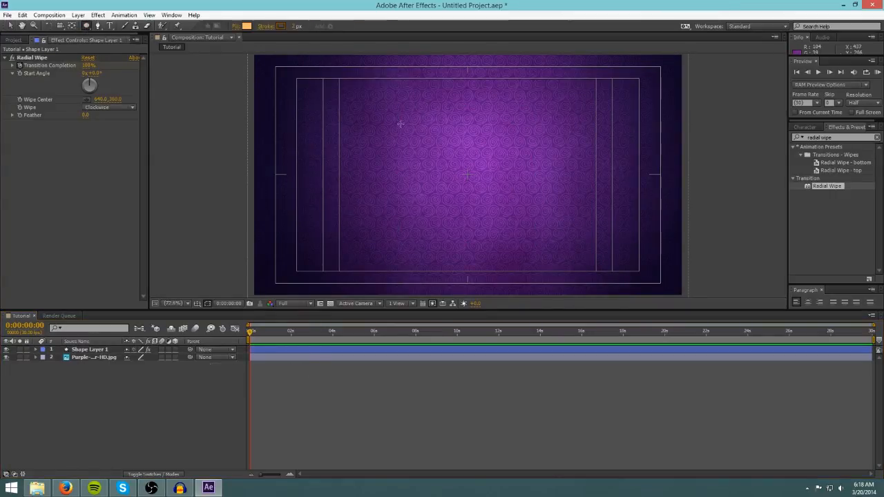
drag(400, 125, 486, 197)
drag(487, 198, 511, 213)
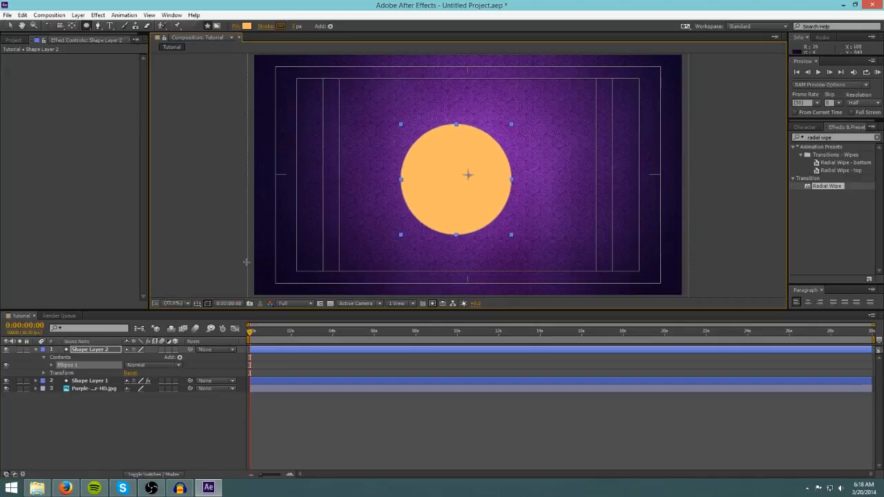
Expand the new shape layer's ellipse properties and set its fill color to bright magenta.
click(91, 349)
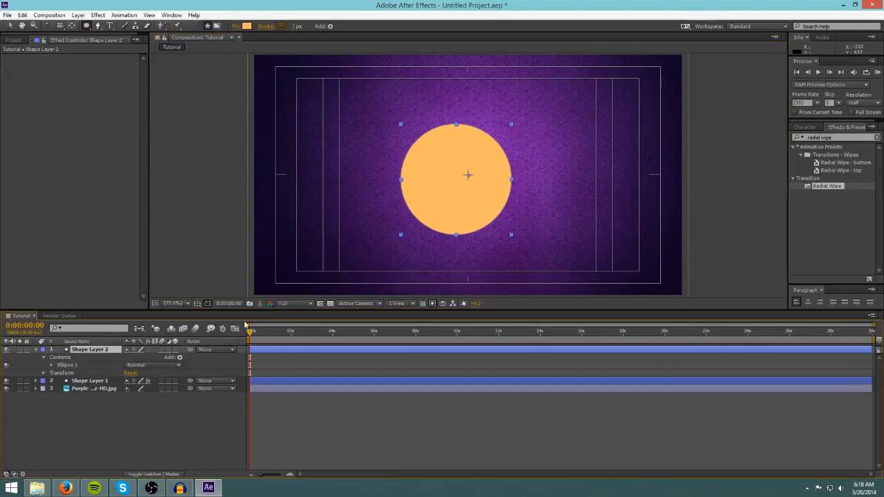
click(52, 364)
click(59, 388)
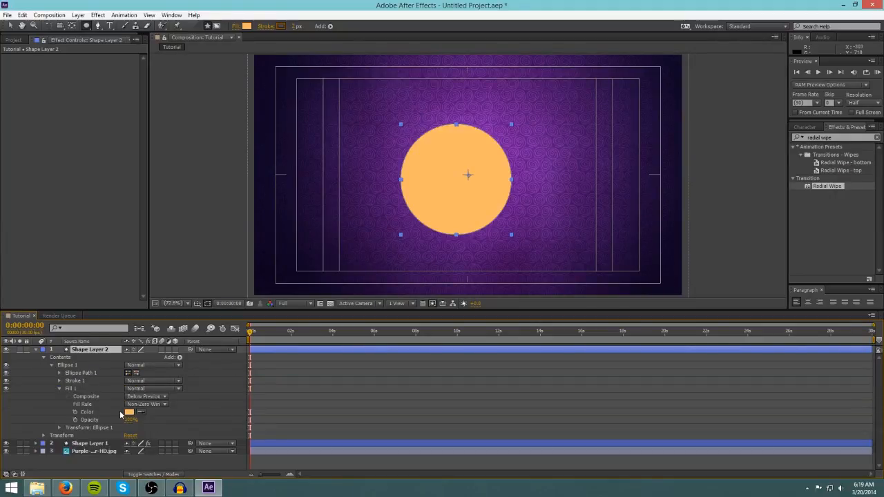
click(129, 412)
click(463, 211)
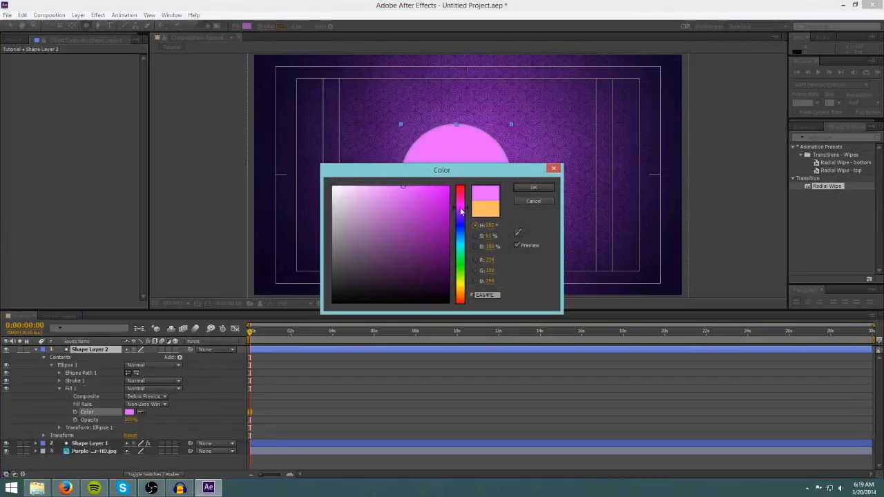
click(431, 190)
click(542, 188)
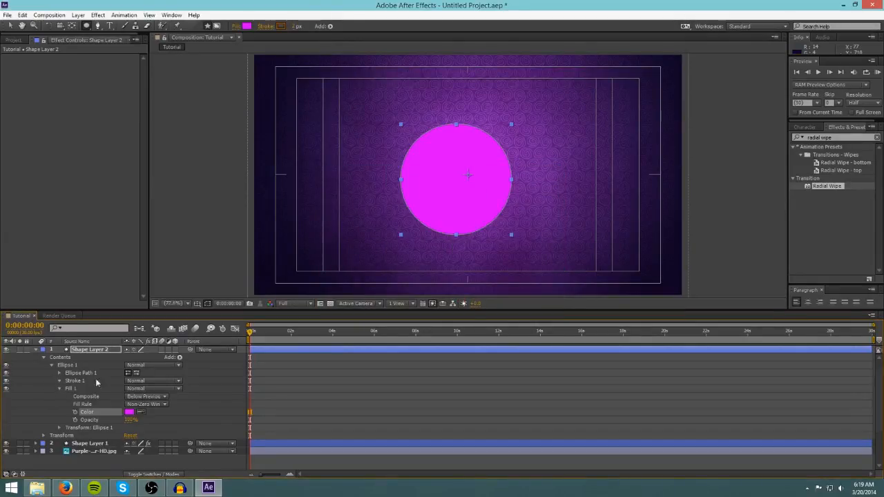
Set the second circle's stroke color to match its magenta fill by sampling it, then collapse the layer.
click(59, 380)
click(142, 398)
click(431, 178)
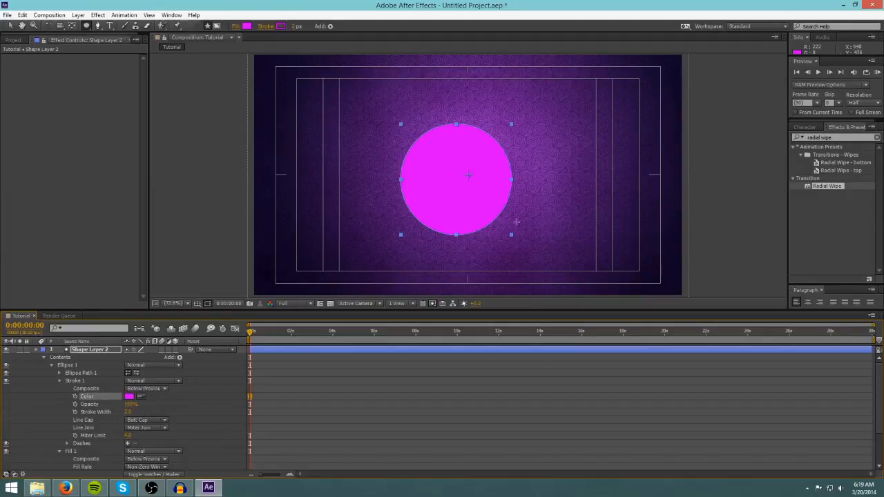
click(35, 350)
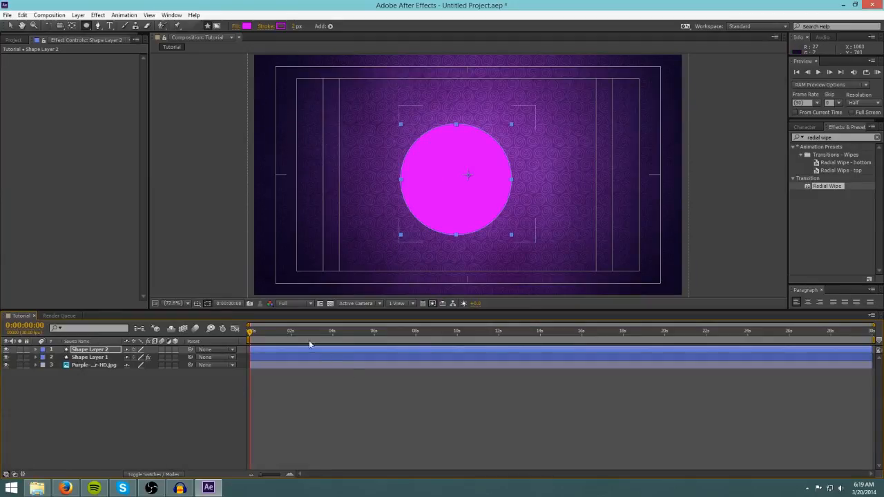
Move to about 0:00:00:12 and center the magenta circle over the pink circle.
mouse_move(251, 333)
mouse_down()
mouse_move(267, 333)
mouse_move(249, 333)
mouse_move(258, 333)
mouse_up()
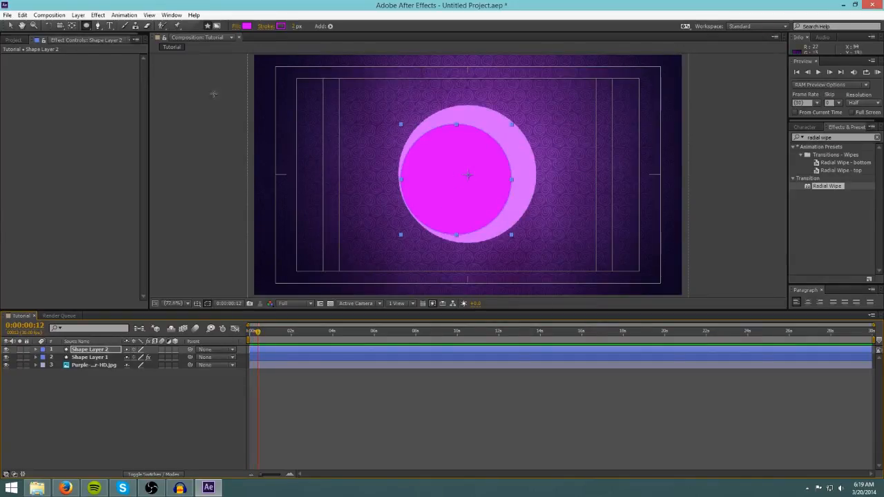
key(v)
drag(458, 197, 468, 191)
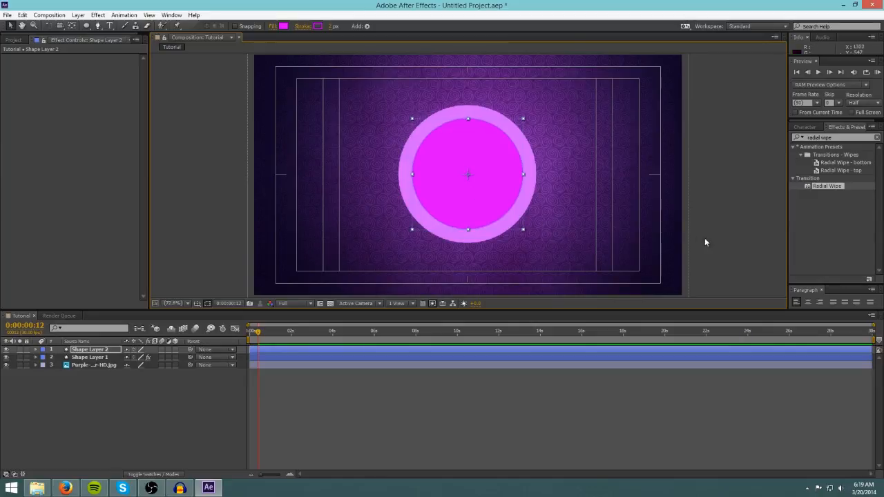
At 0:00:00:13, set the magenta circle's ellipse size to 0 and start a size keyframe.
click(682, 249)
click(96, 351)
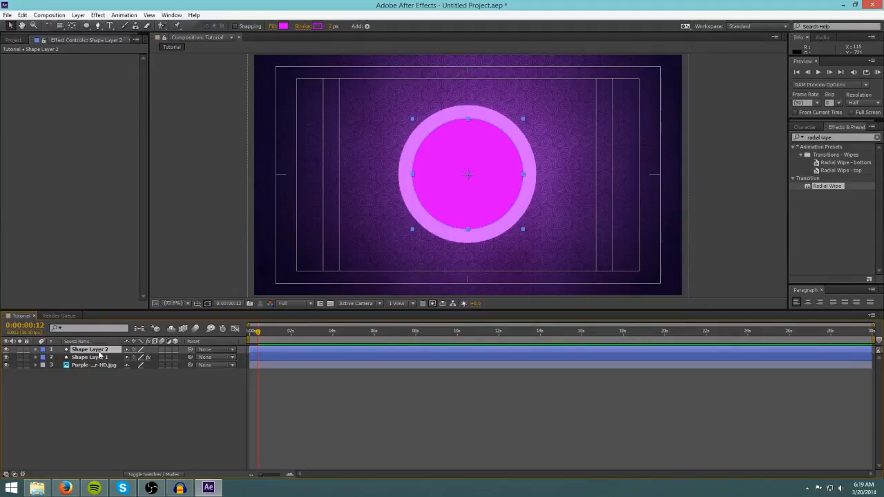
click(36, 350)
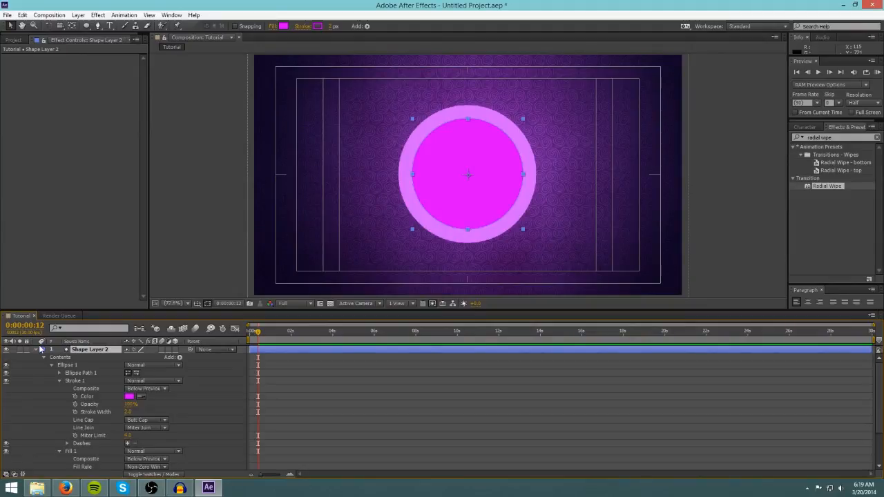
click(59, 380)
click(59, 389)
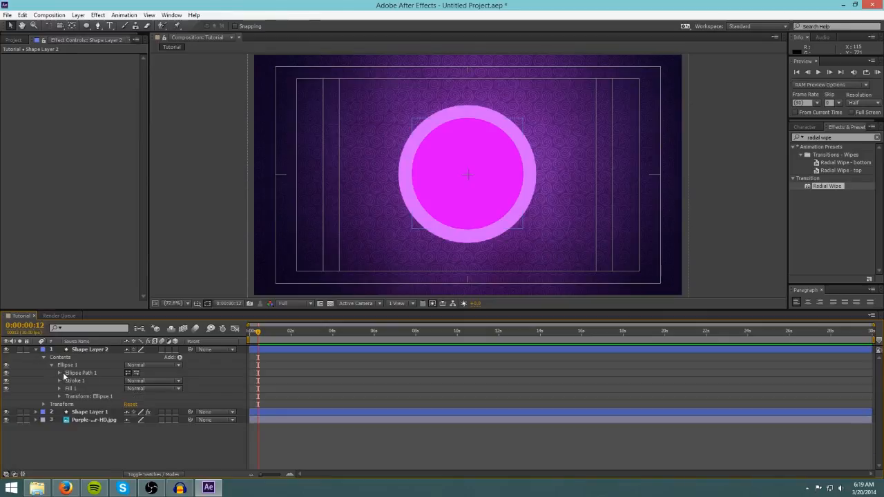
click(59, 373)
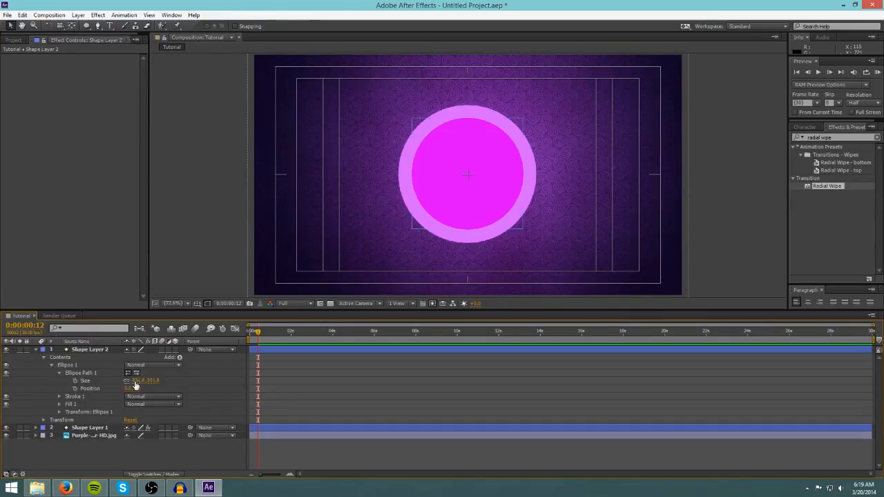
click(255, 333)
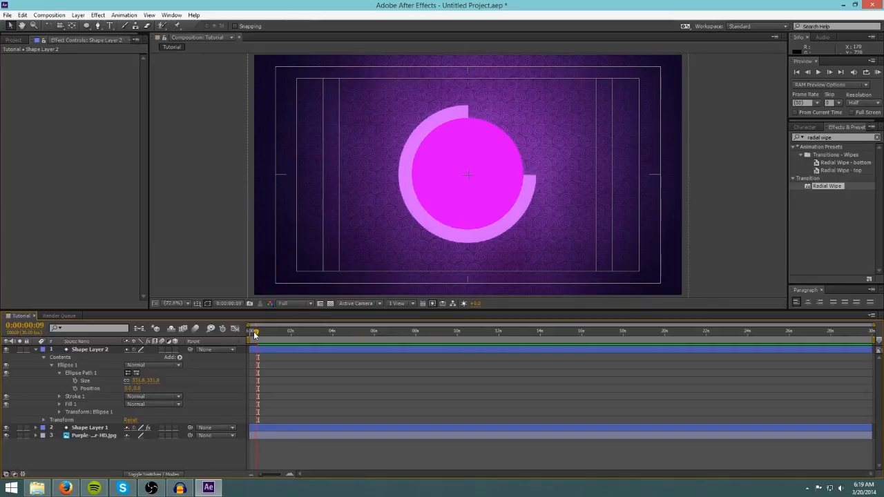
drag(254, 334, 259, 333)
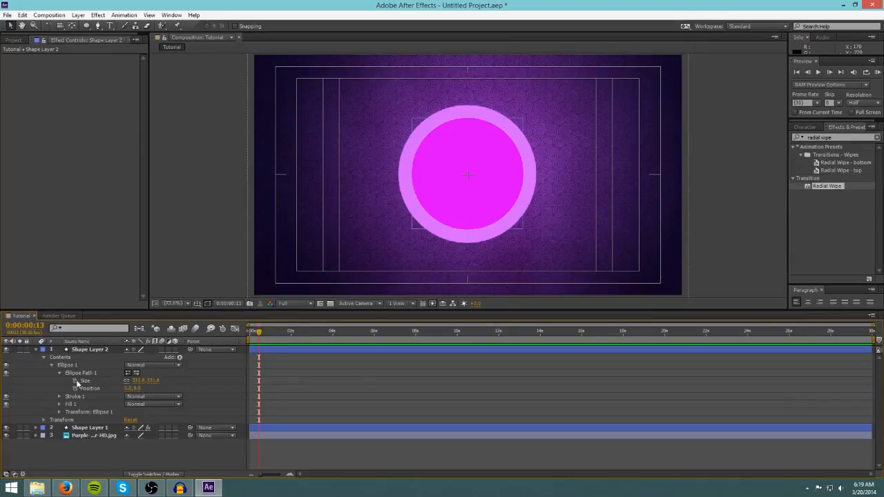
click(136, 380)
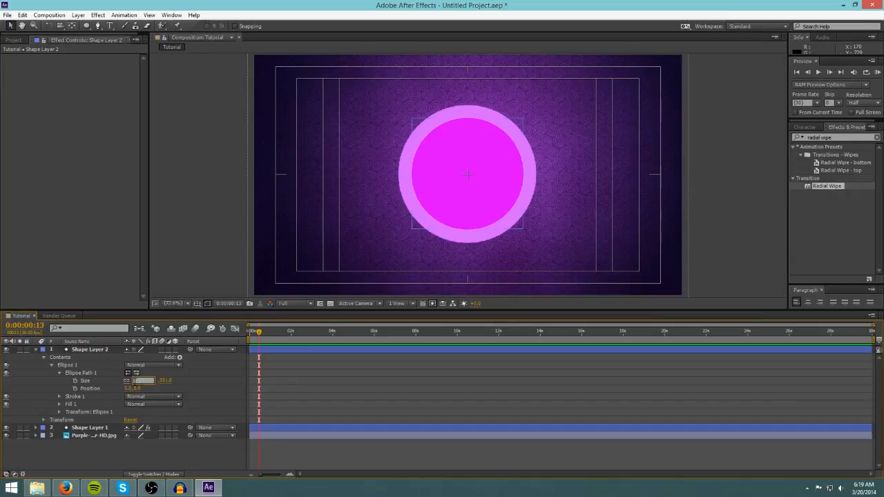
text(0)
click(76, 381)
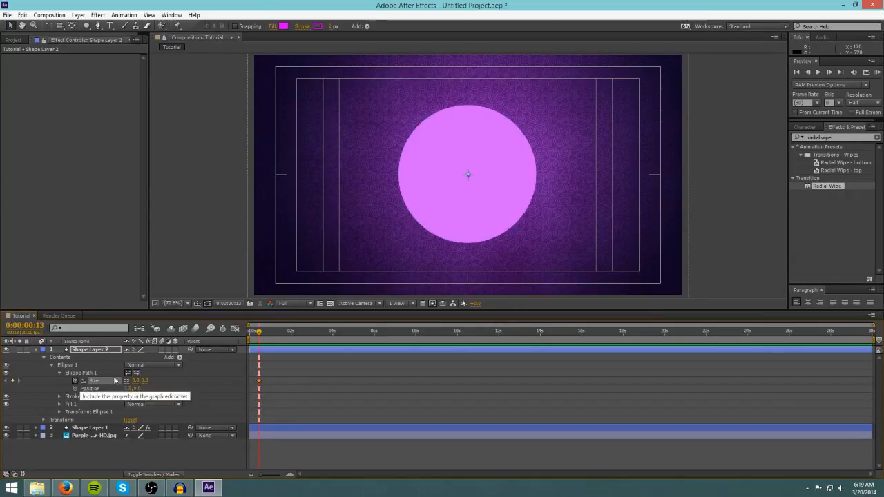
At 0:00:01:01, set the magenta circle's ellipse size to 336.
drag(261, 335, 263, 332)
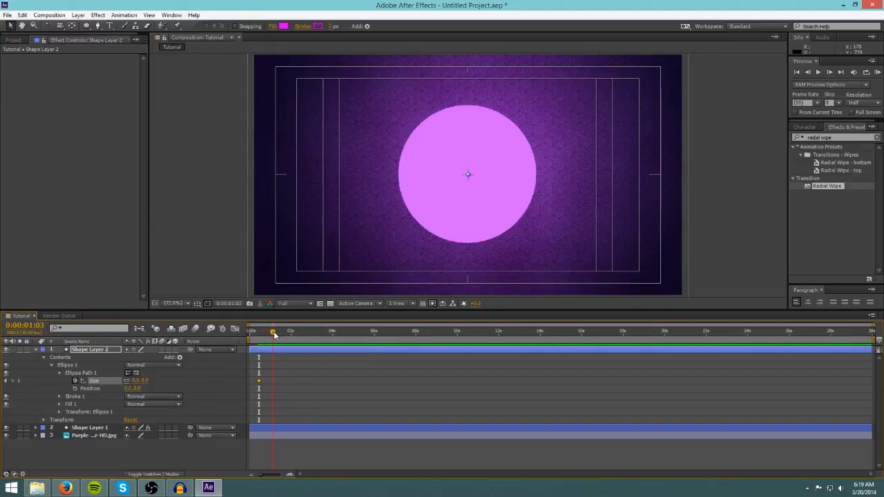
click(138, 381)
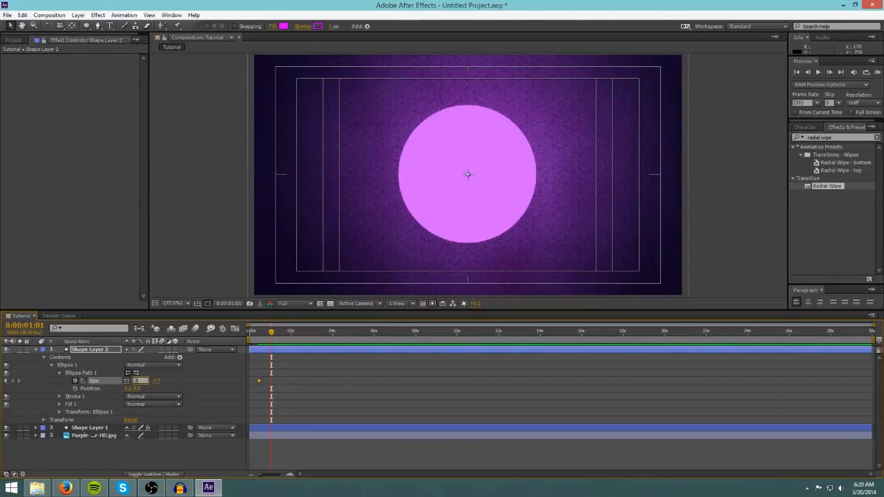
text(53)
key(Return)
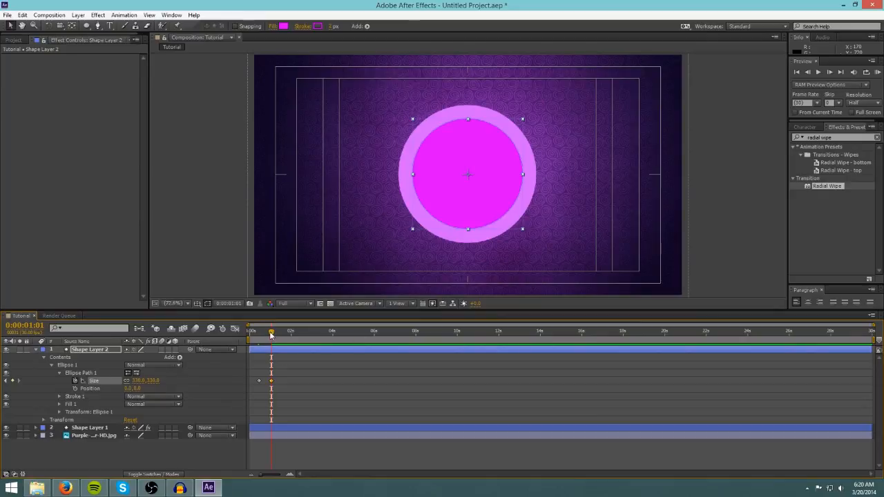
Play back the circle's size animation from the start to review it.
drag(271, 334, 228, 341)
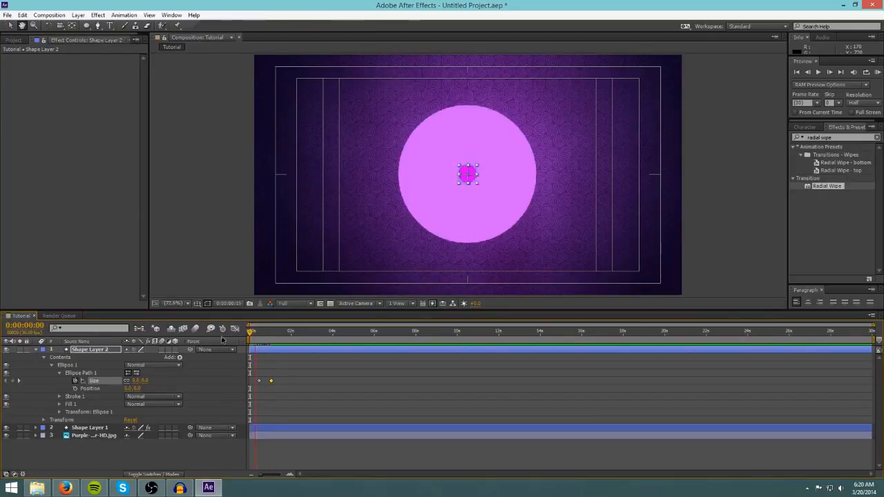
key(space)
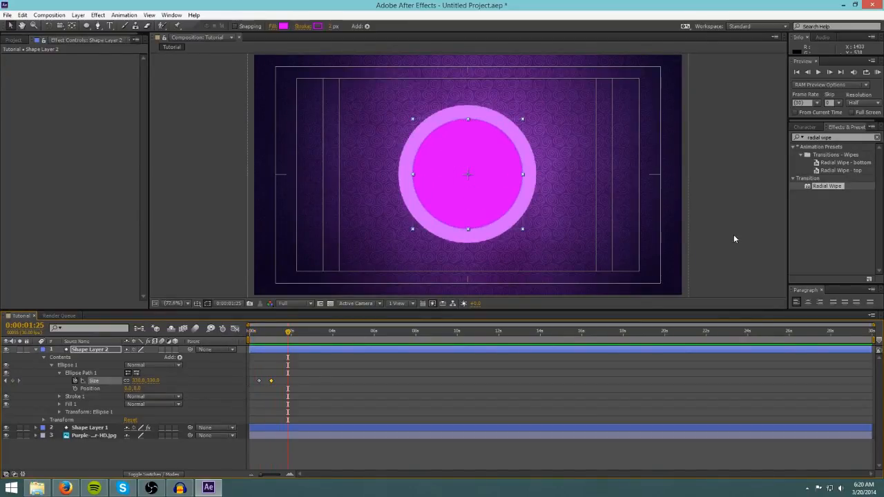
click(735, 239)
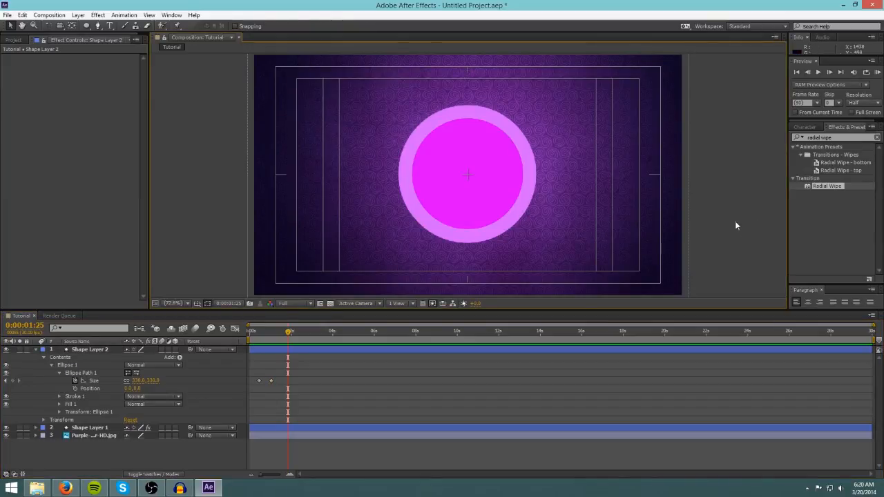
mouse_move(289, 333)
mouse_down()
mouse_move(253, 339)
mouse_move(286, 338)
mouse_up()
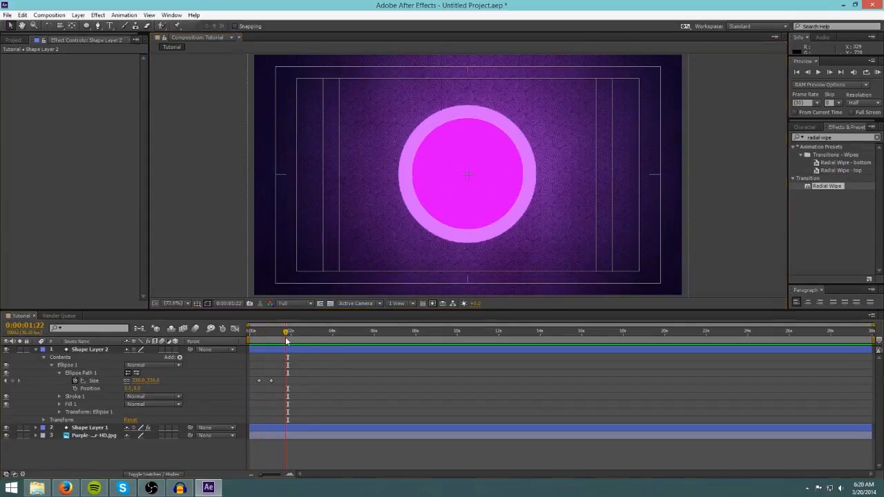
click(37, 350)
drag(286, 332, 248, 334)
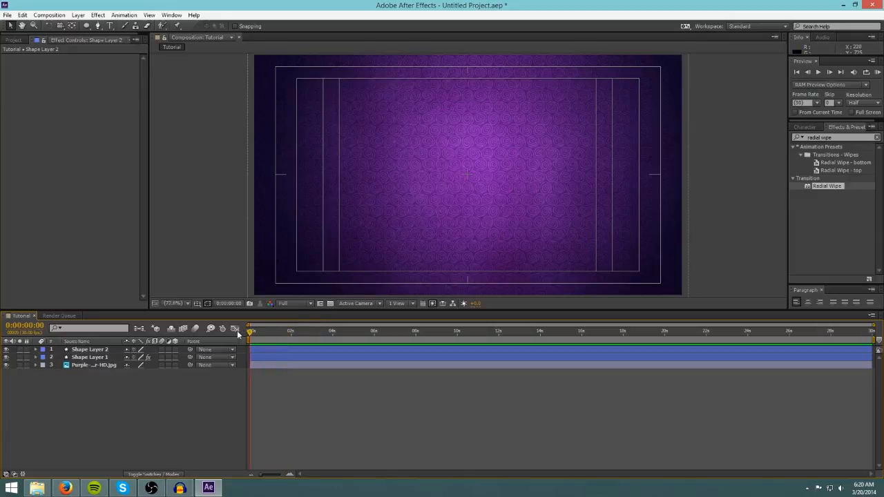
key(space)
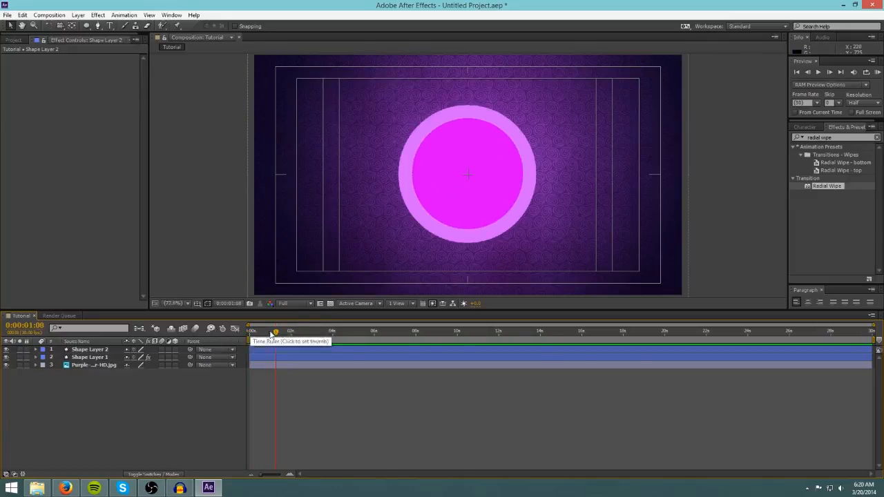
mouse_move(274, 333)
mouse_down()
mouse_move(260, 333)
mouse_move(280, 333)
mouse_up()
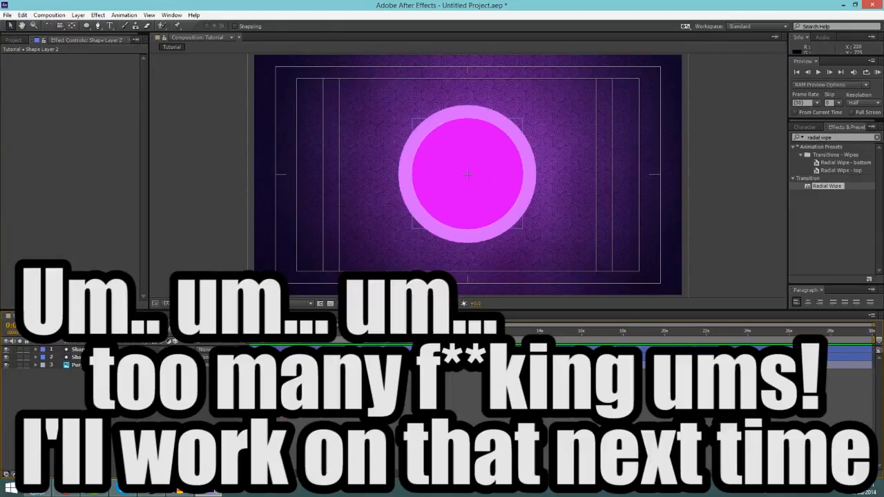
Duplicate the magenta circle layer.
click(78, 349)
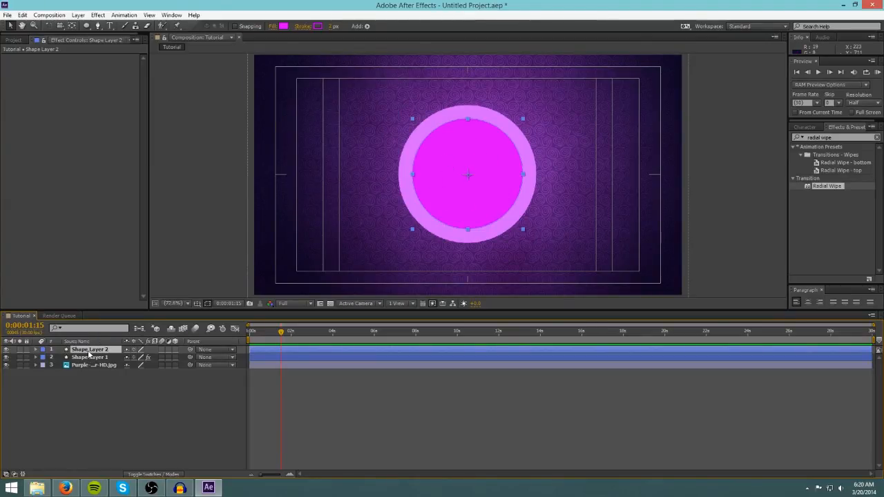
key(ctrl+c)
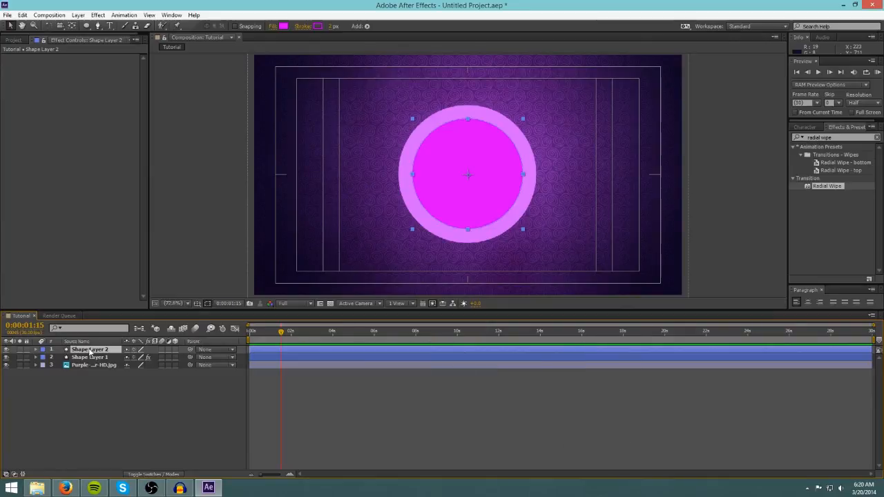
key(ctrl+v)
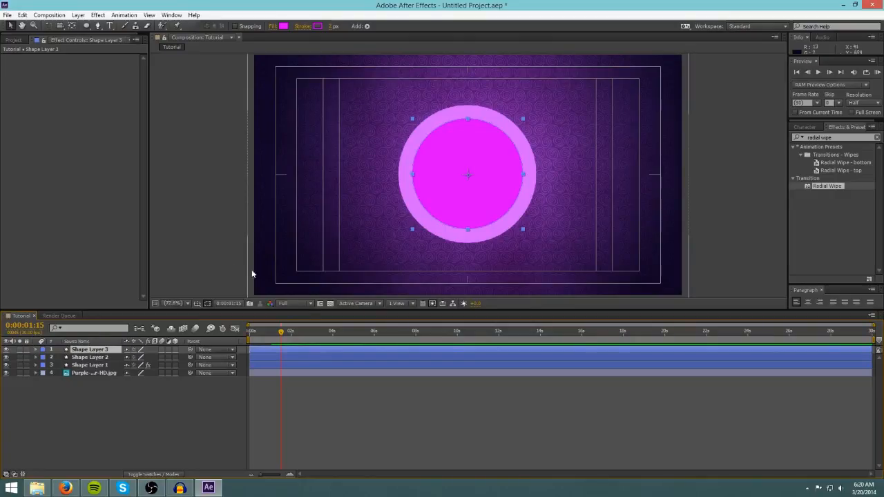
On the duplicated layer at 0:00:01:01, set the ellipse size keyframe to about 245.
click(36, 350)
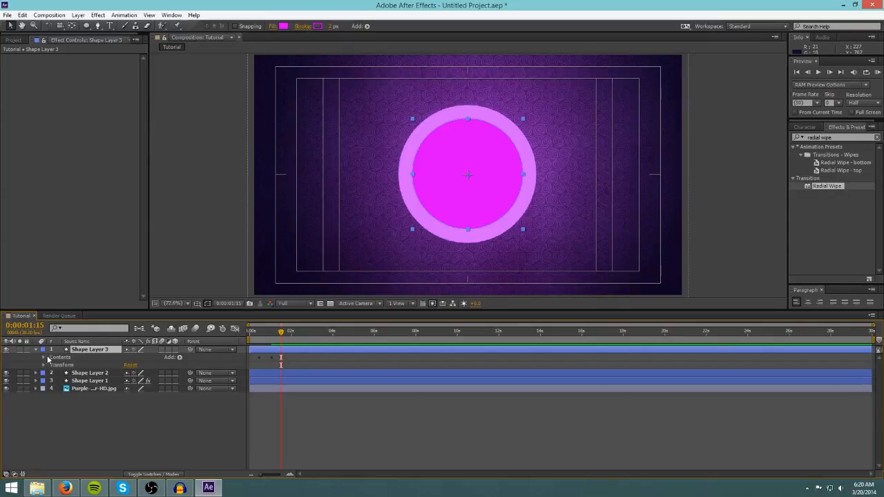
click(43, 357)
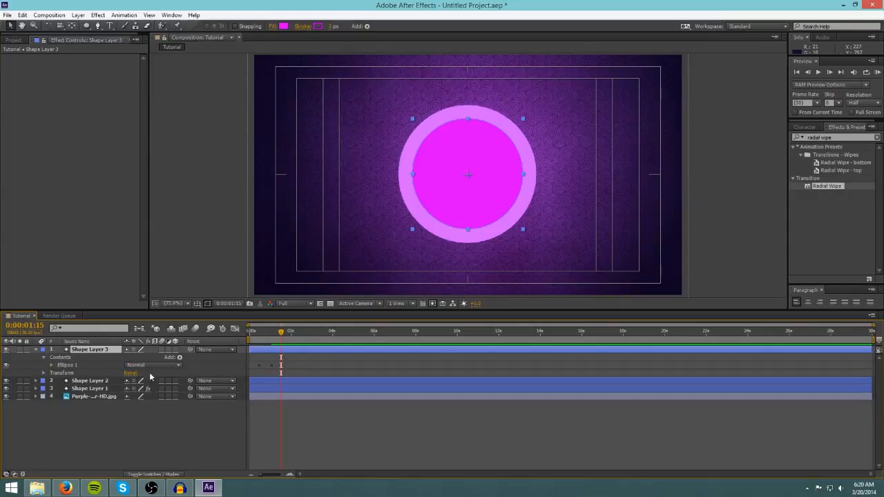
click(52, 366)
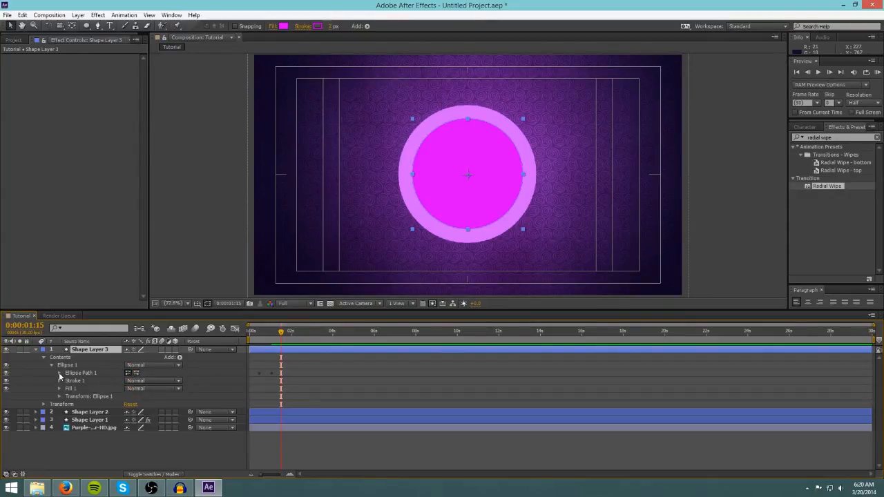
click(59, 373)
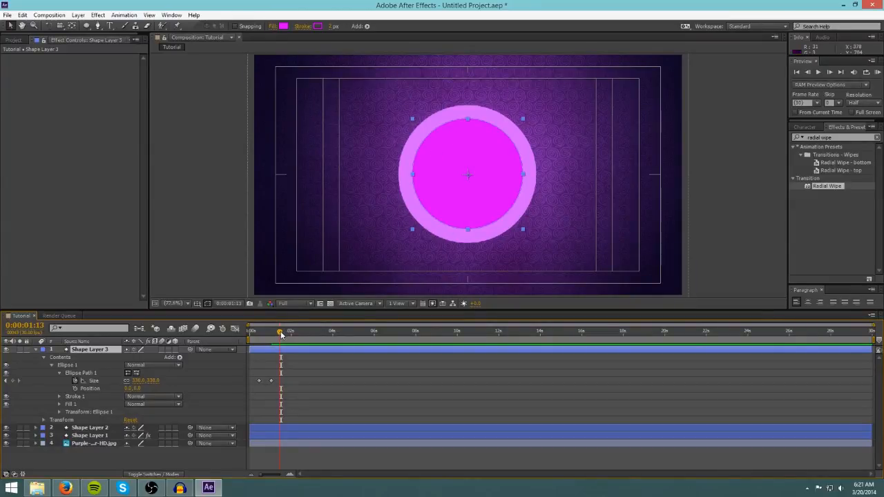
drag(282, 331, 272, 335)
click(12, 382)
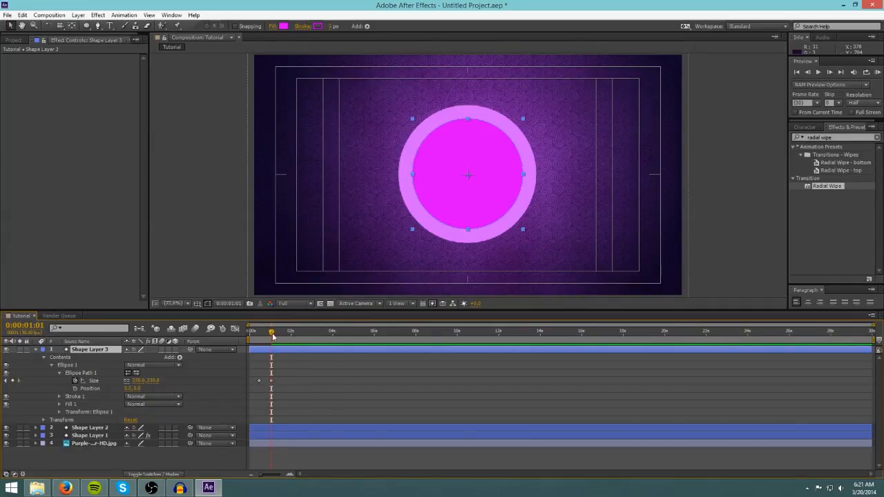
drag(272, 333, 273, 336)
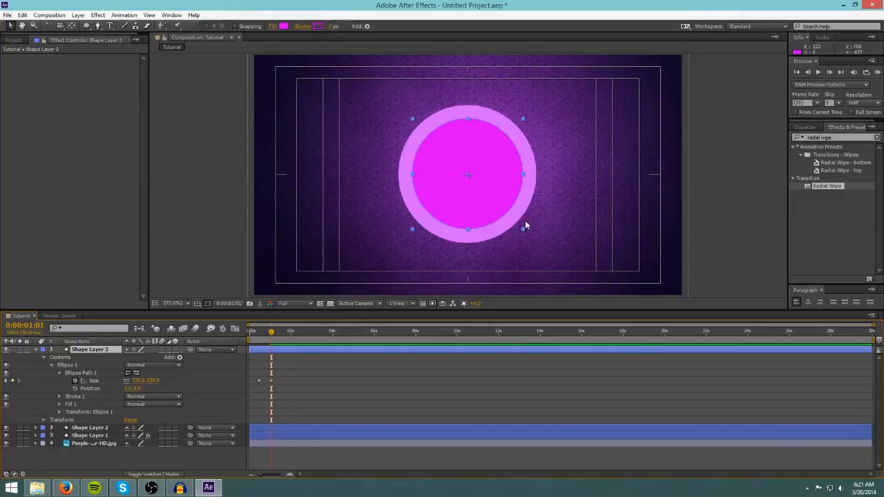
click(705, 226)
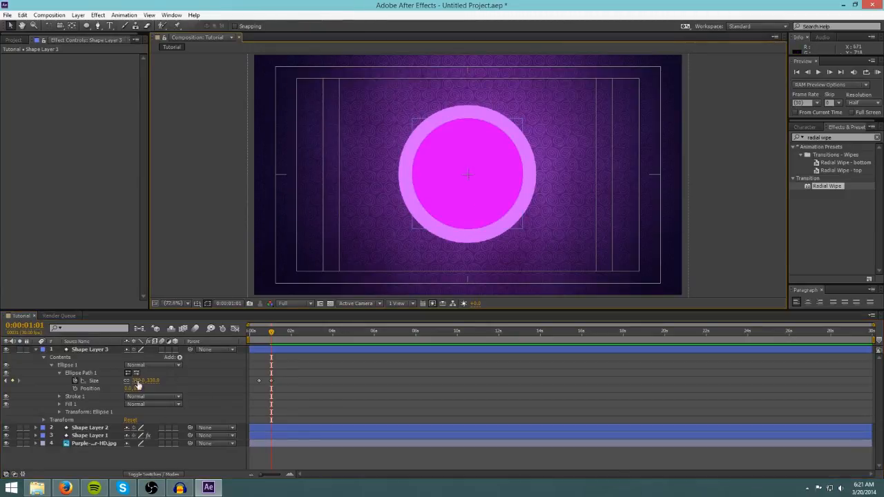
click(137, 380)
text(324)
key(Return)
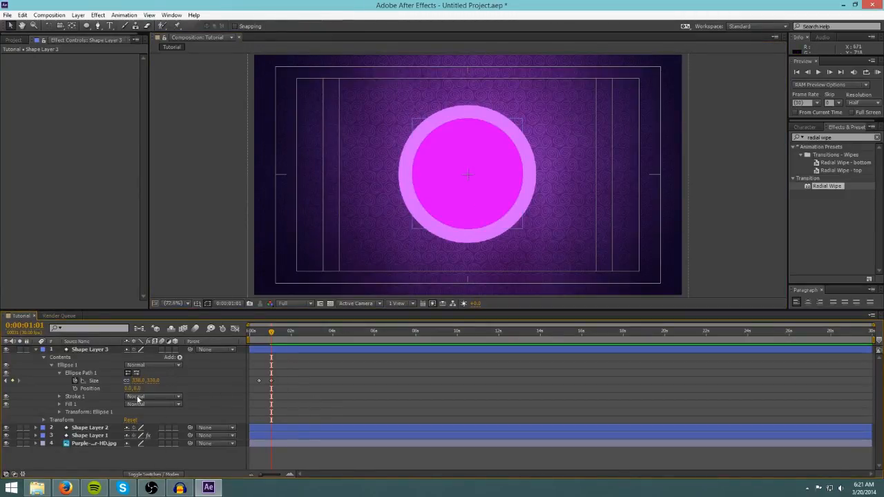
drag(137, 381, 104, 383)
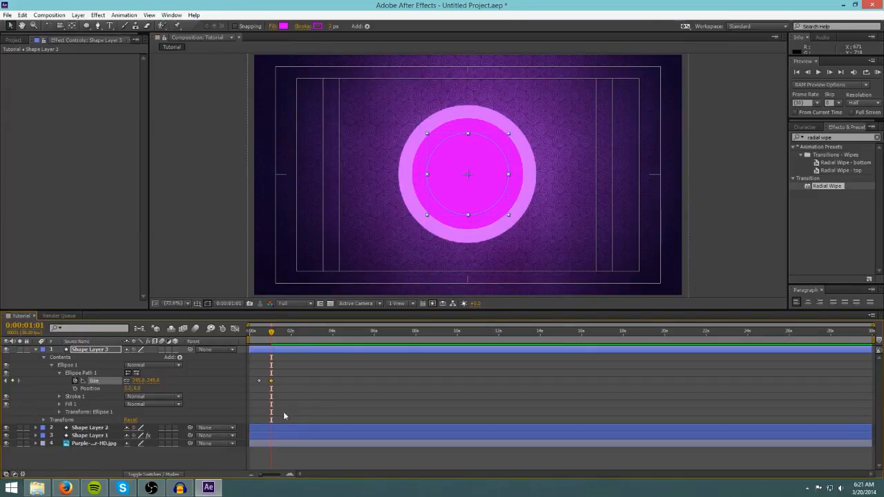
Nudge the duplicate's size keyframes slightly later in the timeline.
click(187, 455)
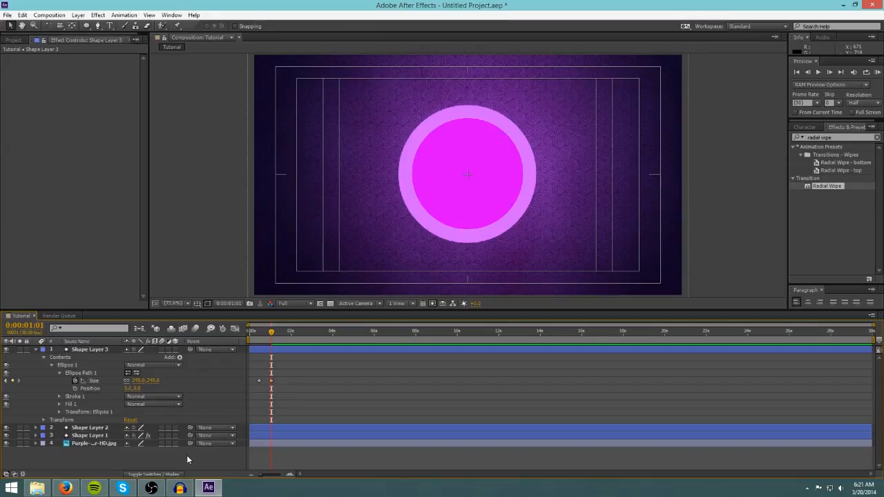
click(271, 381)
drag(274, 385, 275, 385)
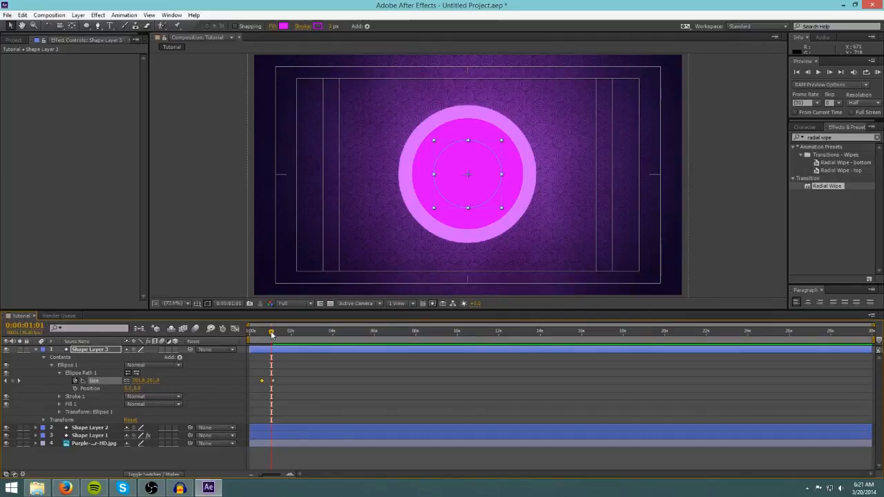
mouse_move(271, 334)
mouse_down()
mouse_move(227, 331)
mouse_move(259, 332)
mouse_up()
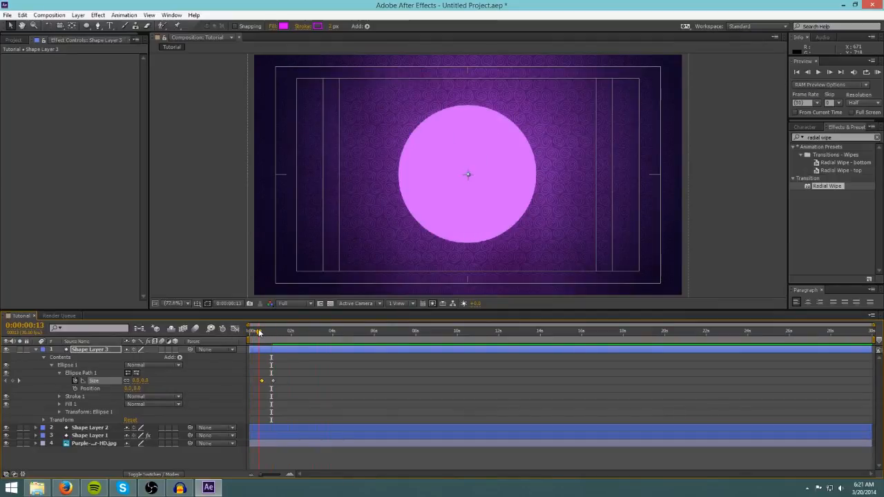
Set the duplicate circle's fill and stroke colors to light pink by sampling the outer circle, then collapse the layer.
click(60, 404)
click(86, 428)
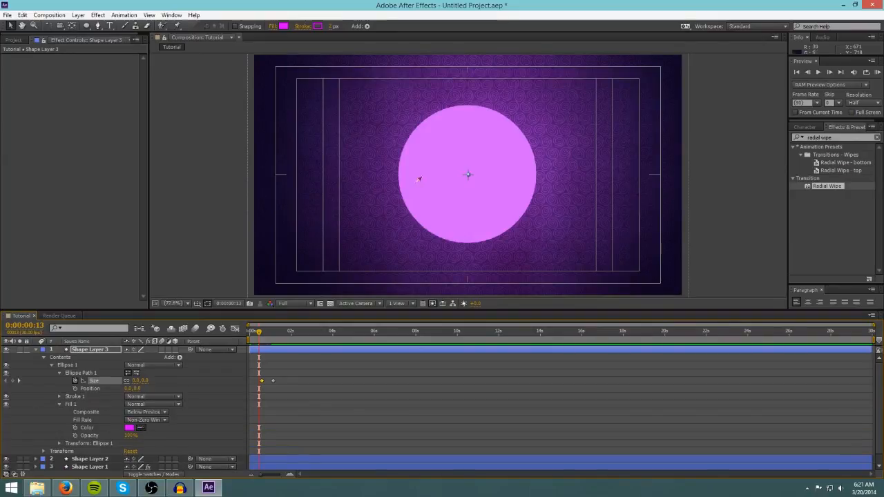
click(58, 396)
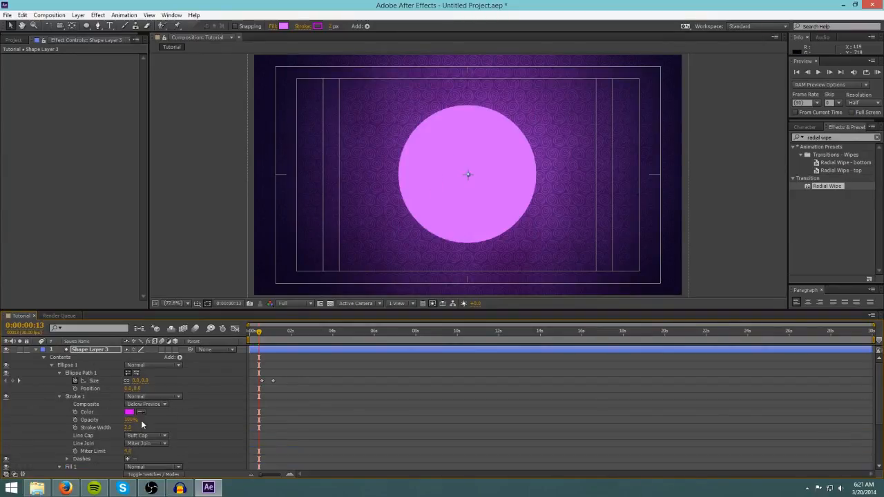
click(461, 193)
click(34, 349)
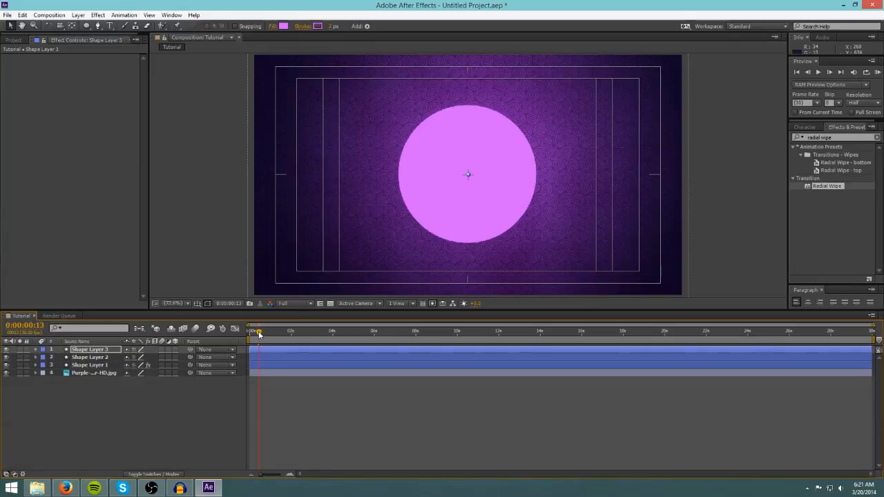
Preview the animation from the start, then scrub the playhead to about 0:00:01:22.
drag(259, 334, 250, 335)
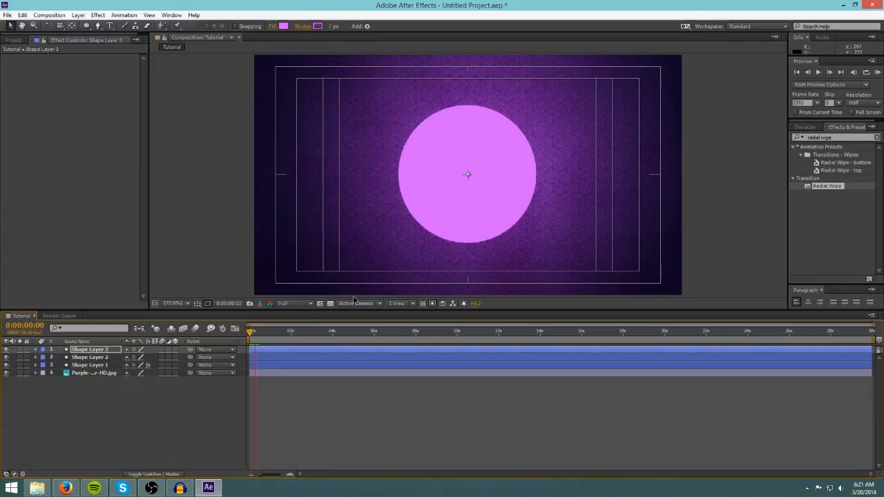
key(space)
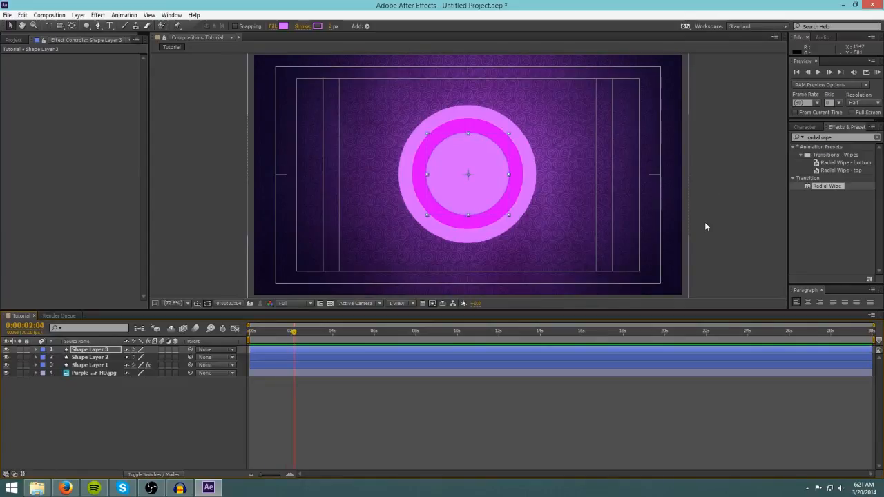
click(730, 224)
click(290, 334)
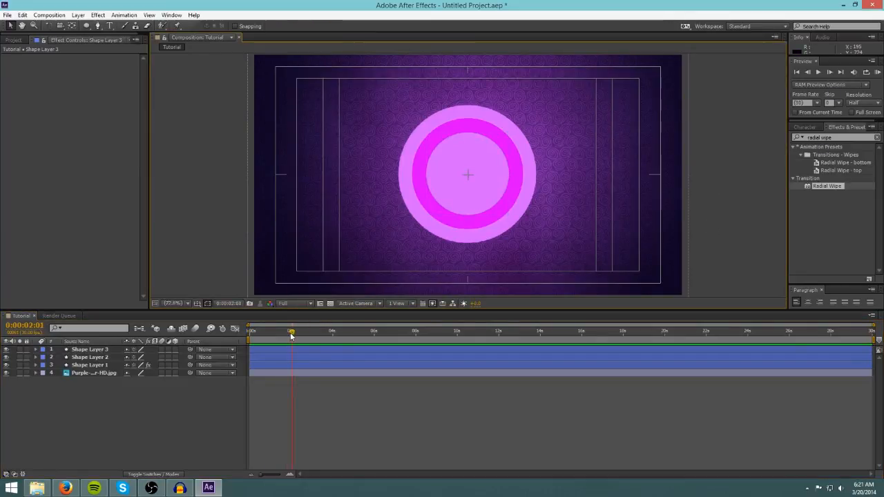
mouse_move(291, 334)
mouse_down()
mouse_move(249, 334)
mouse_move(285, 331)
mouse_up()
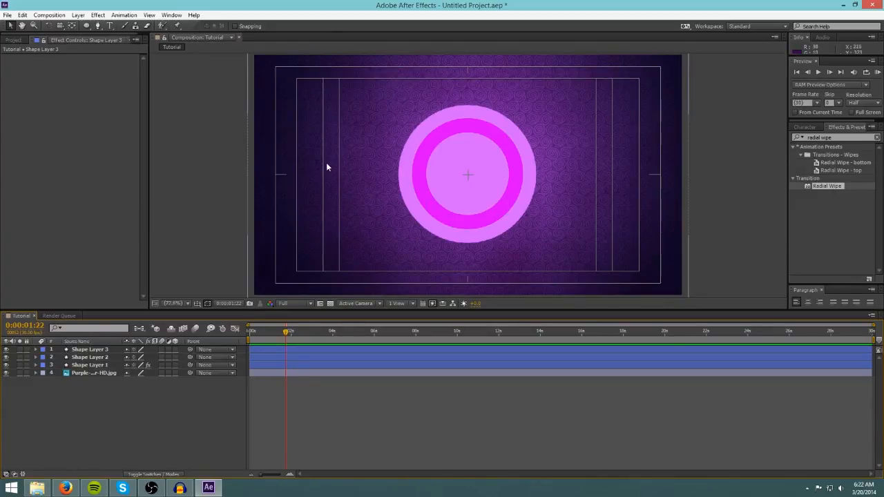
Search the effects for drop shadow and apply Drop Shadow to Shape Layer 1.
click(848, 137)
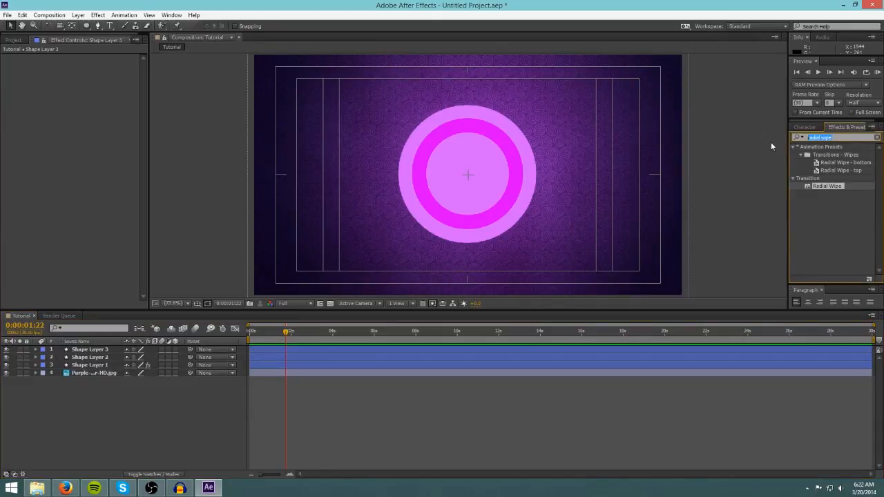
text(drop shadow)
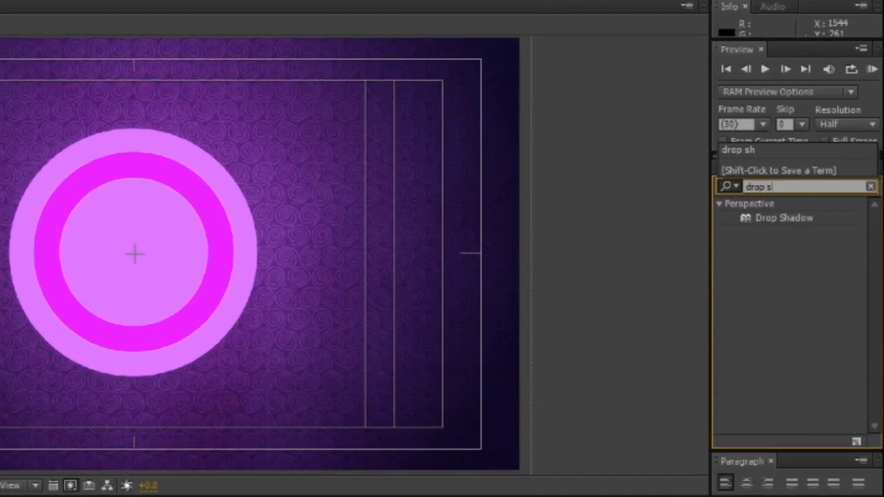
click(770, 218)
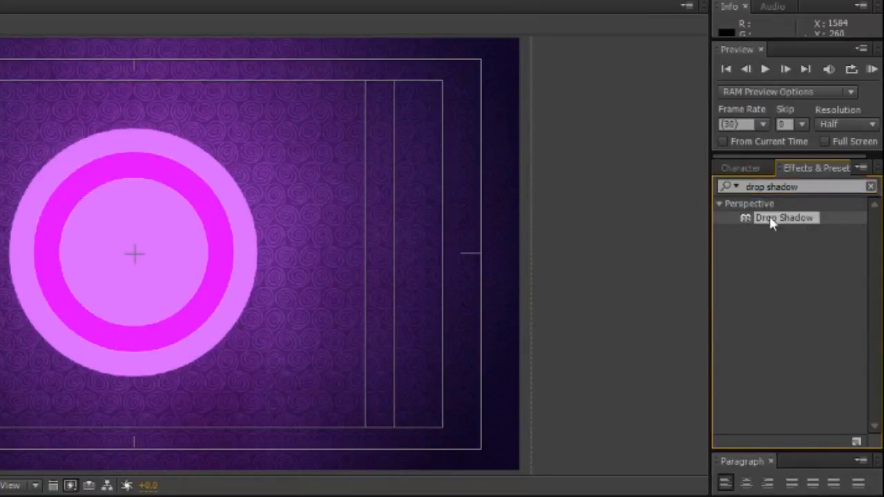
drag(786, 218, 103, 366)
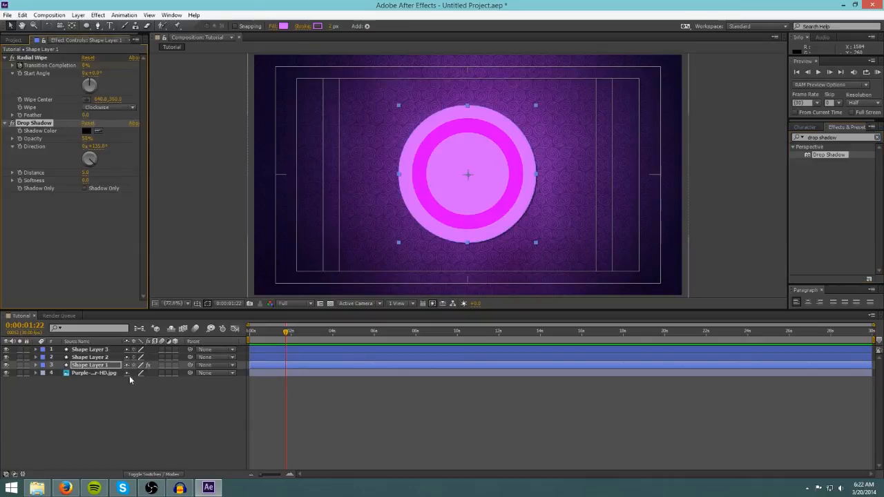
Set Shape Layer 1's drop shadow distance to 0, softness to 100 and opacity to 75%.
click(123, 395)
scroll(523, 224, up, 1)
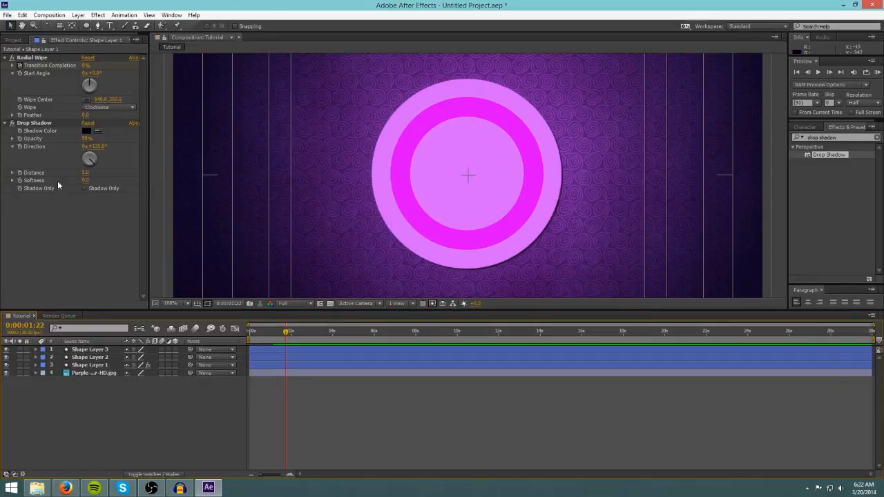
click(95, 363)
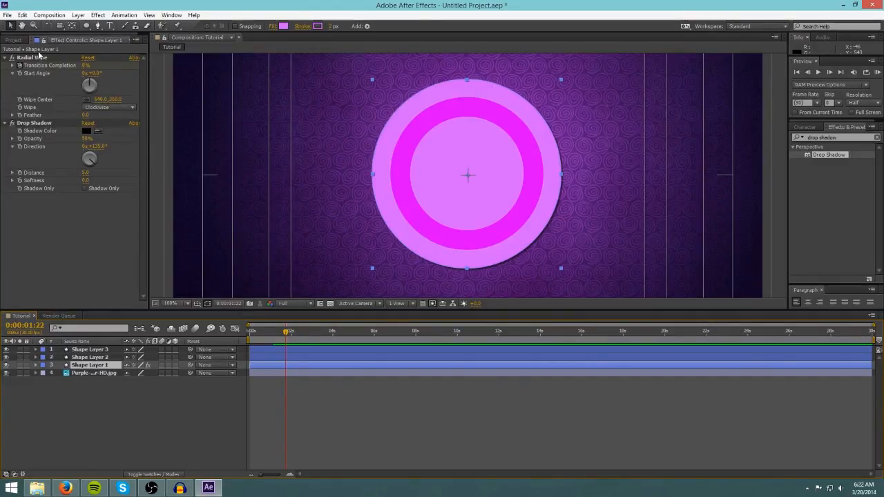
click(27, 123)
click(36, 206)
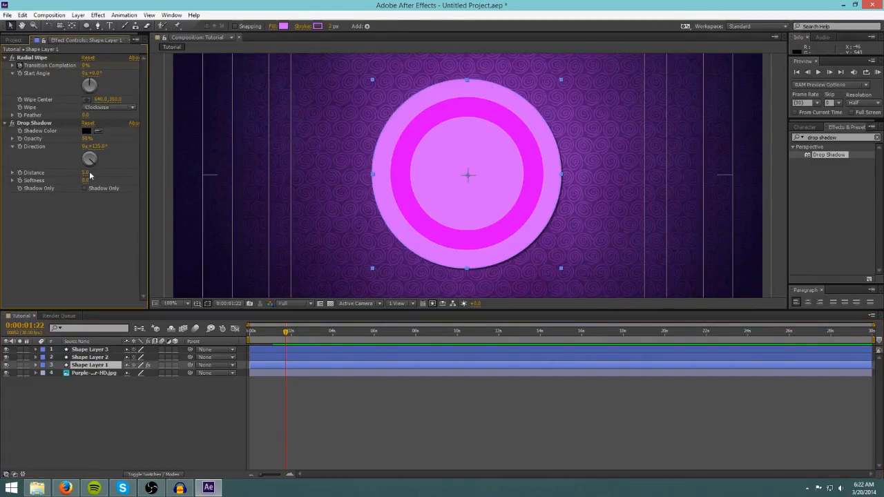
drag(87, 173, 85, 173)
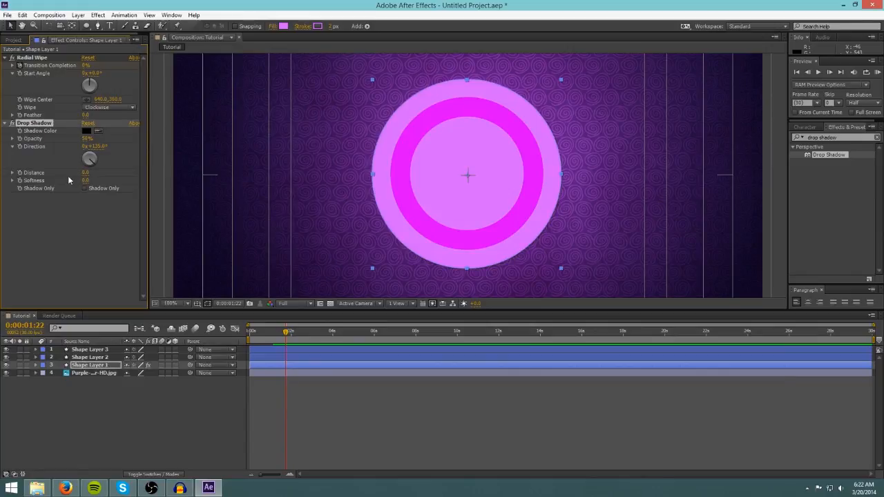
click(72, 224)
click(85, 181)
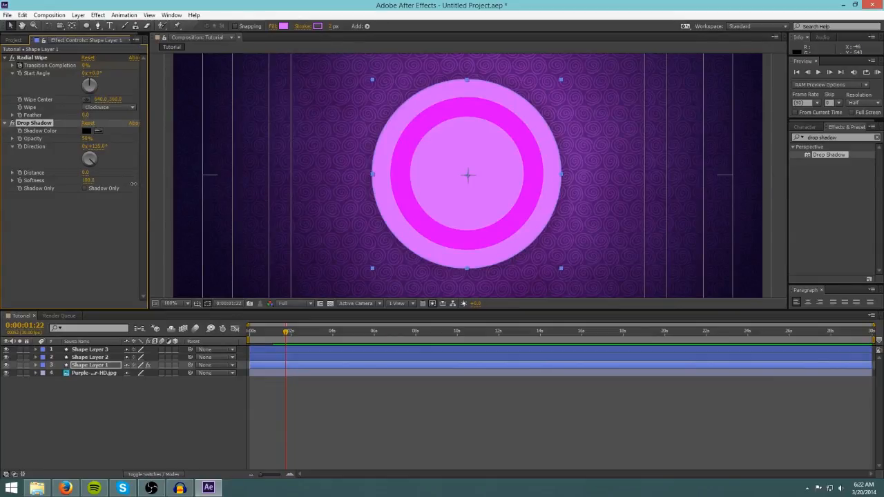
click(56, 230)
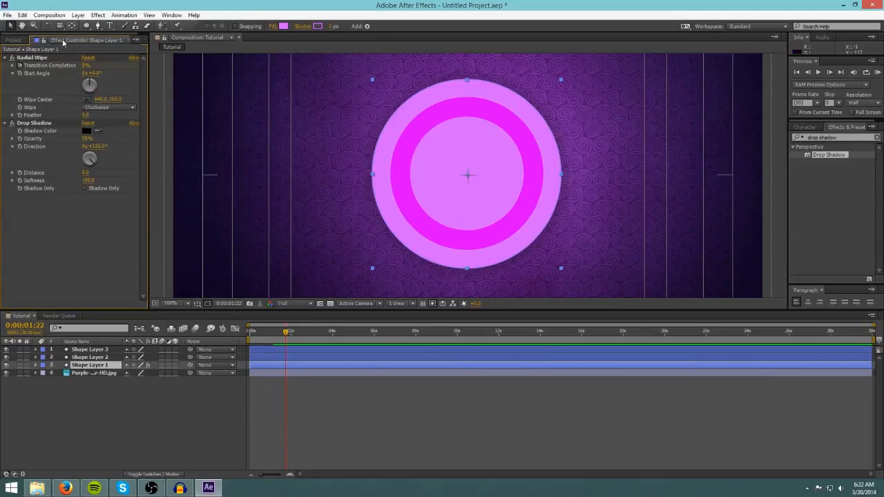
drag(86, 139, 87, 138)
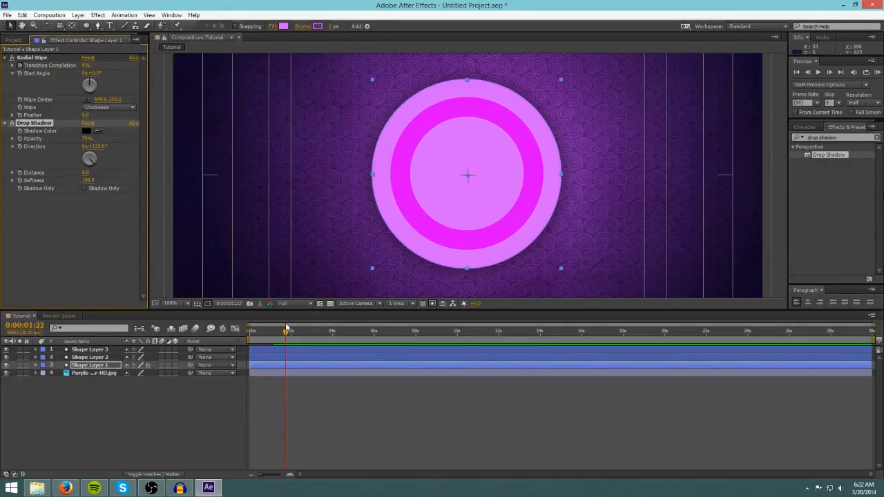
Copy Shape Layer 1's Drop Shadow effect and paste it onto Shape Layer 2.
key(Home)
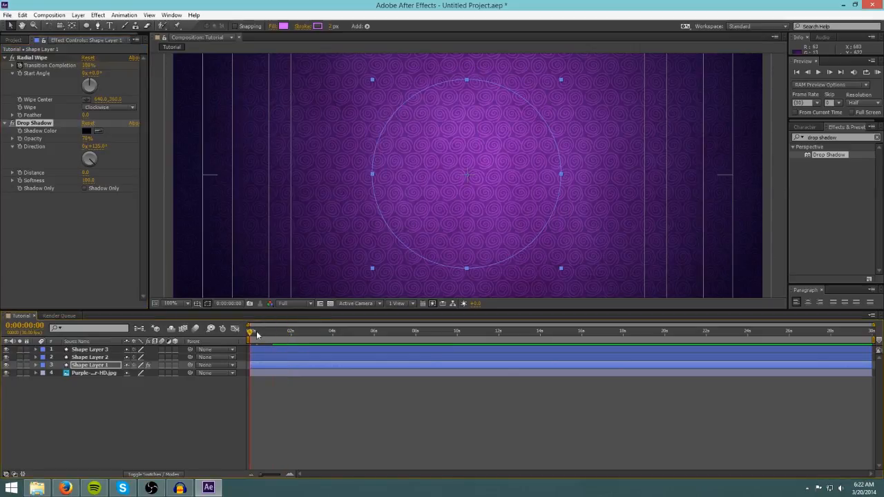
drag(257, 331, 274, 331)
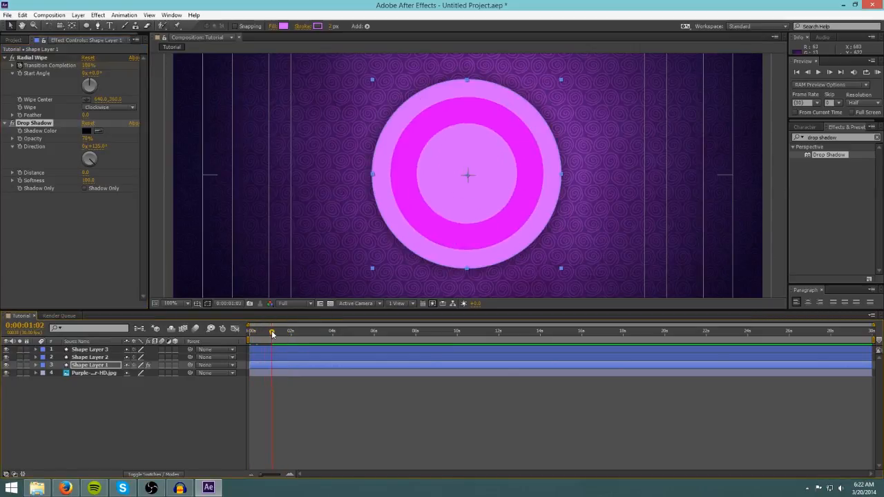
click(162, 224)
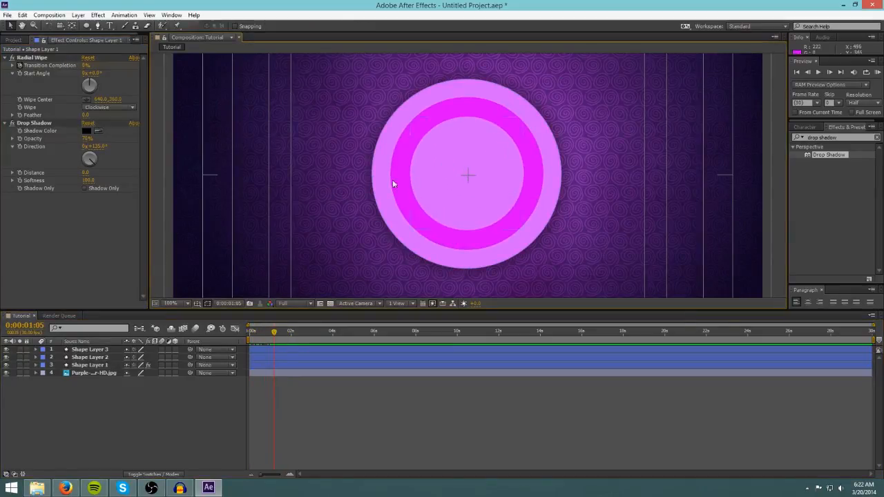
click(35, 123)
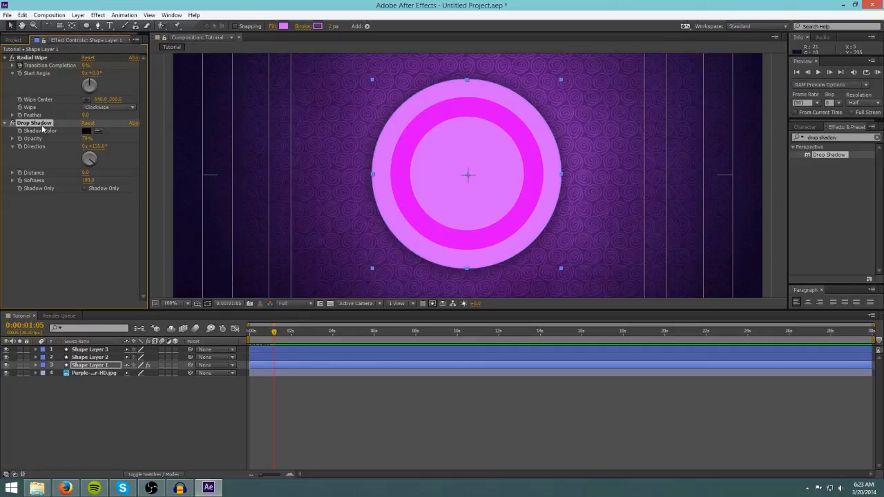
click(90, 358)
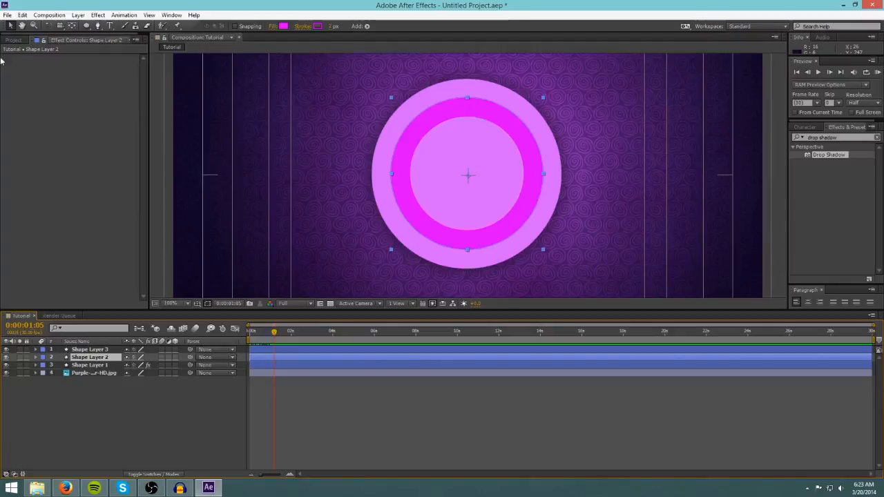
click(50, 88)
key(ctrl+v)
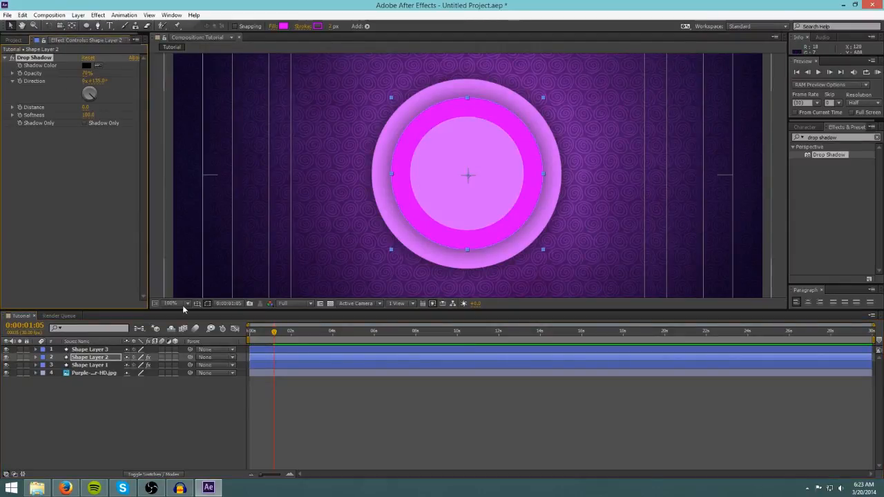
Paste the same Drop Shadow effect onto Shape Layer 3.
click(99, 352)
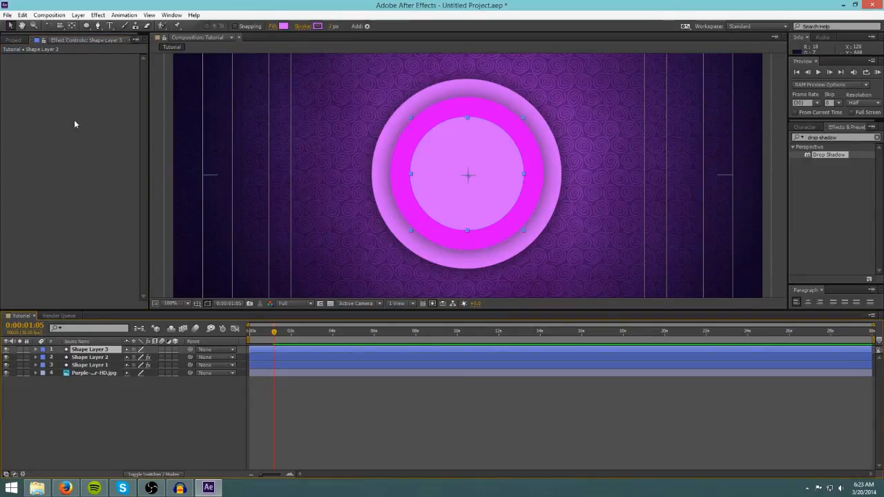
drag(74, 121, 78, 124)
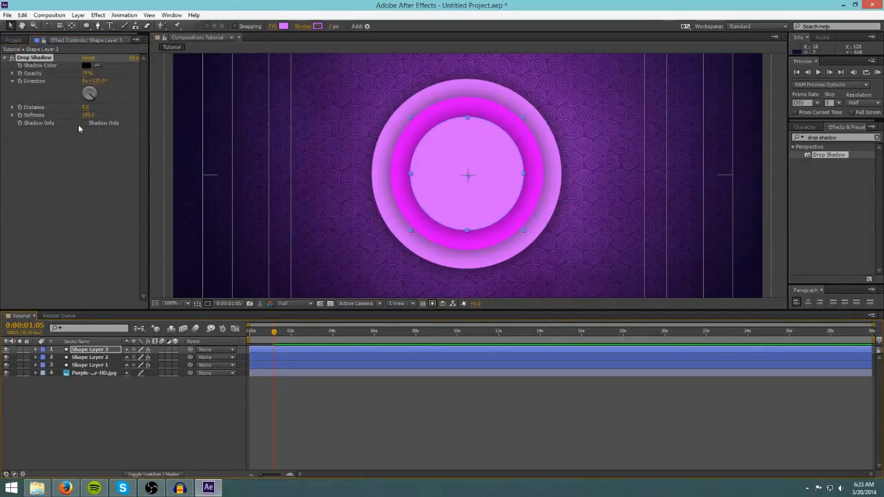
click(154, 223)
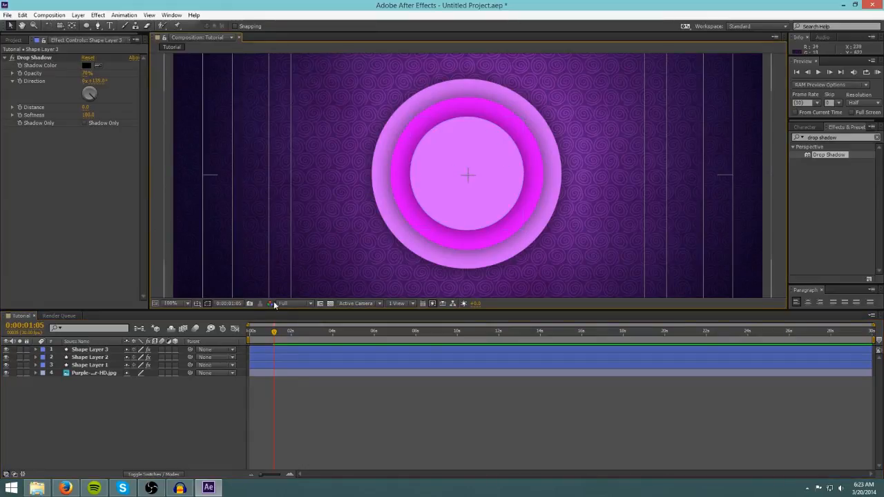
Preview the animation with the shadows, setting the viewer magnification to Fit up to 100%.
drag(278, 332, 250, 332)
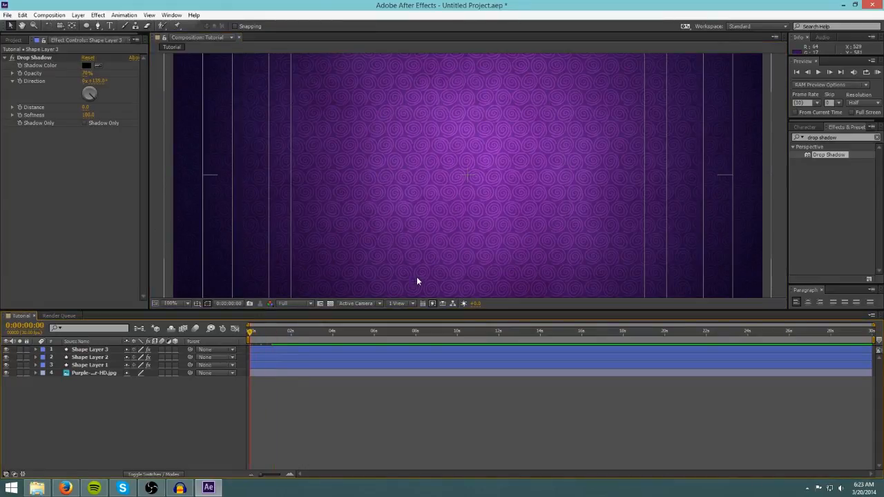
key(space)
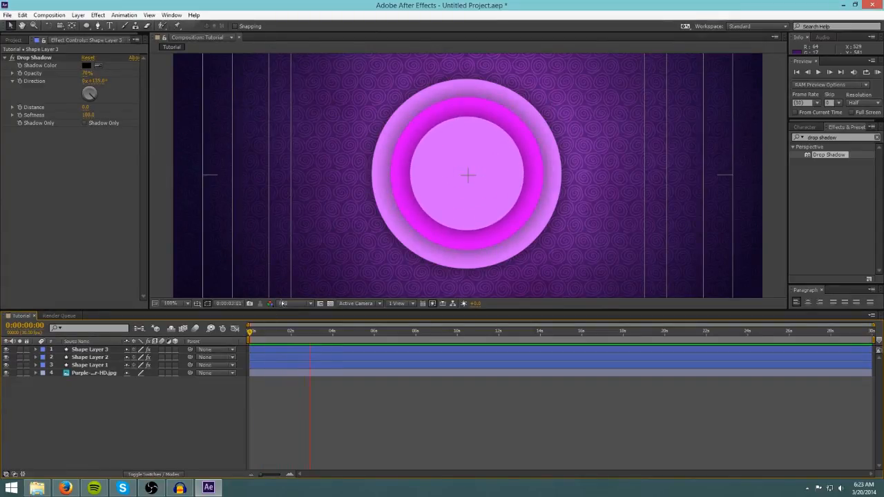
key(space)
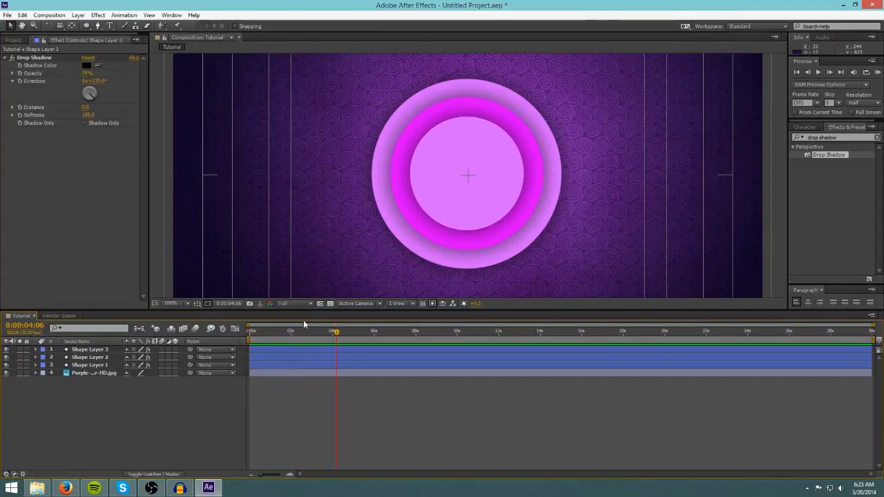
drag(337, 335, 247, 335)
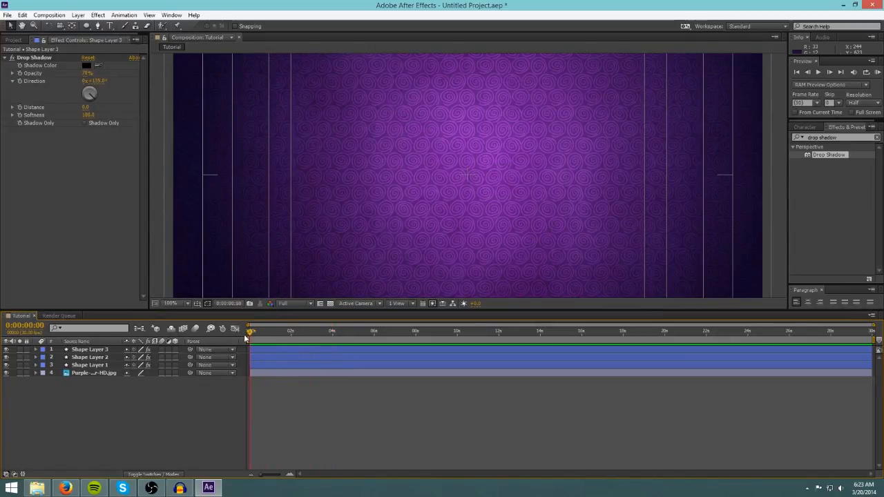
scroll(159, 265, down, 1)
scroll(160, 265, up, 1)
click(177, 304)
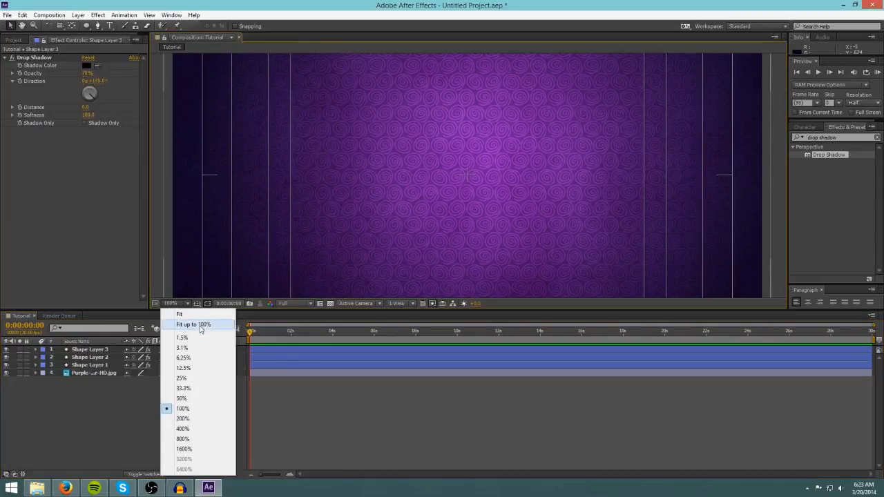
click(200, 324)
drag(251, 334, 285, 332)
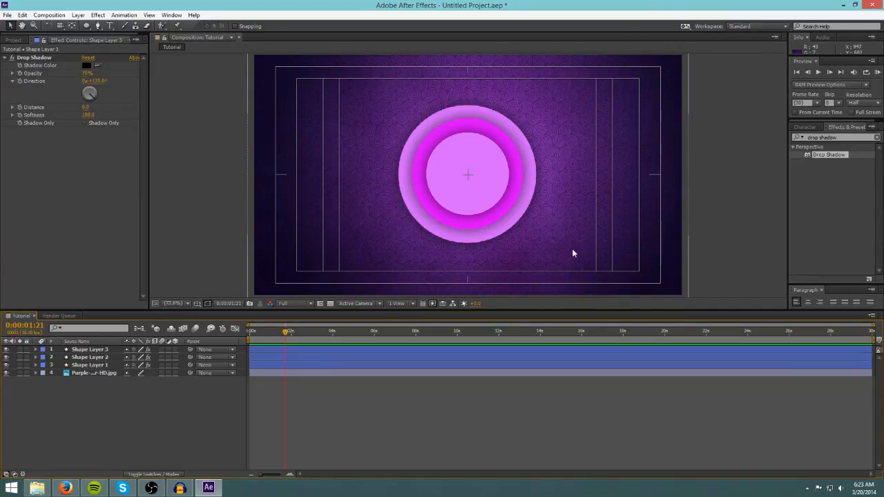
mouse_move(285, 334)
mouse_down()
mouse_move(248, 334)
mouse_move(283, 334)
mouse_up()
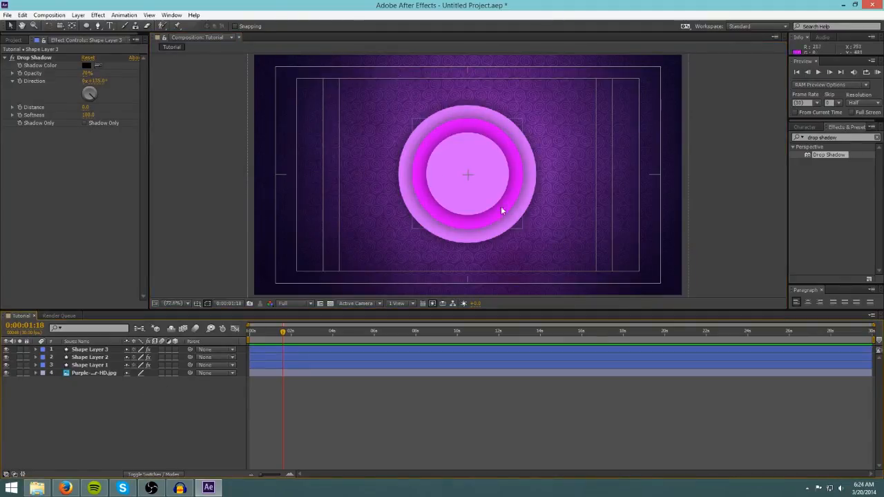
Draw a large orange ellipse with the Ellipse tool and center it over the circles.
click(87, 27)
mouse_move(399, 90)
mouse_down()
mouse_move(547, 270)
mouse_move(563, 260)
mouse_move(478, 196)
mouse_move(507, 201)
mouse_move(565, 257)
mouse_move(599, 274)
mouse_up()
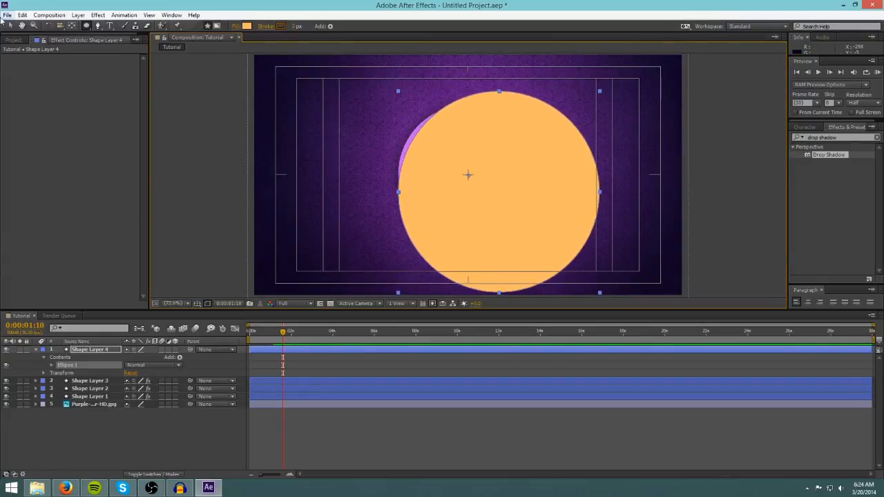
key(v)
drag(484, 216, 459, 200)
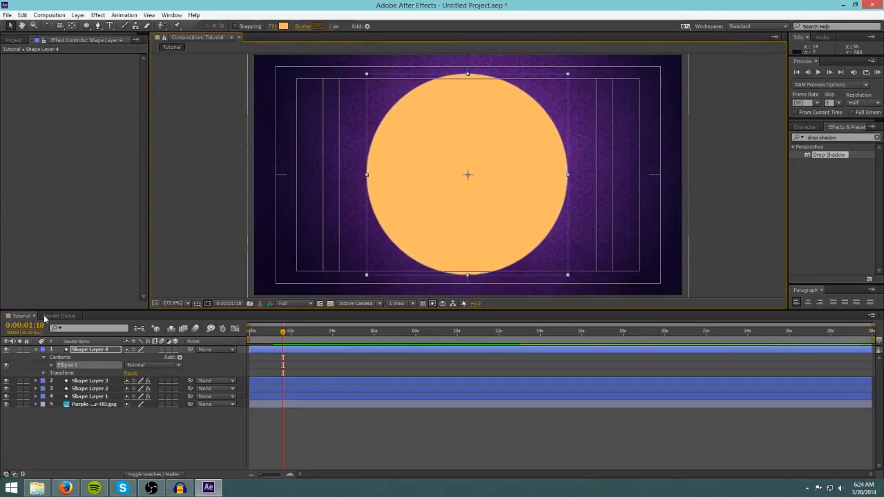
Move the new orange shape layer below Shape Layer 1, just above the background image.
click(87, 353)
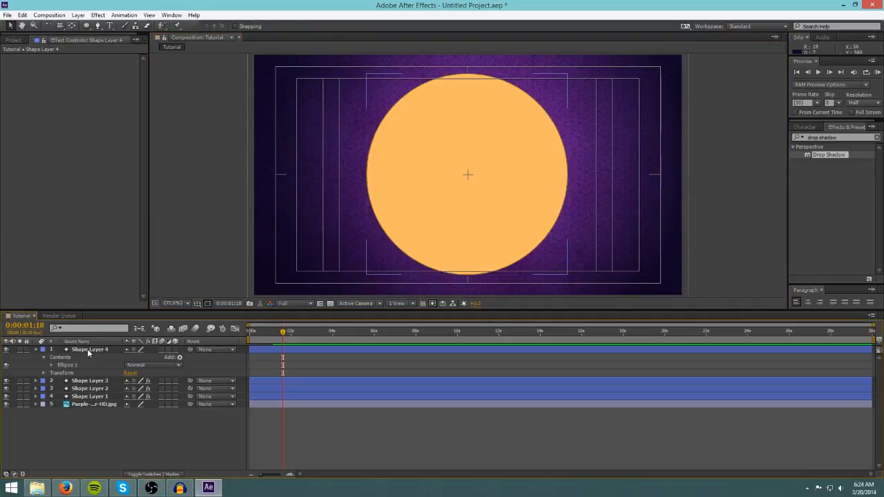
drag(89, 353, 102, 398)
click(147, 426)
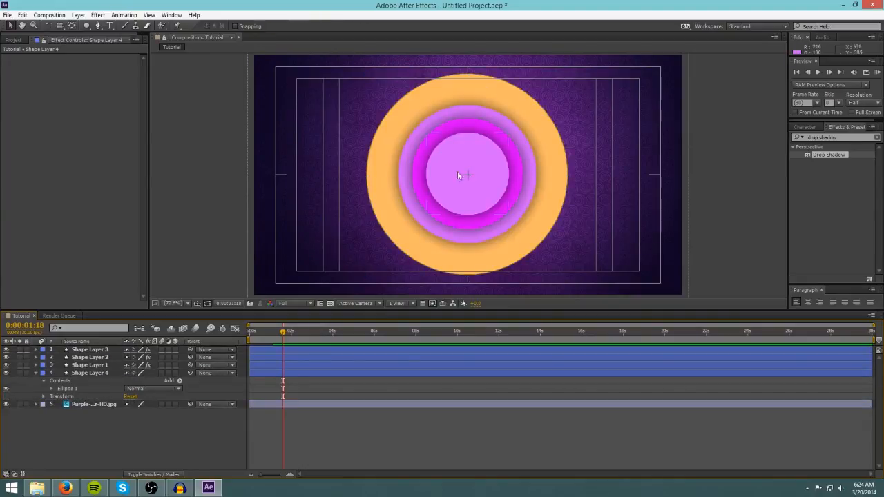
Change Shape Layer 4's ellipse fill color to purple 9005CA.
click(90, 373)
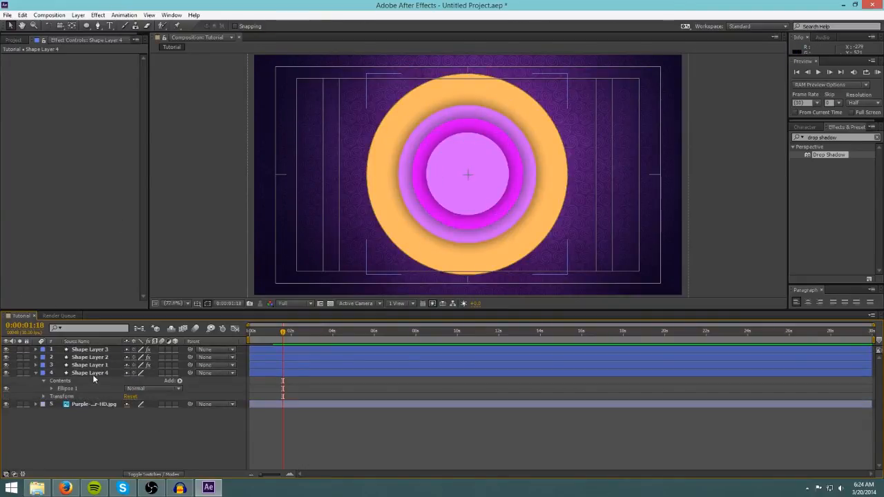
click(92, 373)
click(51, 389)
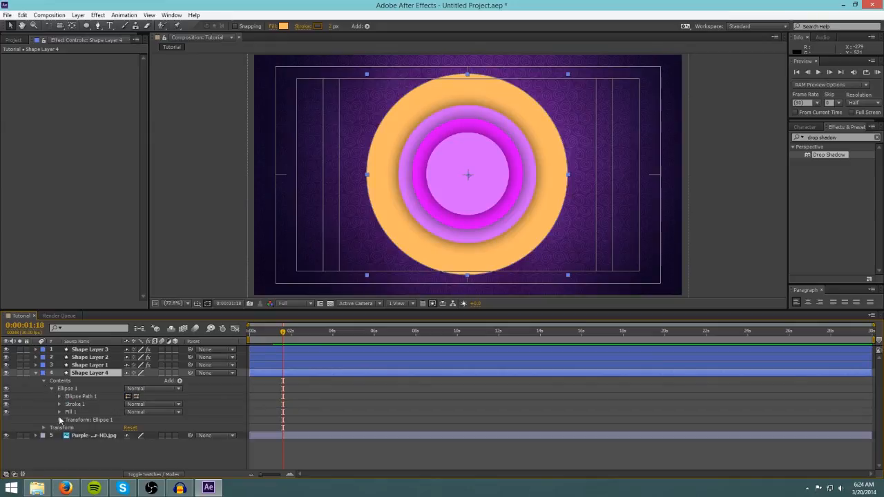
click(60, 411)
click(129, 436)
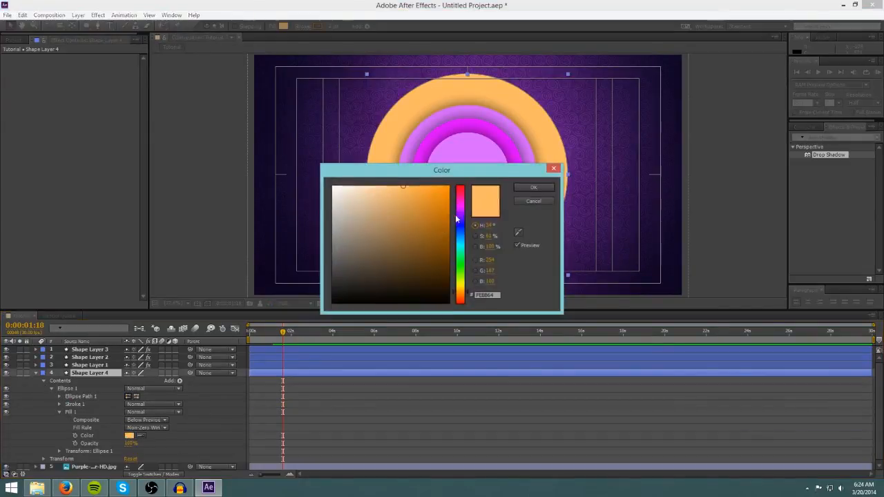
click(446, 210)
click(461, 206)
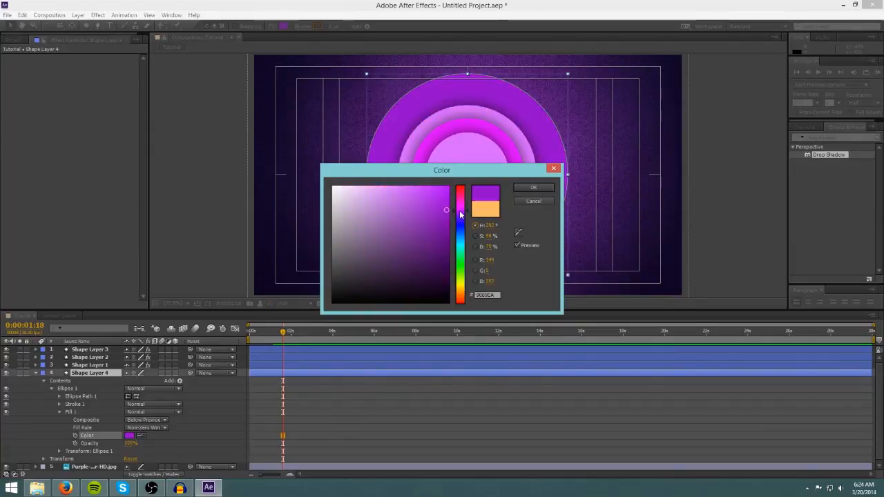
drag(462, 206, 460, 210)
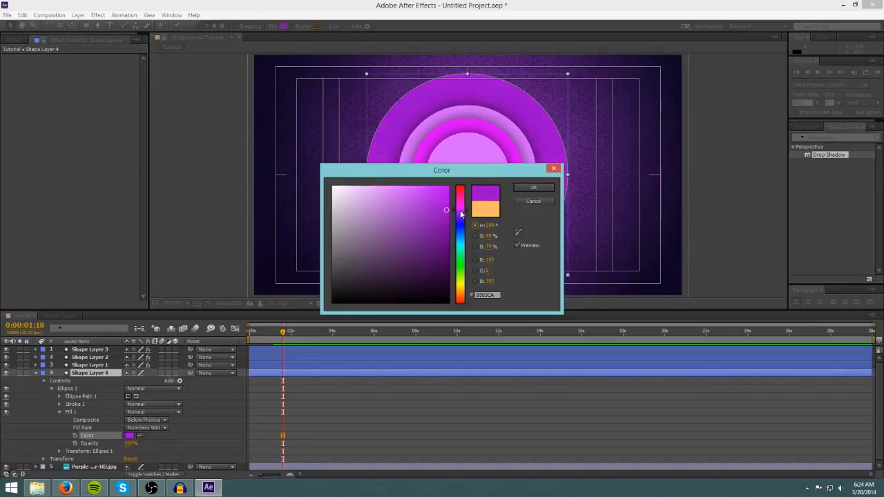
click(529, 189)
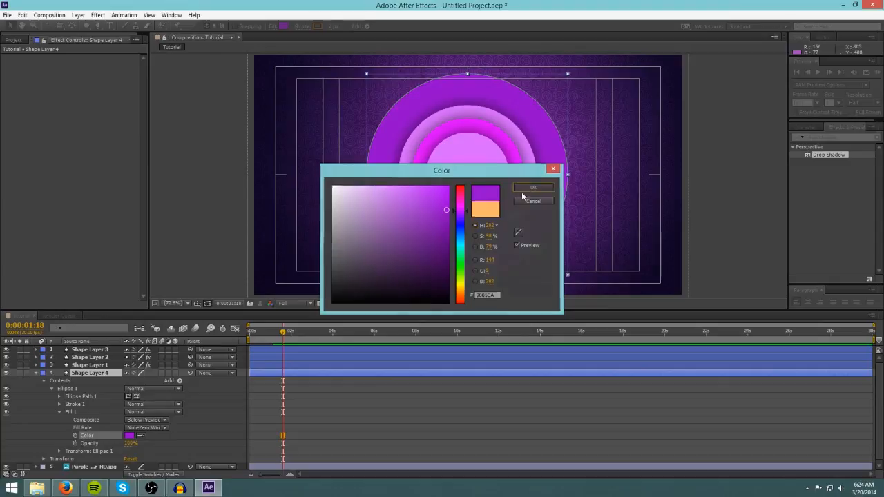
Set the ellipse's stroke color to the same purple by sampling it from the circle with the eyedropper.
click(59, 404)
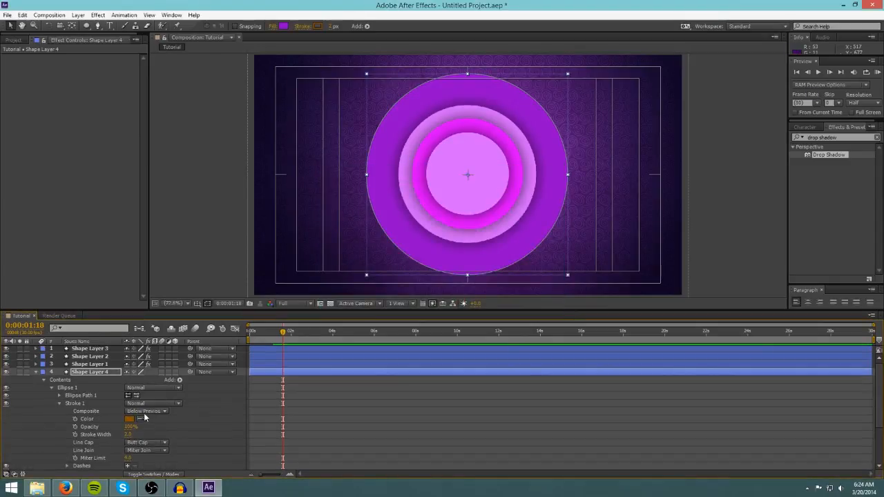
click(150, 418)
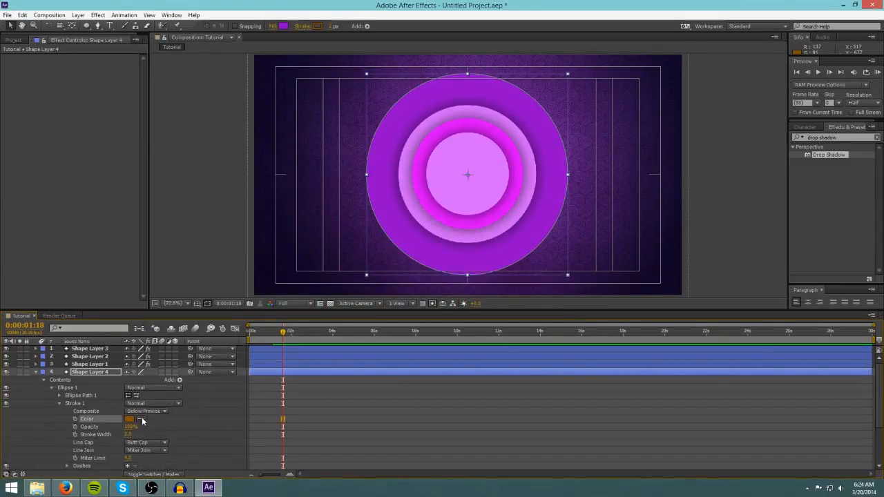
click(387, 140)
scroll(36, 383, down, 2)
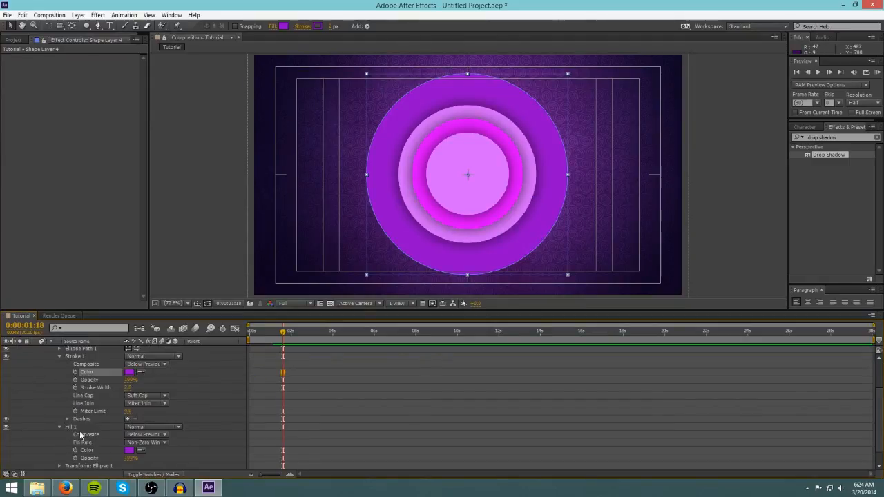
scroll(69, 424, up, 2)
Reduce the ellipse path size of Shape Layer 4 to about 481.6 by 481.6.
click(59, 404)
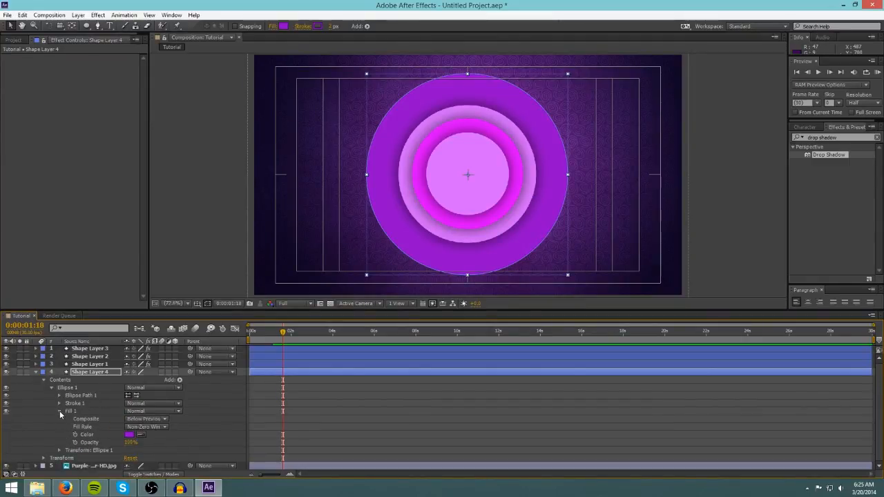
click(59, 411)
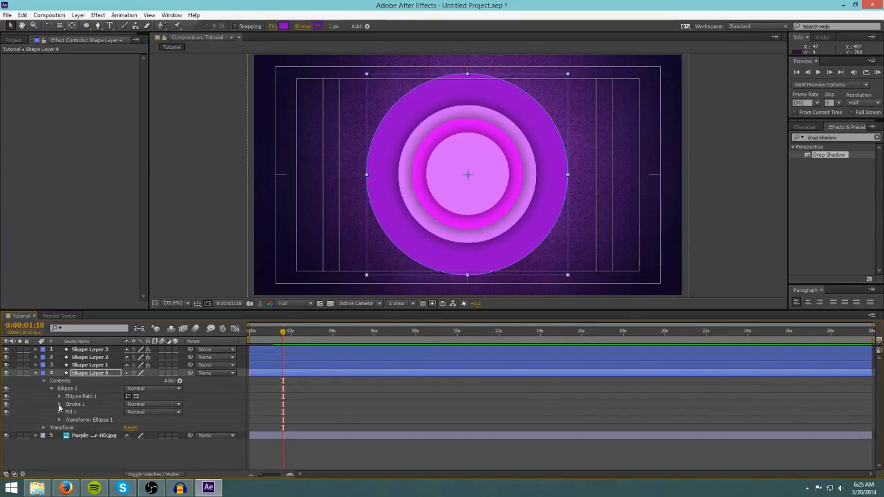
click(78, 405)
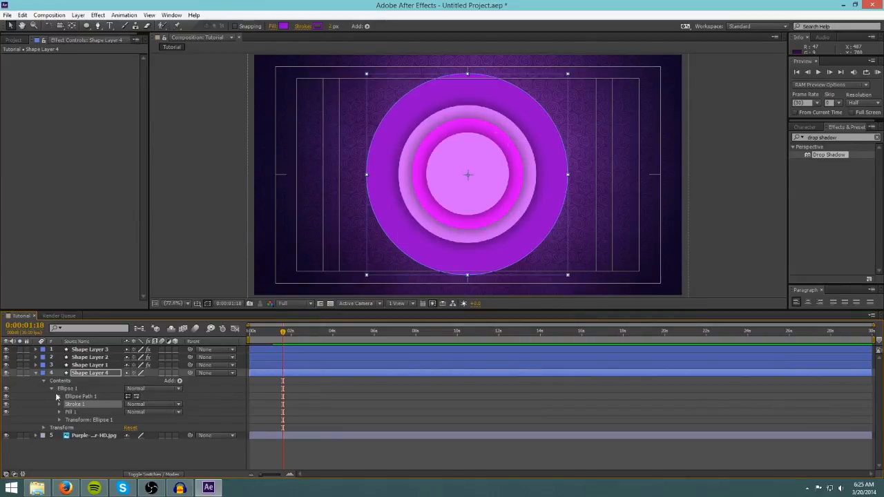
click(83, 398)
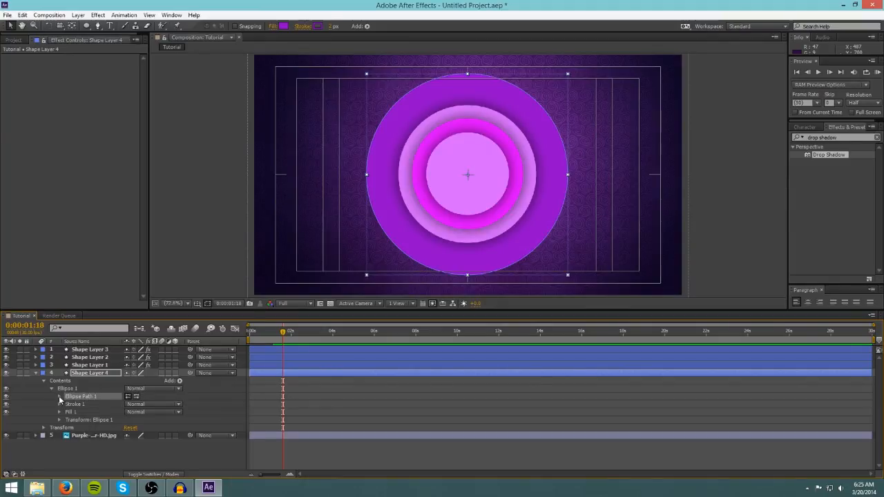
click(59, 397)
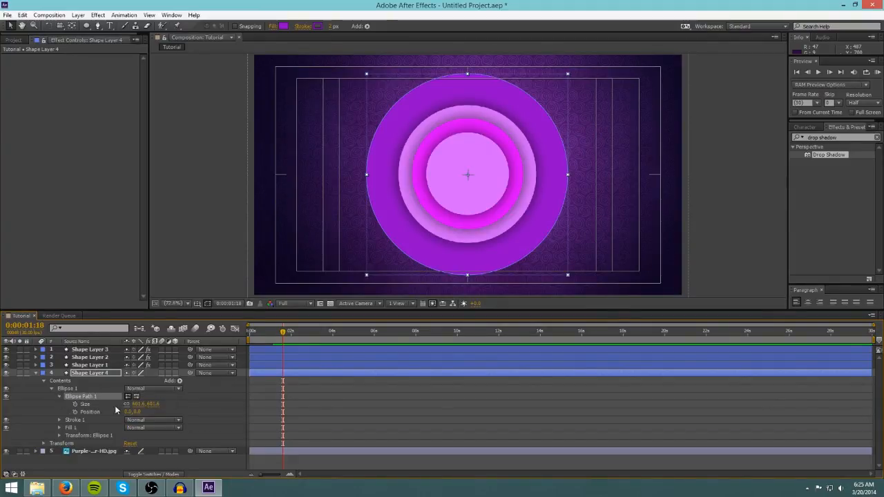
click(86, 404)
drag(138, 405, 53, 411)
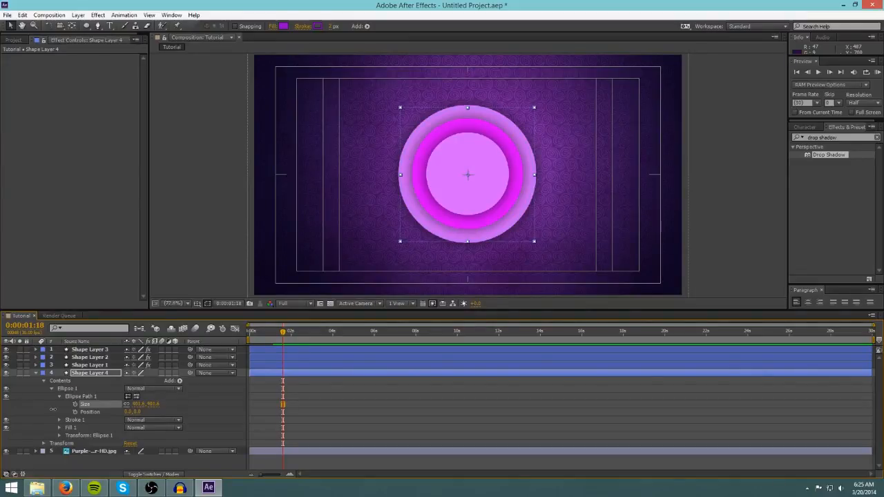
click(206, 230)
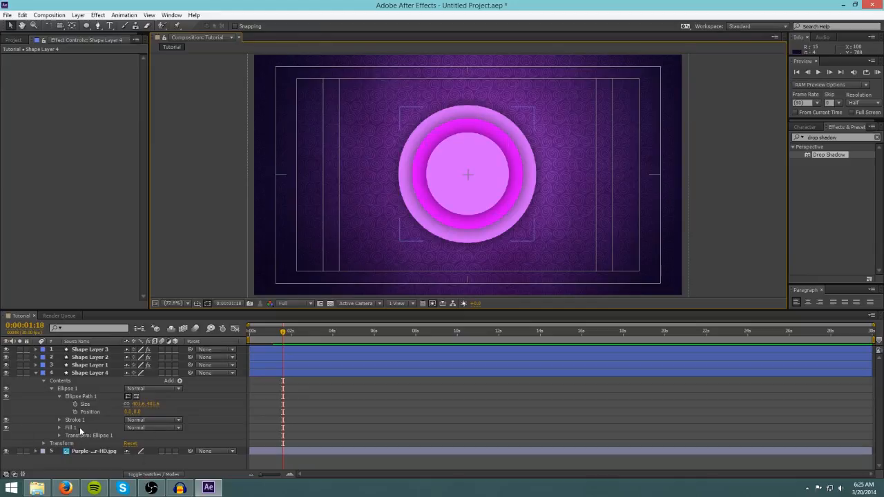
Keyframe the stroke width at 0:00:01:06 and animate it up to 233 at 0:00:01:20.
drag(283, 334, 251, 334)
drag(250, 333, 276, 331)
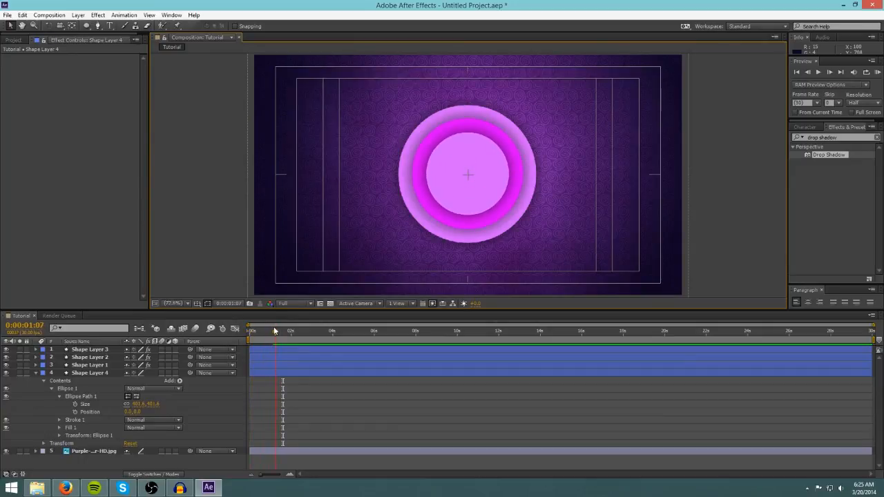
click(60, 396)
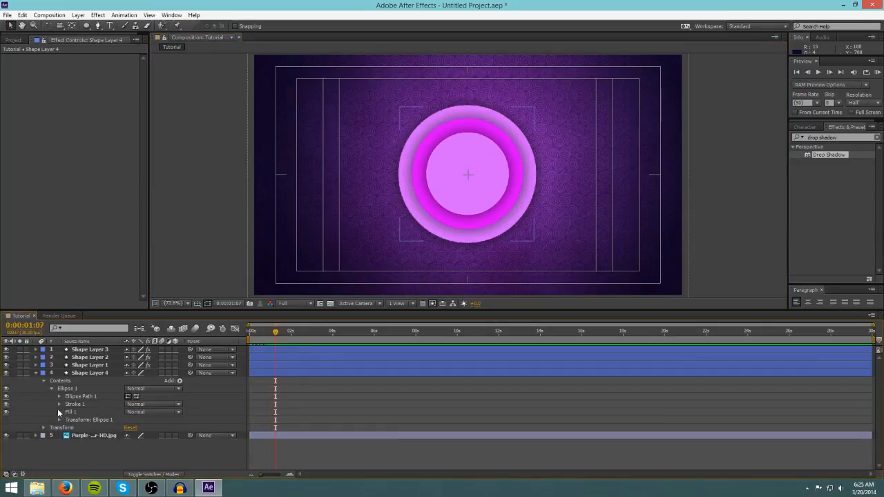
click(59, 404)
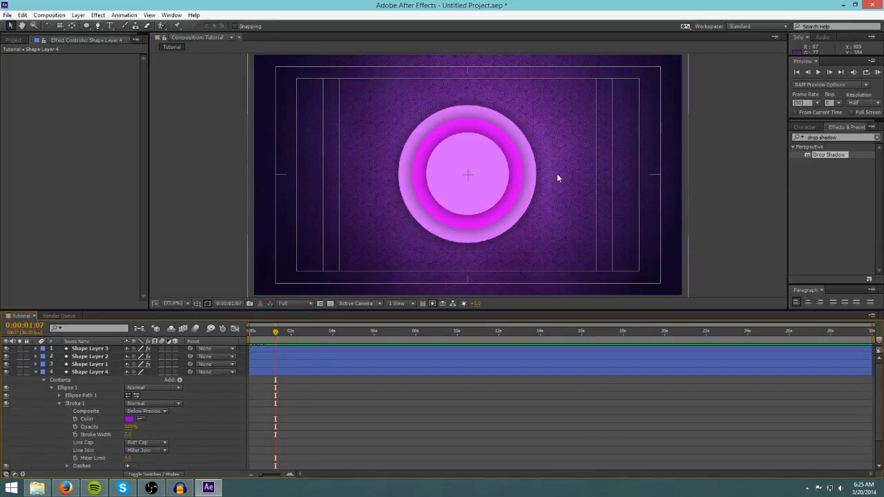
scroll(194, 426, down, 1)
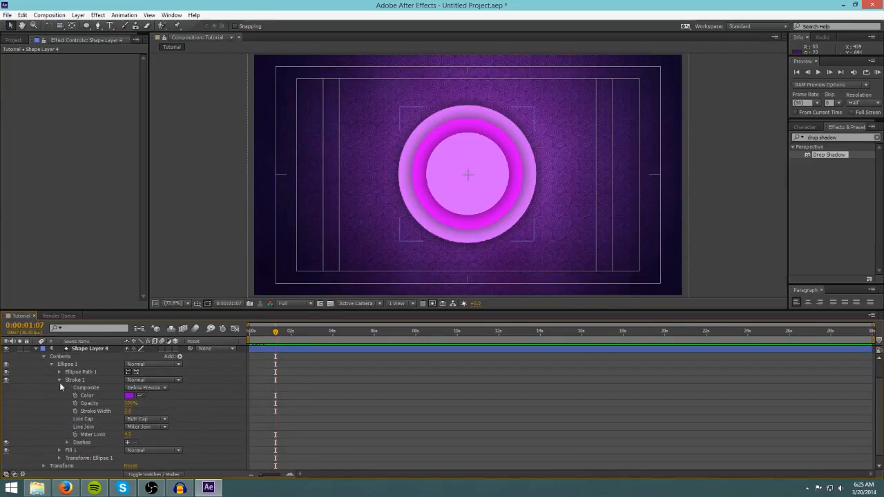
click(95, 411)
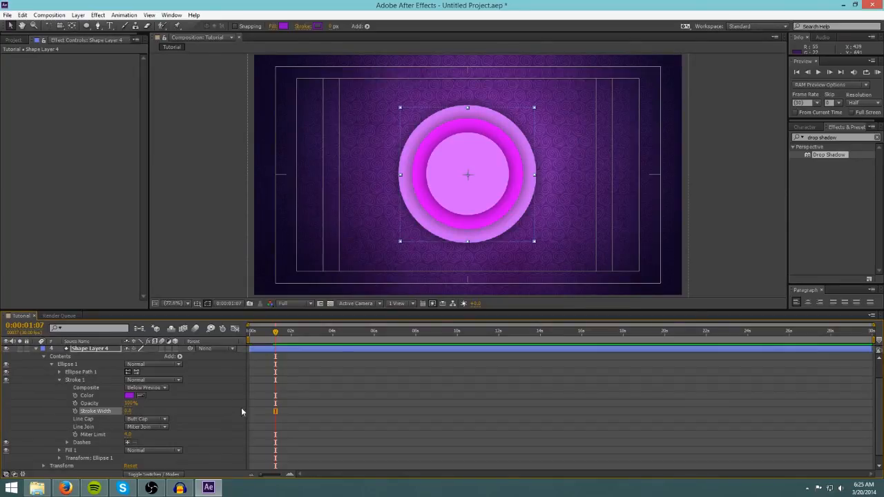
mouse_move(277, 334)
mouse_down()
mouse_move(255, 333)
mouse_move(275, 333)
mouse_up()
click(75, 411)
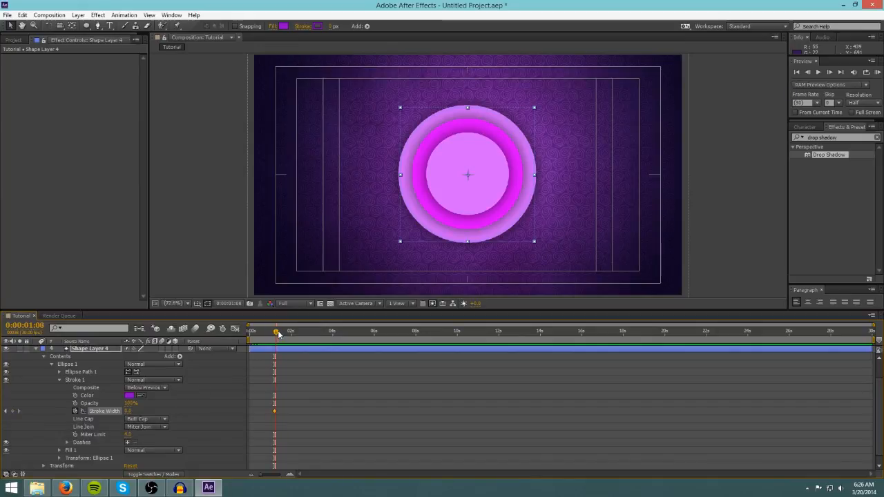
drag(274, 332, 284, 332)
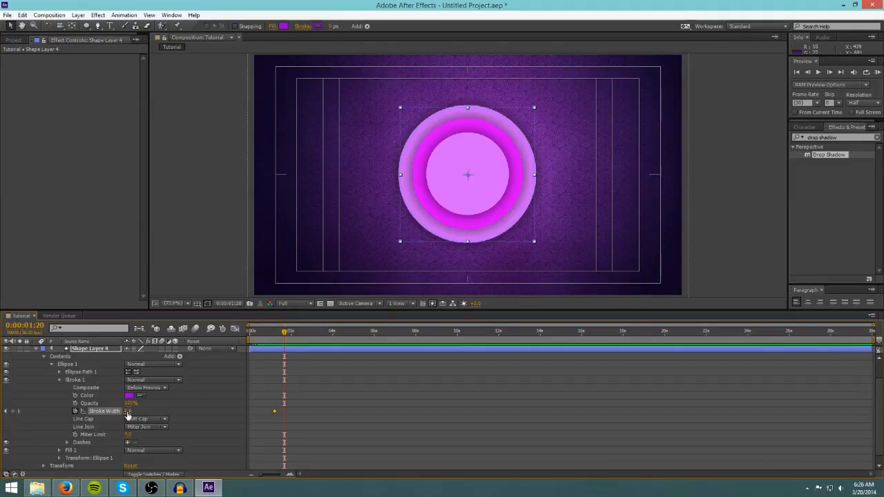
mouse_move(133, 411)
mouse_down()
mouse_move(229, 407)
mouse_move(220, 407)
mouse_up()
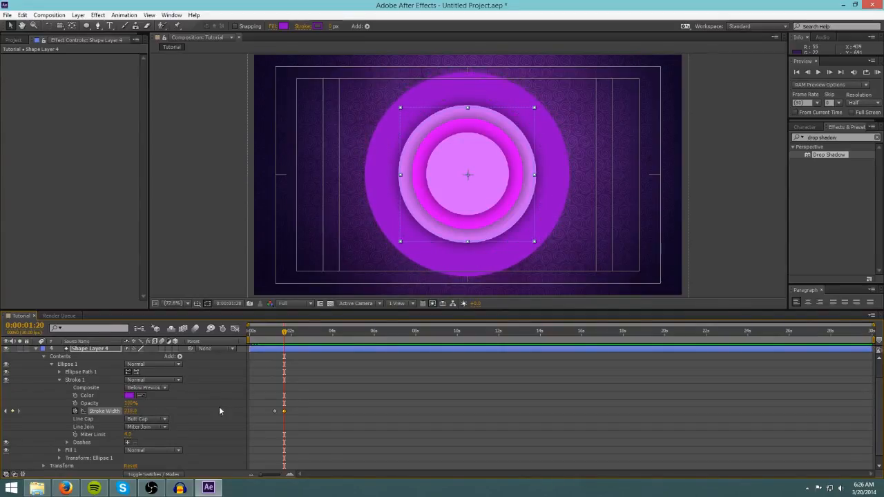
Preview the growing stroke animation from the start of the timeline.
click(702, 156)
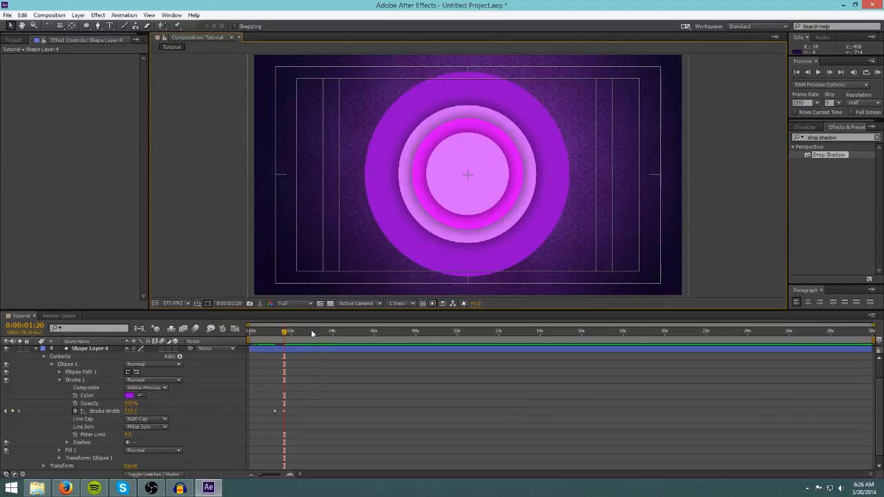
drag(284, 335, 262, 334)
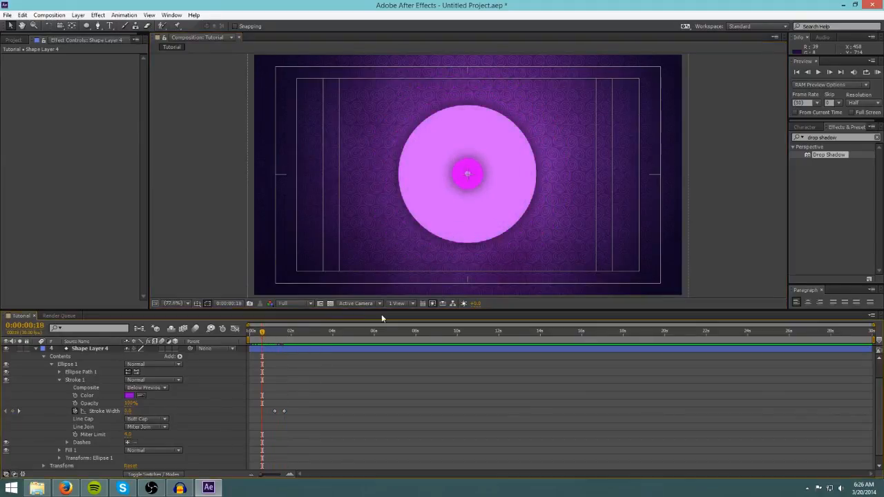
key(space)
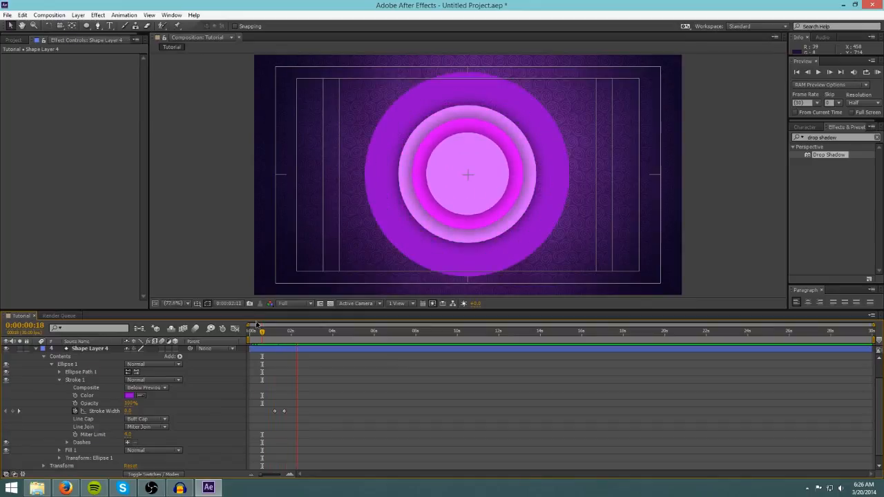
key(space)
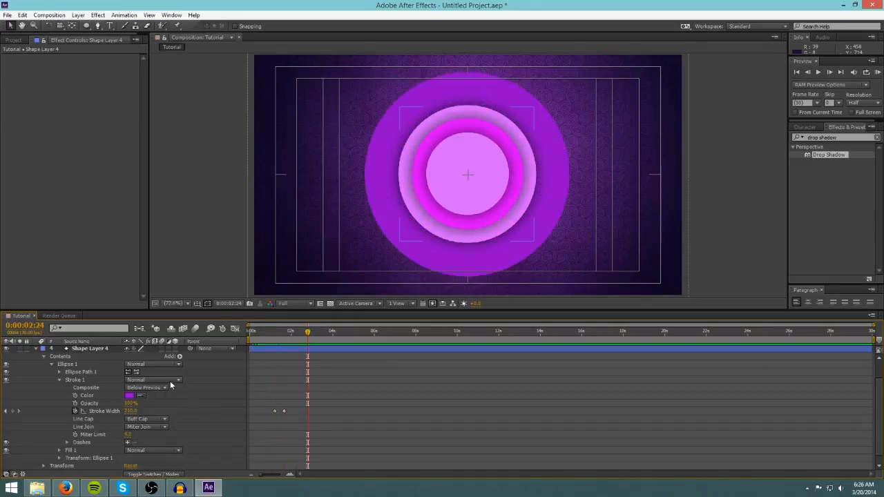
Add a dash to the stroke of Shape Layer 4's ellipse.
scroll(178, 405, down, 1)
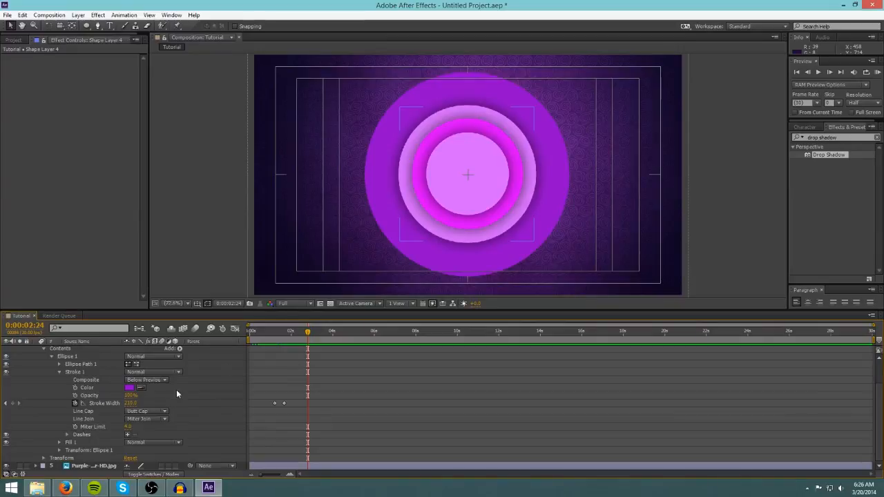
scroll(62, 394, up, 4)
scroll(83, 423, down, 4)
click(59, 373)
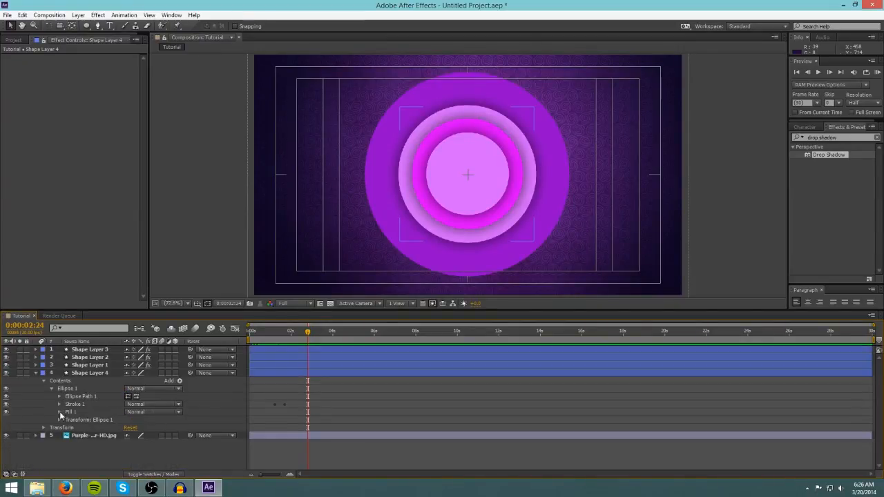
click(60, 404)
scroll(117, 452, down, 1)
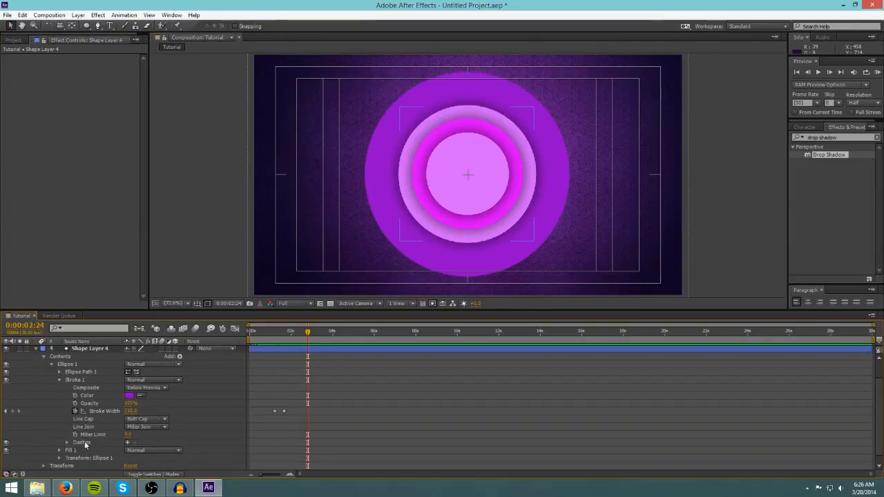
click(86, 442)
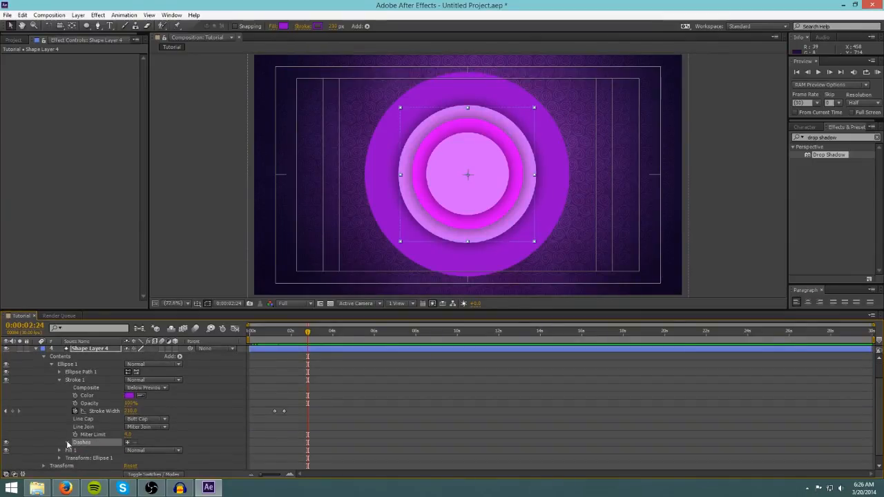
click(127, 443)
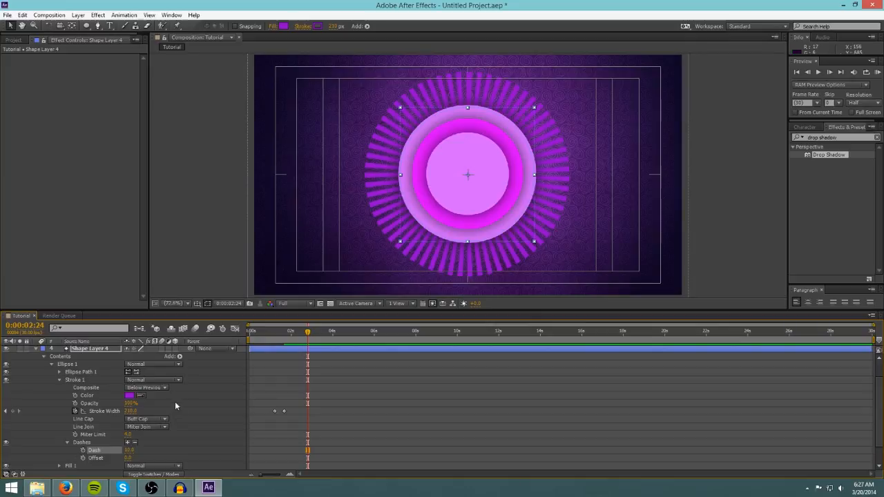
Adjust the stroke's dash length to widen the burst segments around the circles.
scroll(190, 415, down, 1)
click(129, 426)
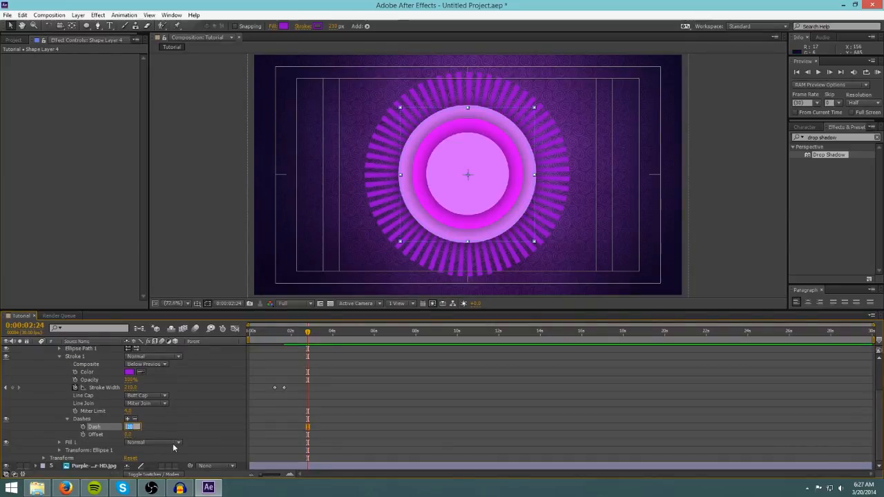
click(83, 420)
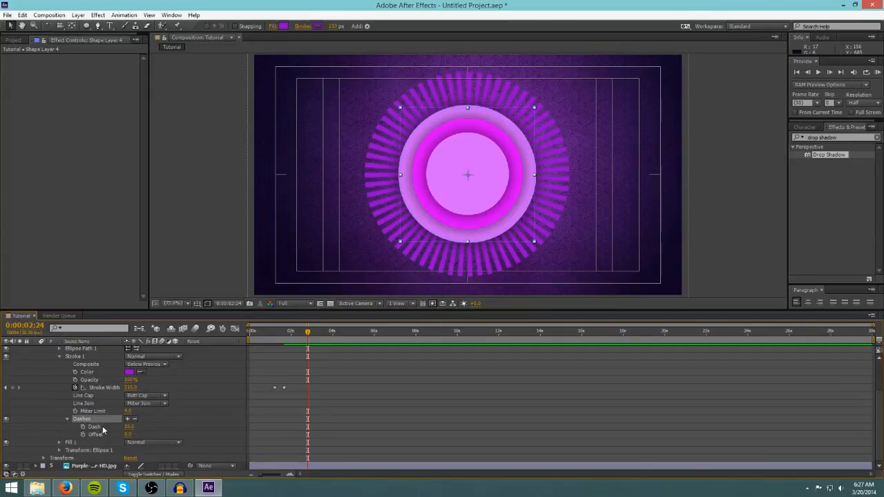
click(100, 427)
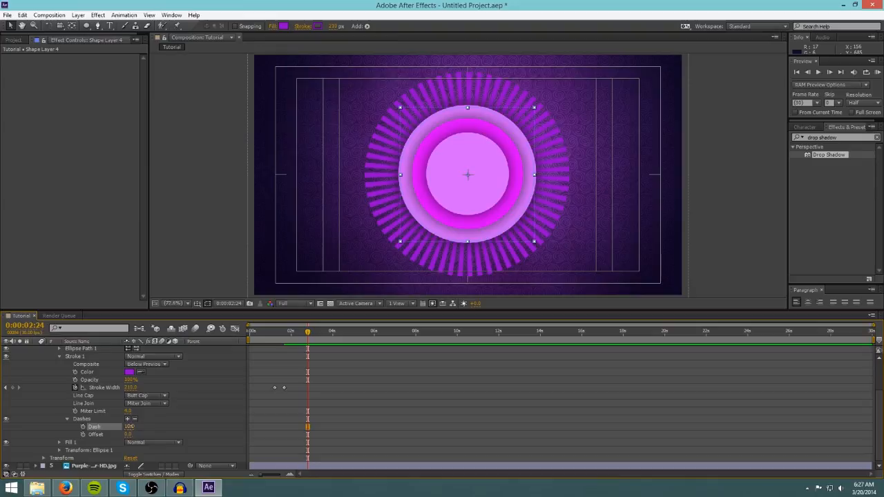
click(130, 427)
key(Return)
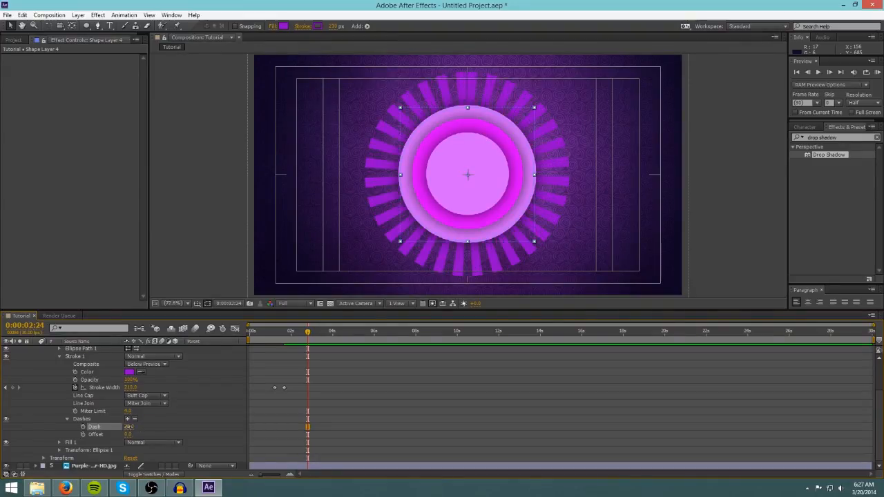
click(130, 427)
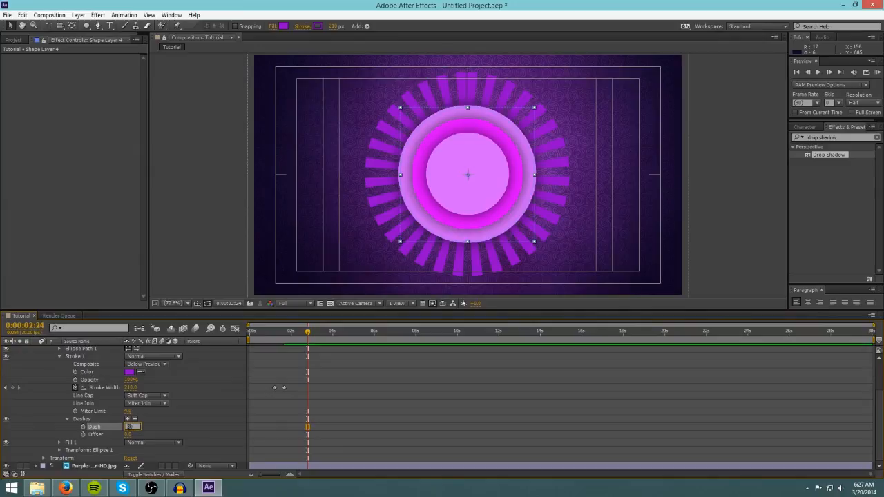
key(Return)
click(703, 163)
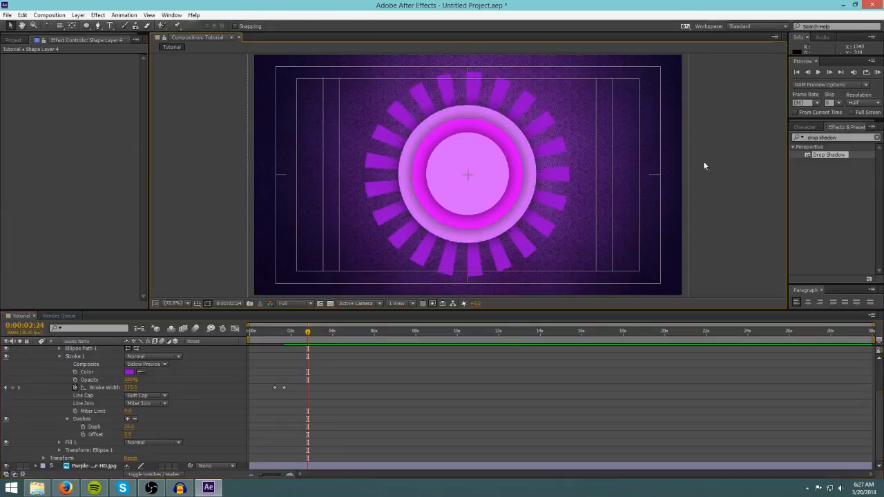
drag(129, 427, 132, 426)
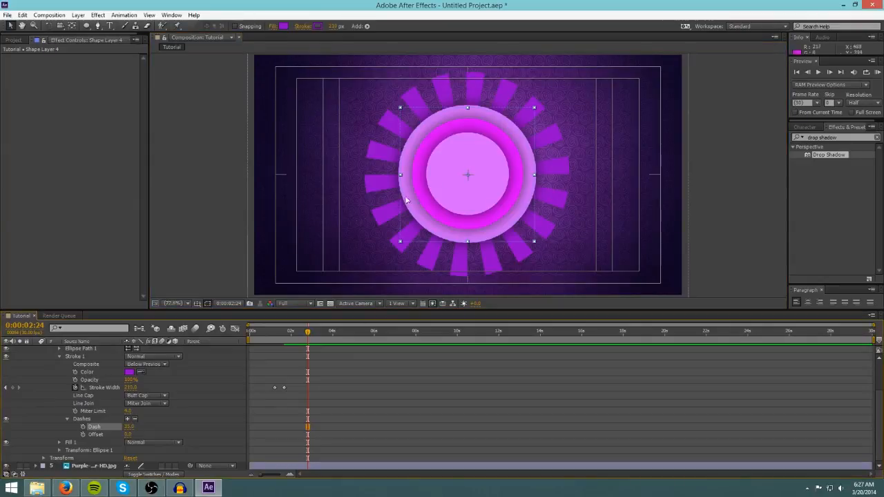
click(130, 427)
text(30)
key(Return)
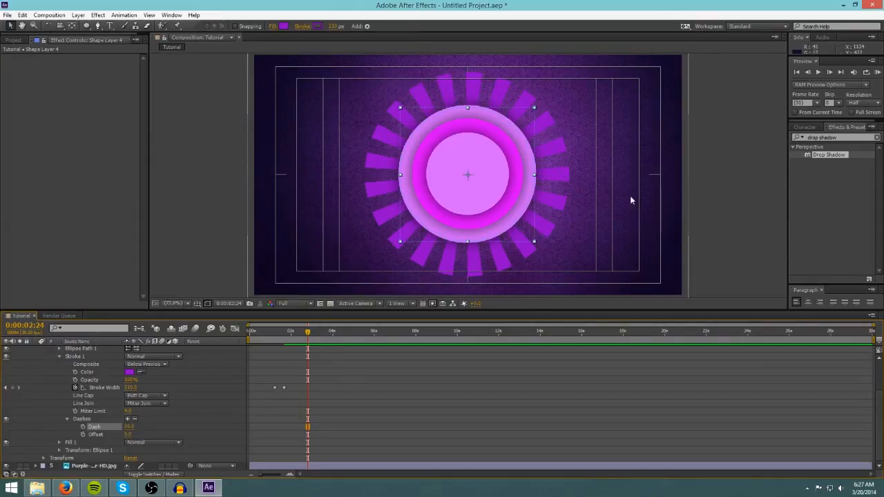
click(709, 165)
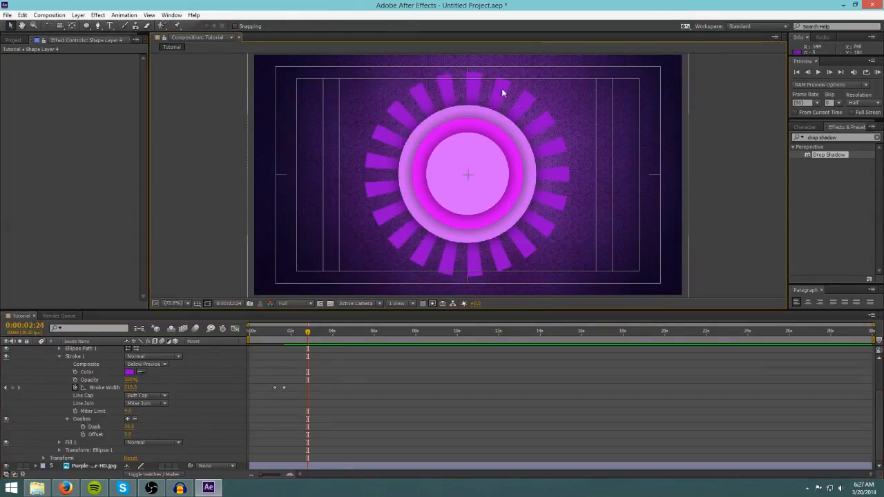
Preview the dashed stroke burst animation from the start of the timeline.
click(404, 129)
scroll(203, 425, up, 2)
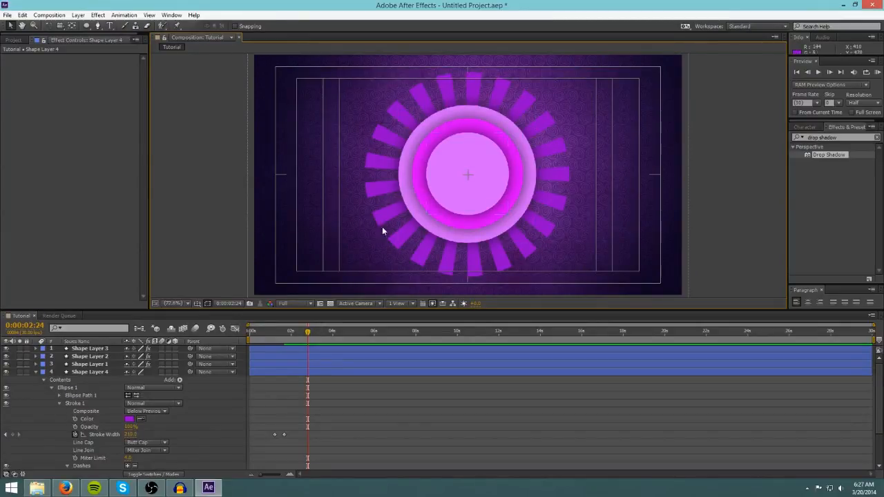
drag(307, 335, 250, 335)
key(space)
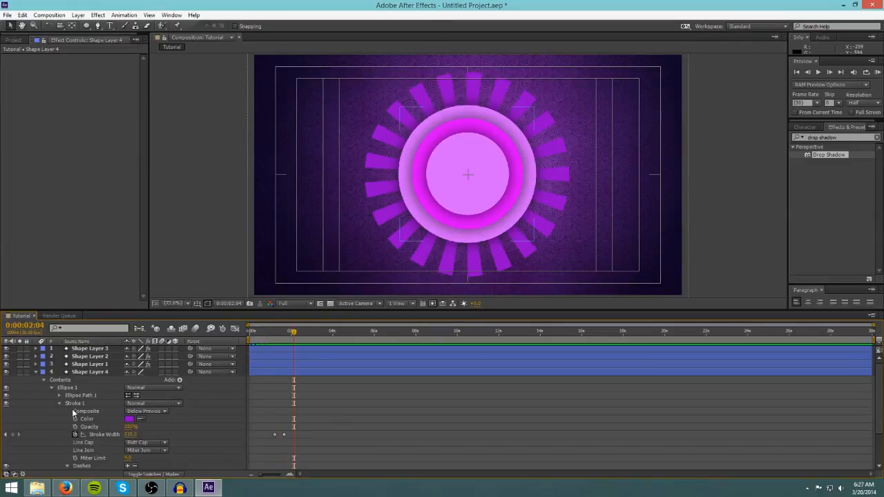
scroll(73, 413, down, 3)
scroll(58, 377, up, 1)
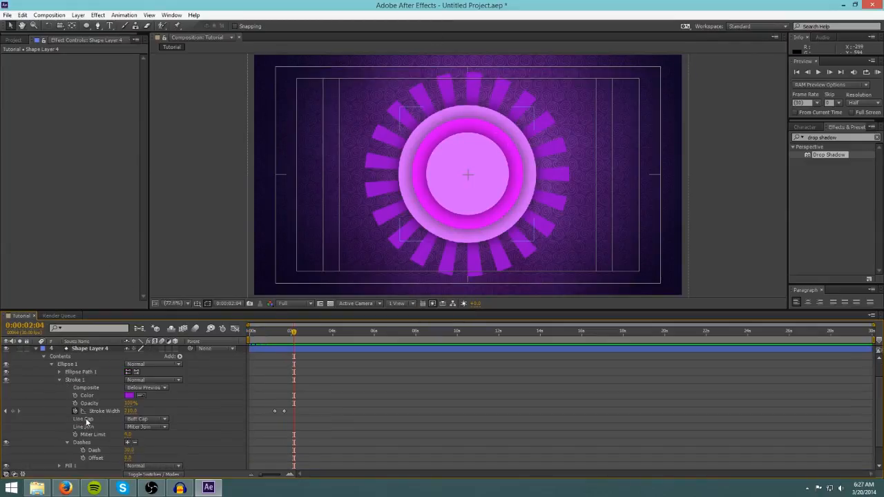
Keyframe Shape Layer 4's rotation at 0:00:01:05 and increase the rotation at 0:00:04:00.
click(59, 380)
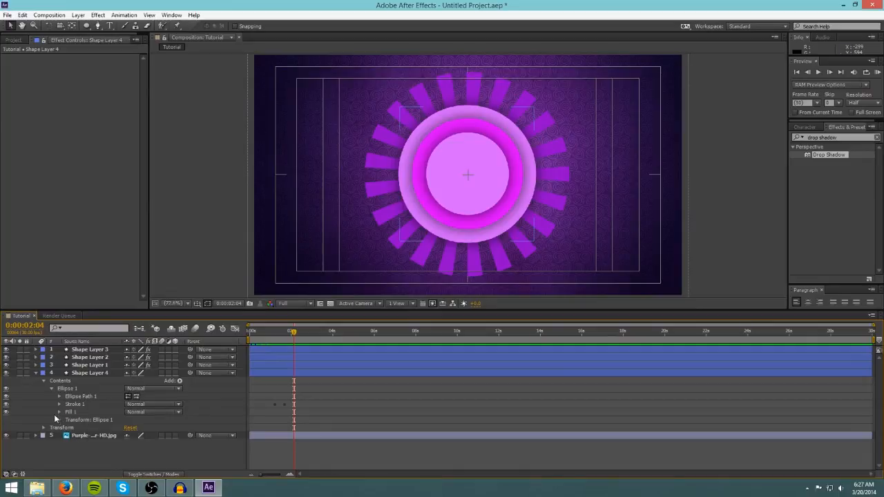
click(43, 381)
click(85, 374)
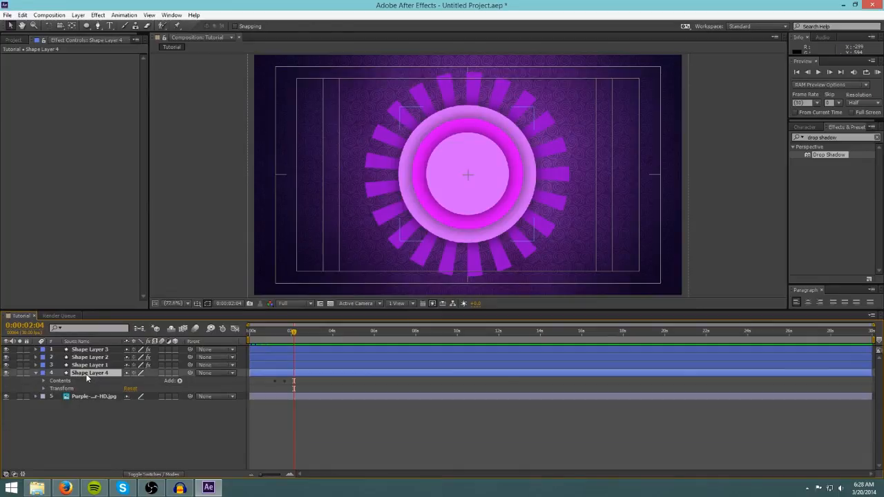
click(43, 381)
click(43, 381)
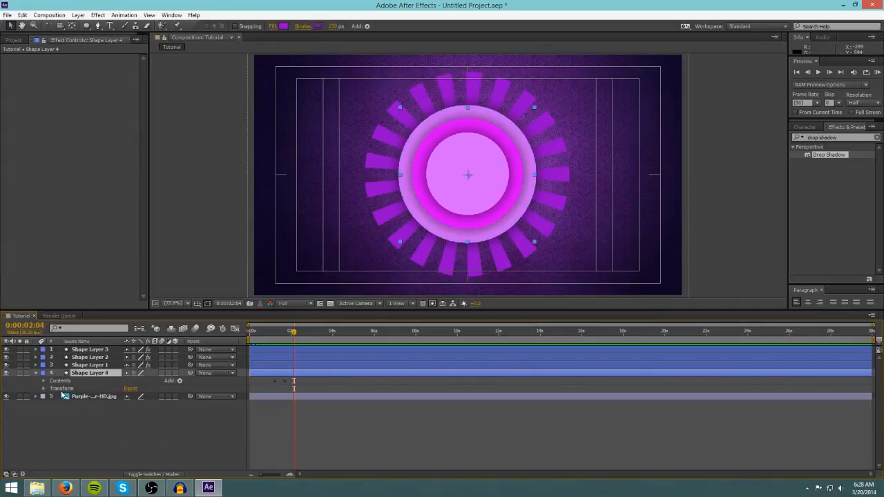
click(43, 389)
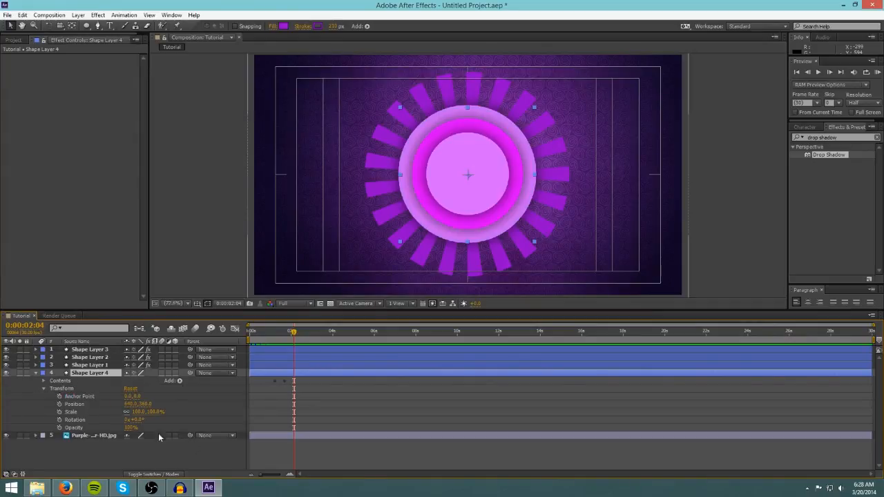
drag(293, 333, 275, 339)
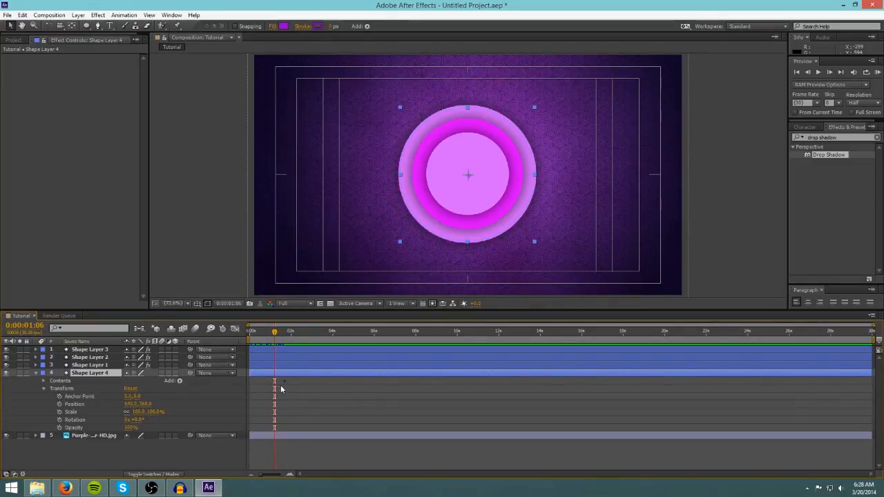
click(280, 385)
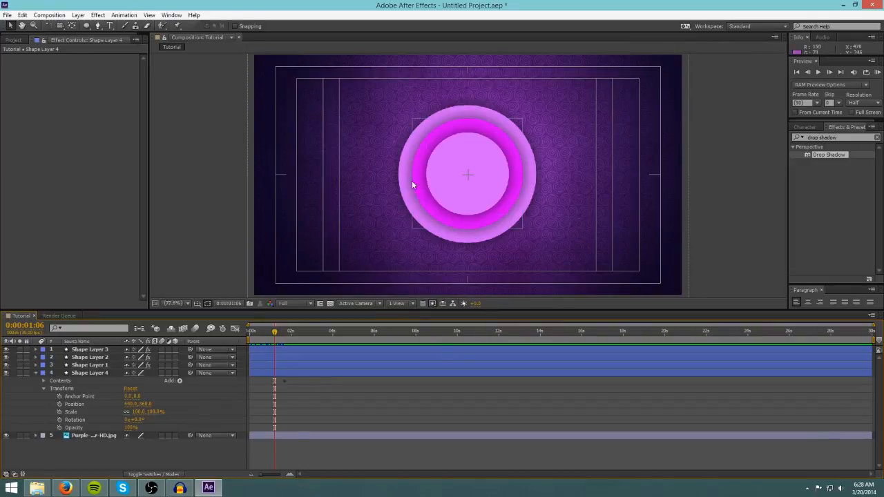
mouse_move(275, 334)
mouse_down()
mouse_move(283, 335)
mouse_move(274, 331)
mouse_up()
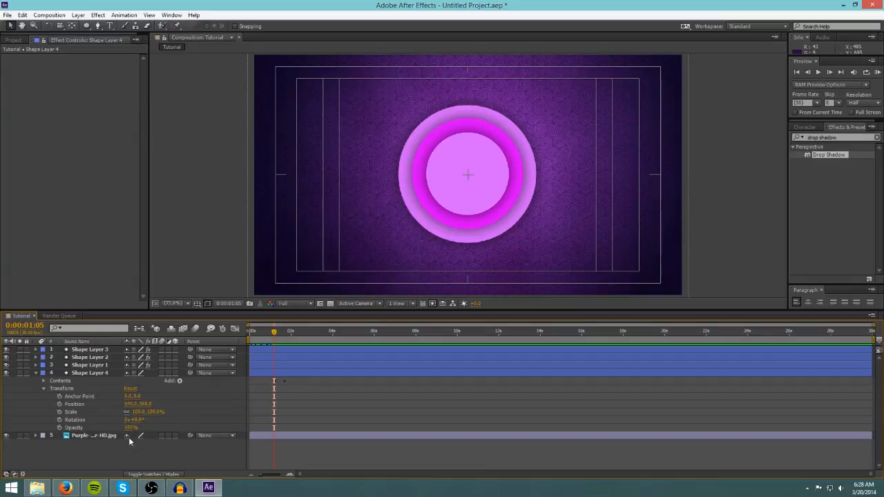
click(59, 421)
drag(275, 333, 333, 334)
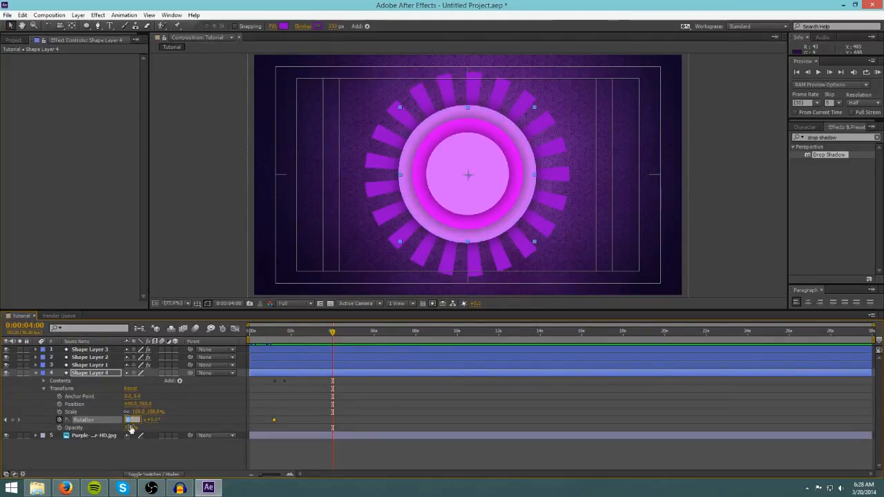
click(127, 421)
key(Return)
Preview the rotating dashed burst from the start of the timeline.
drag(332, 335, 242, 341)
key(space)
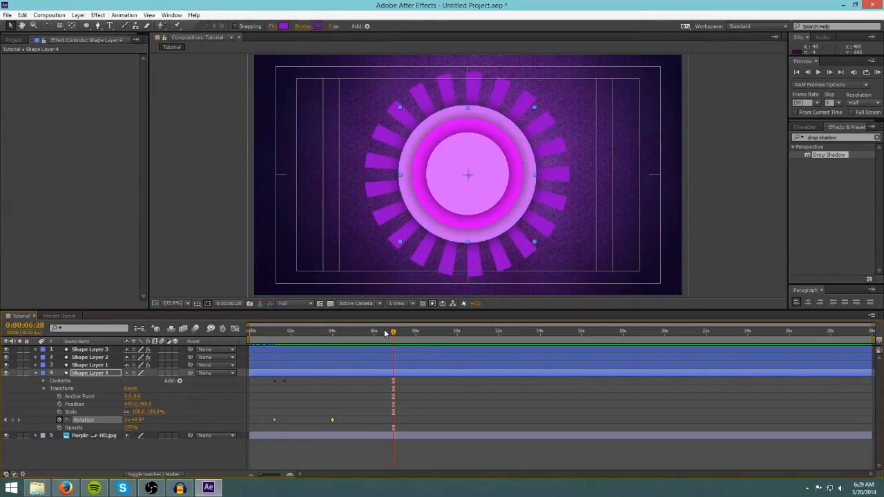
drag(396, 336, 253, 331)
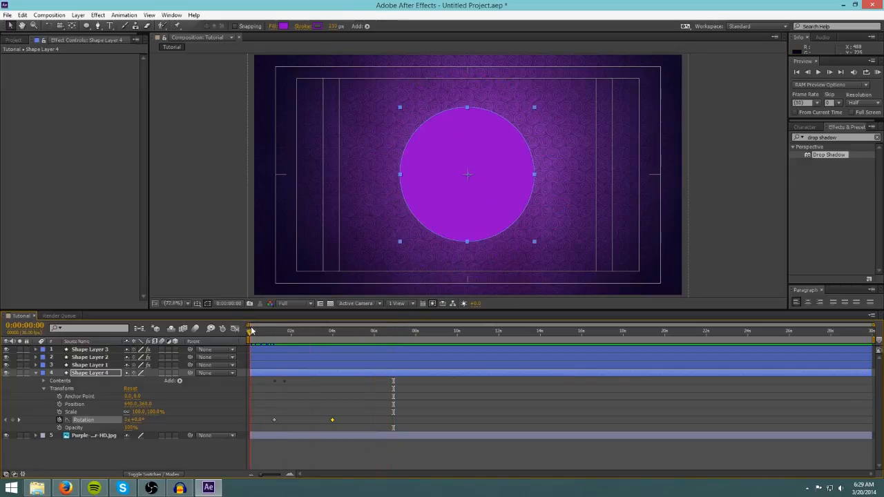
click(749, 212)
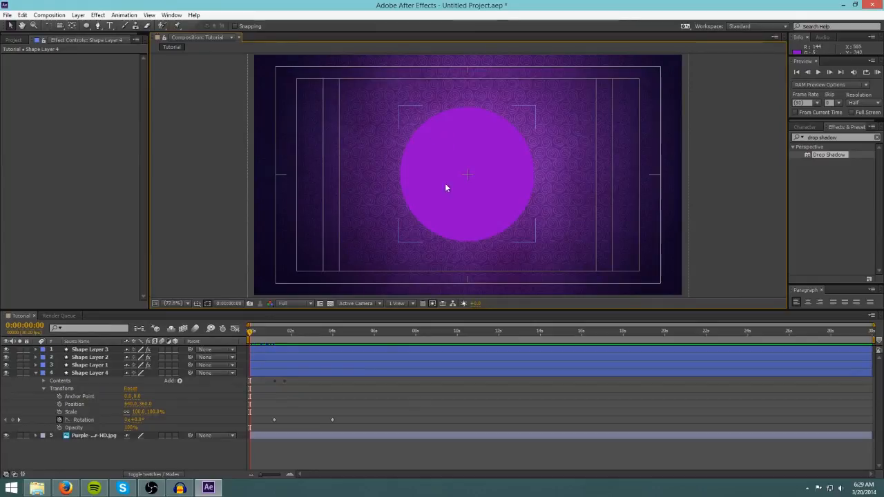
mouse_move(252, 333)
mouse_down()
mouse_move(300, 337)
mouse_move(242, 340)
mouse_move(321, 325)
mouse_move(246, 330)
mouse_up()
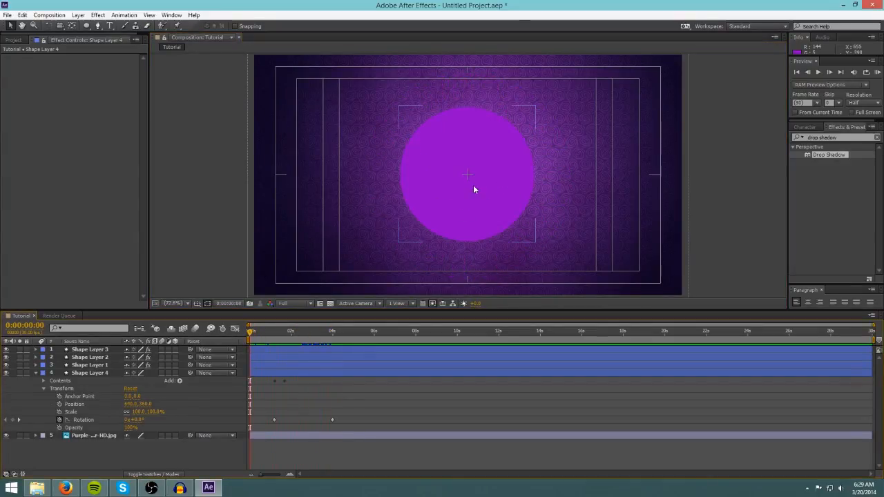
Show Shape Layer 4's opacity and keyframe it at 0% at 0:00:00:13.
click(37, 374)
click(90, 373)
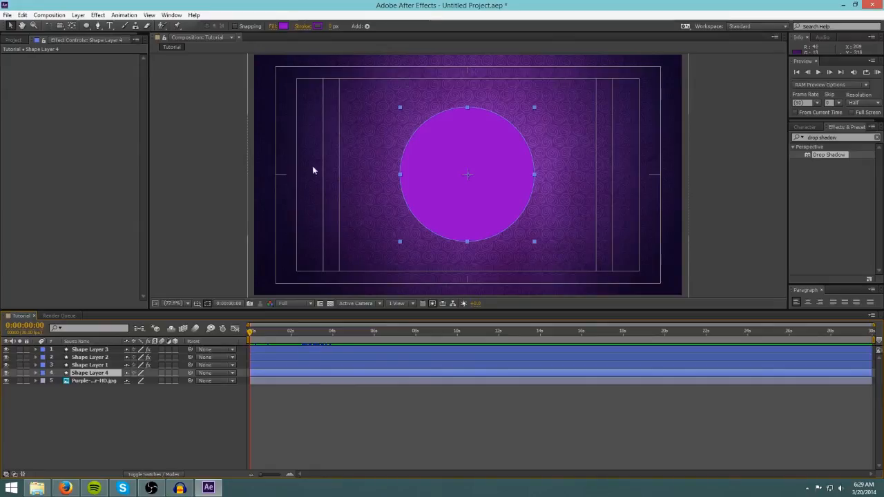
key(t)
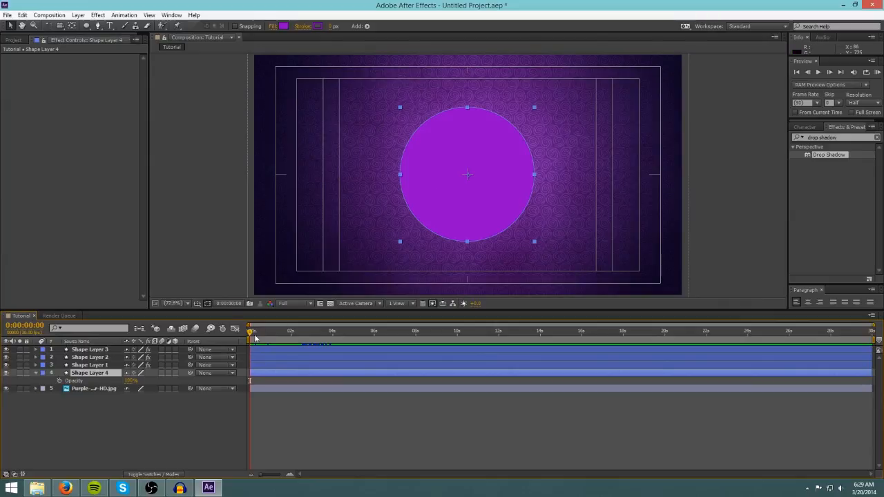
drag(250, 333, 259, 335)
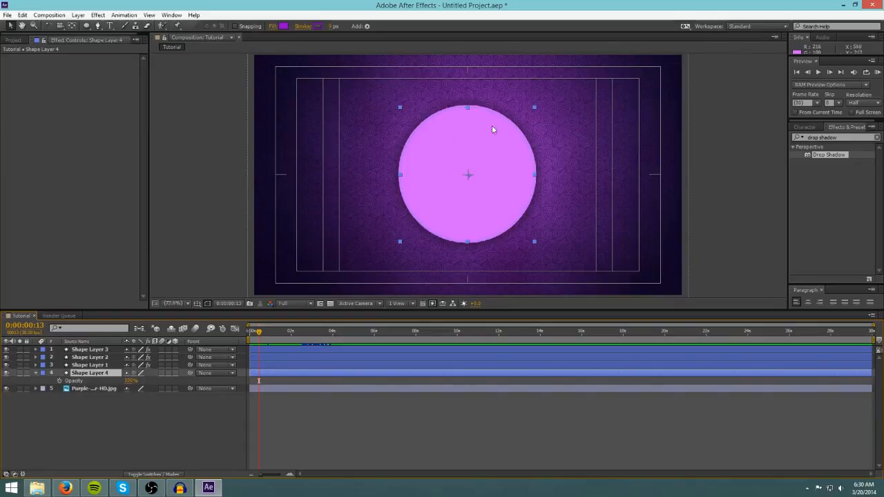
click(130, 381)
text(0)
key(Return)
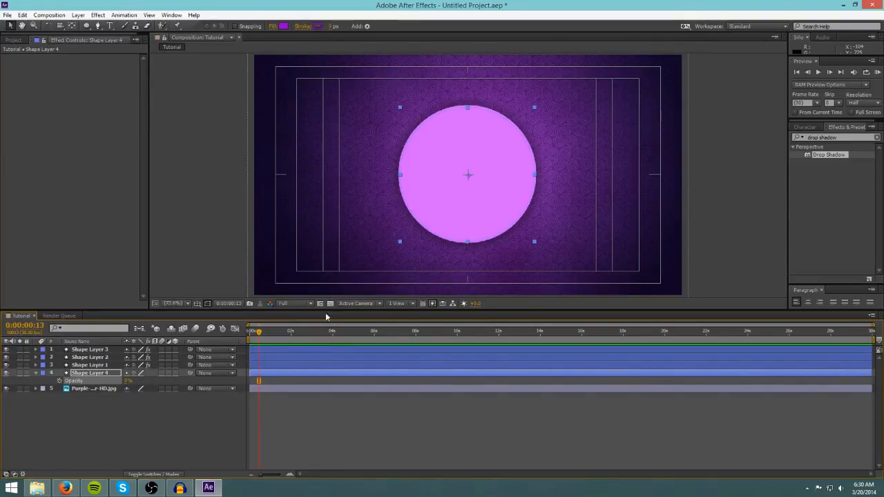
click(61, 381)
Add a second opacity keyframe for Shape Layer 4 at 0:00:00:29.
drag(259, 334, 273, 316)
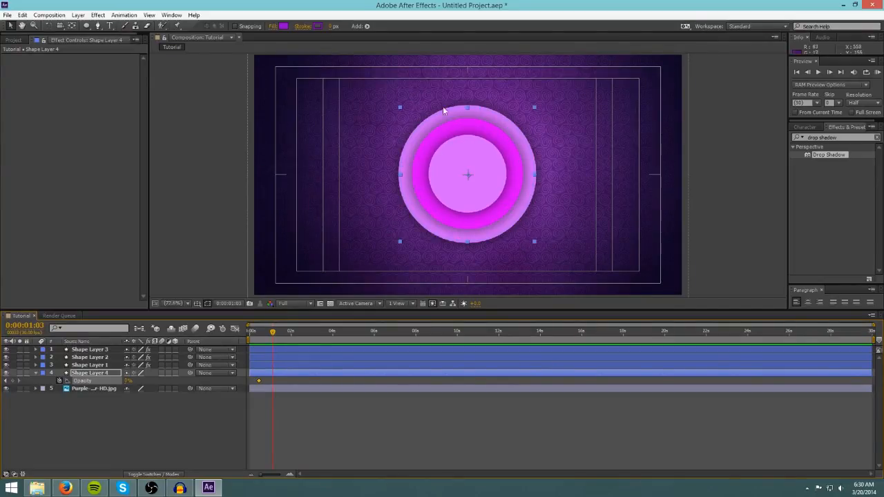
drag(272, 331, 273, 332)
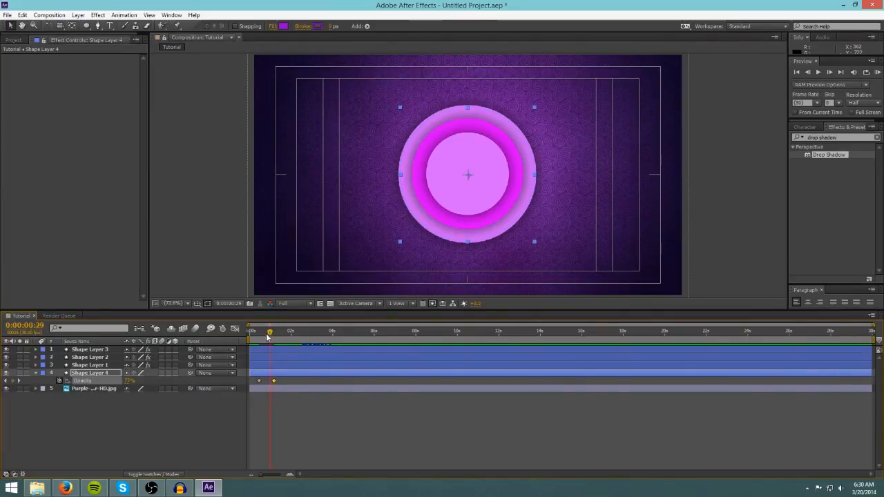
drag(273, 331, 226, 332)
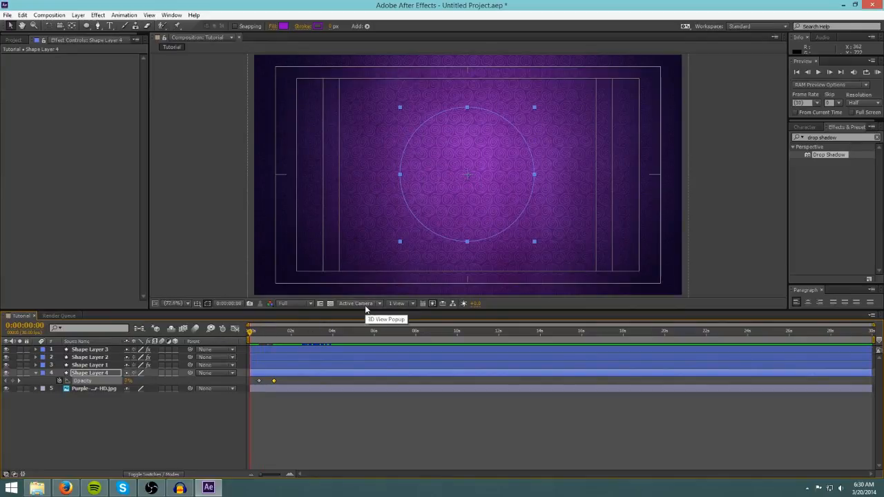
Preview the fading dashed burst by playing and scrubbing the timeline from the start to 0:00:04:00.
key(space)
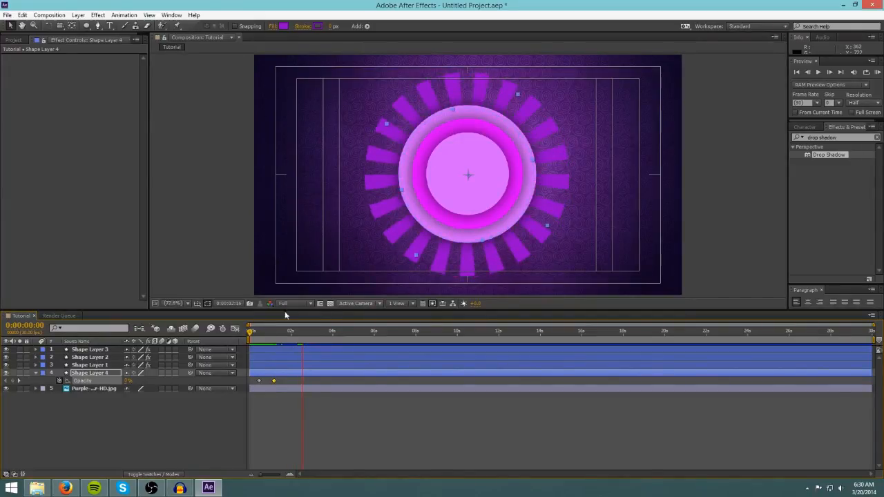
key(space)
drag(302, 333, 243, 325)
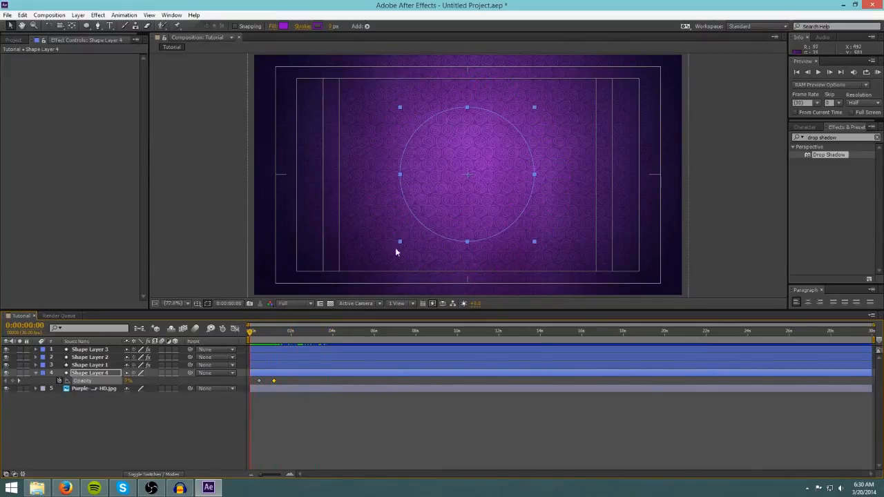
drag(247, 332, 322, 329)
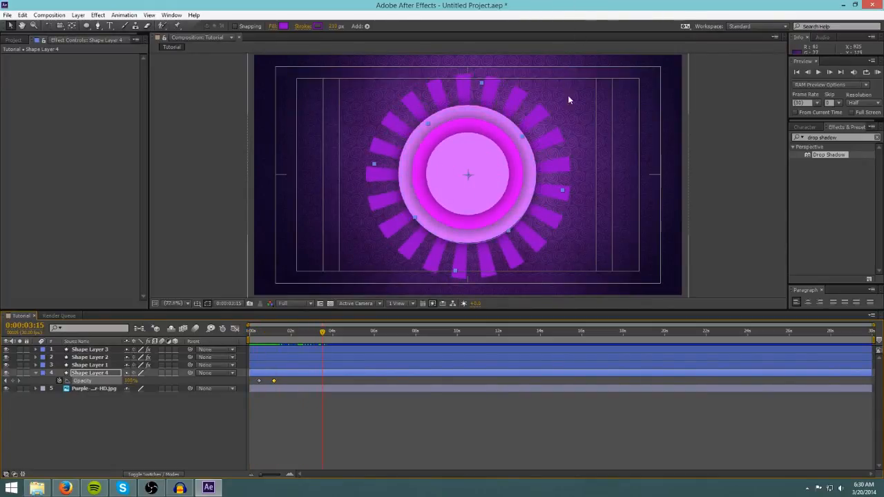
mouse_move(321, 328)
mouse_down()
mouse_move(311, 330)
mouse_move(332, 332)
mouse_up()
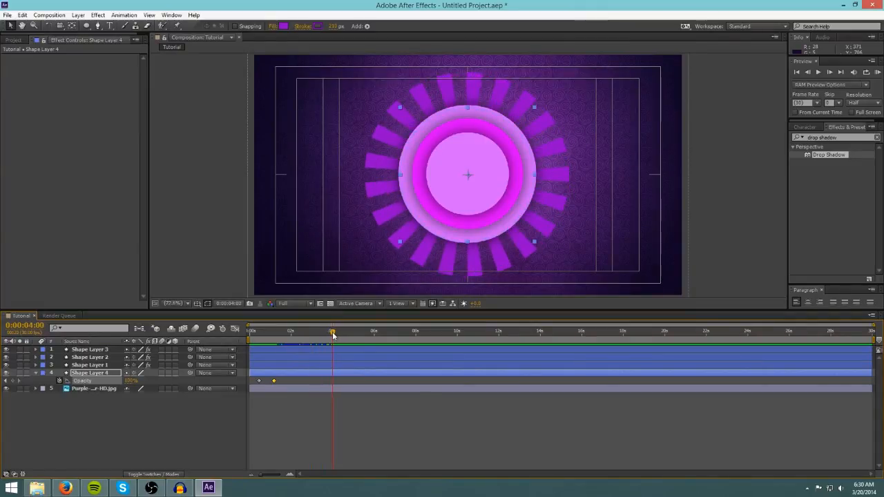
Open Shape Layer 4's Ellipse 1 Stroke 1 properties and add stroke width keyframes at 0:00:04:00 and about 0:00:04:14.
click(36, 373)
click(35, 373)
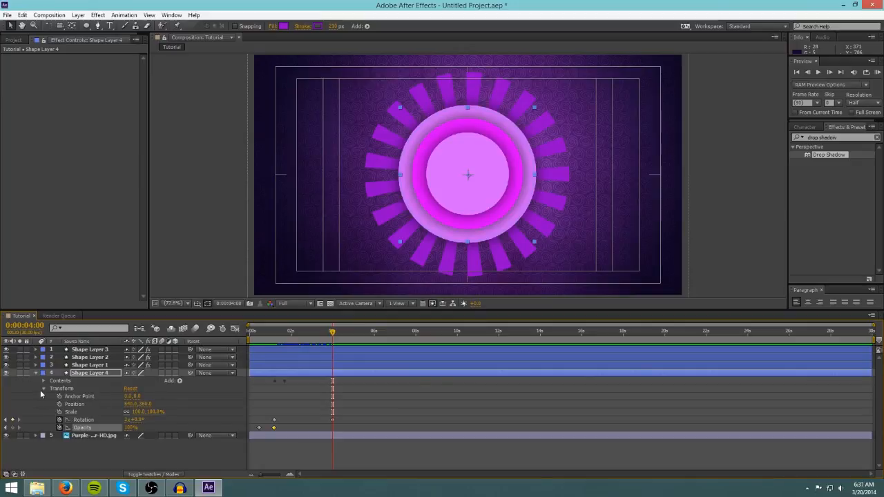
click(43, 389)
click(43, 382)
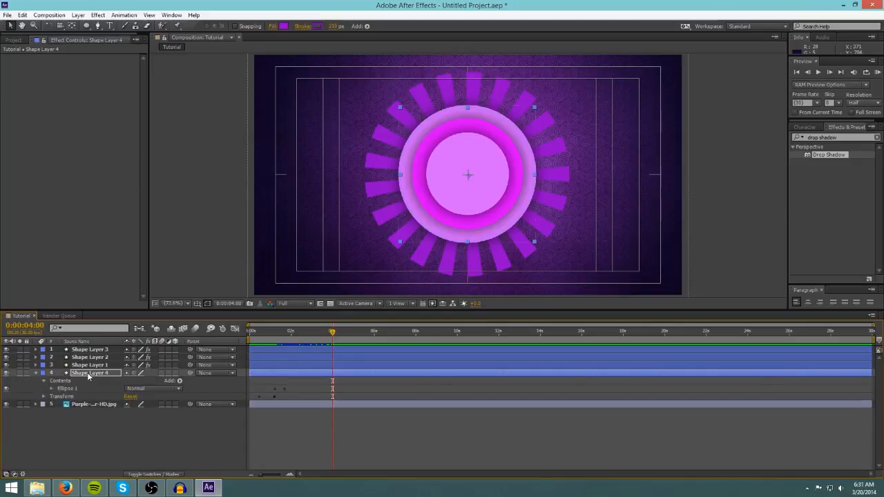
click(51, 389)
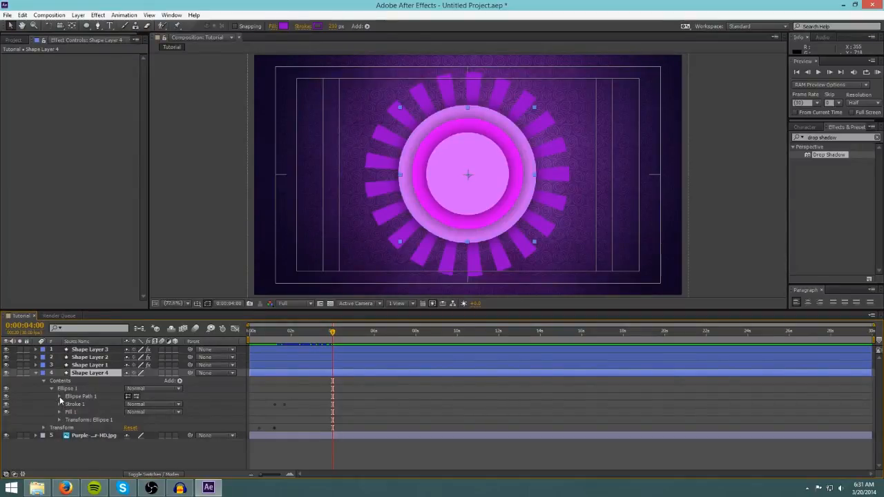
click(60, 396)
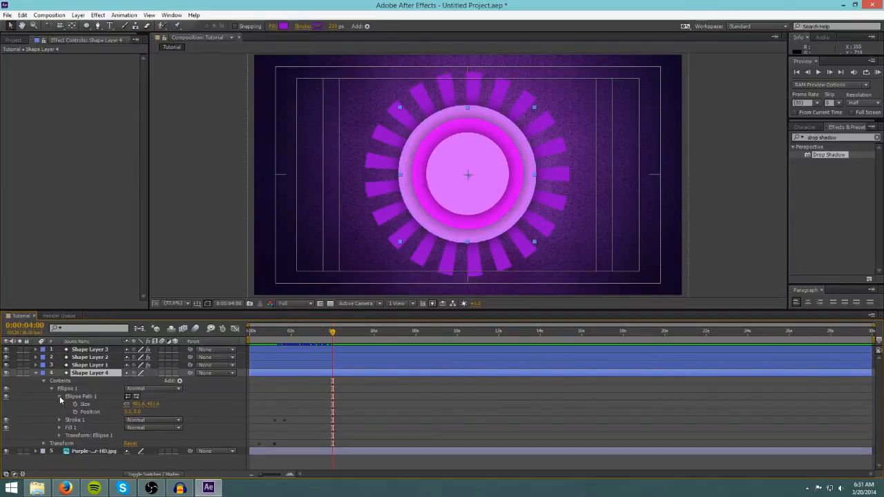
click(59, 396)
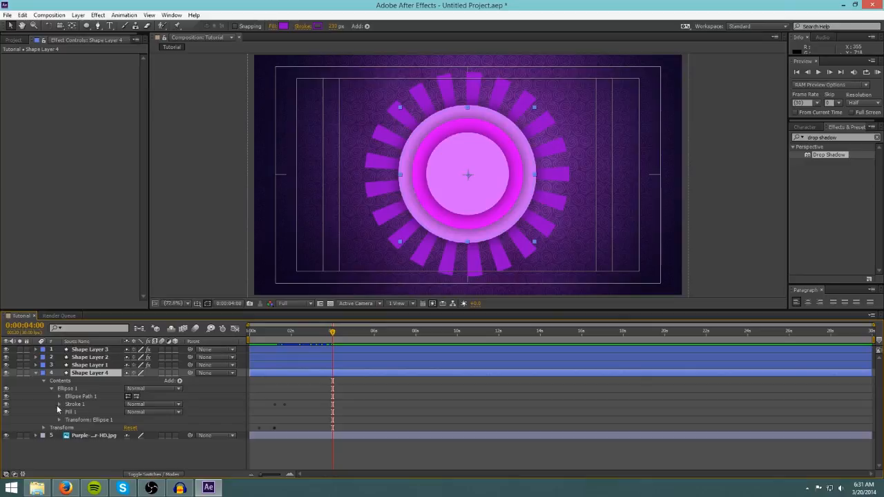
click(59, 405)
scroll(97, 450, down, 2)
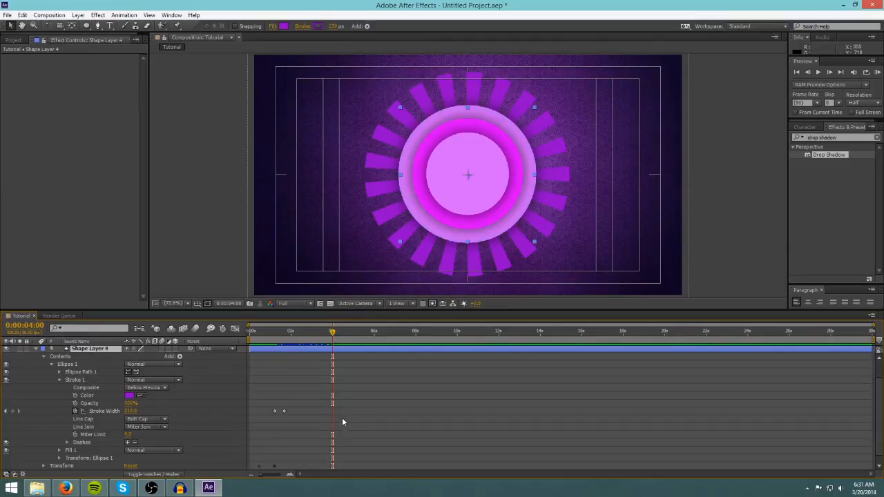
click(283, 412)
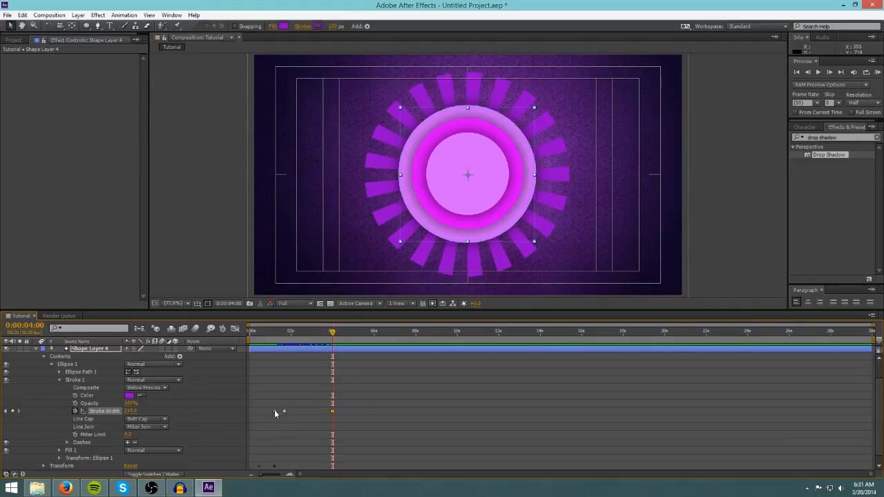
drag(333, 333, 342, 332)
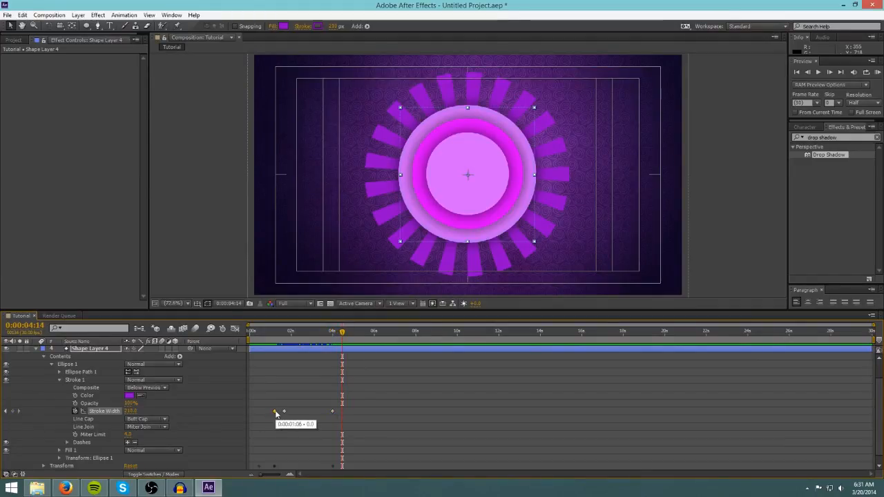
key(ctrl+v)
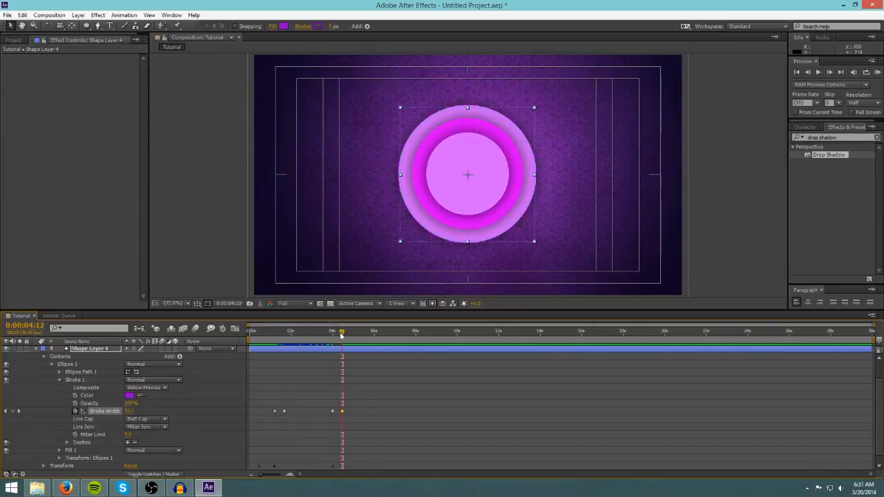
Preview the burst's stroke width animation from the start of the timeline.
drag(342, 332, 247, 348)
key(space)
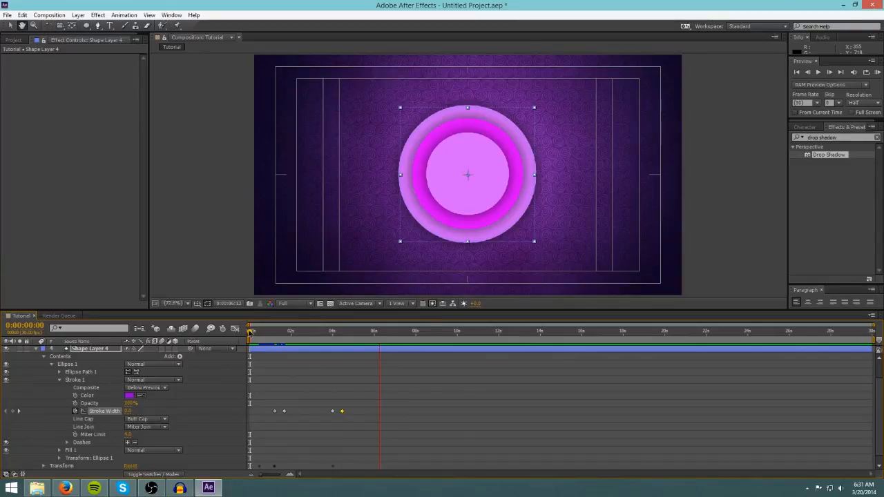
drag(366, 332, 339, 331)
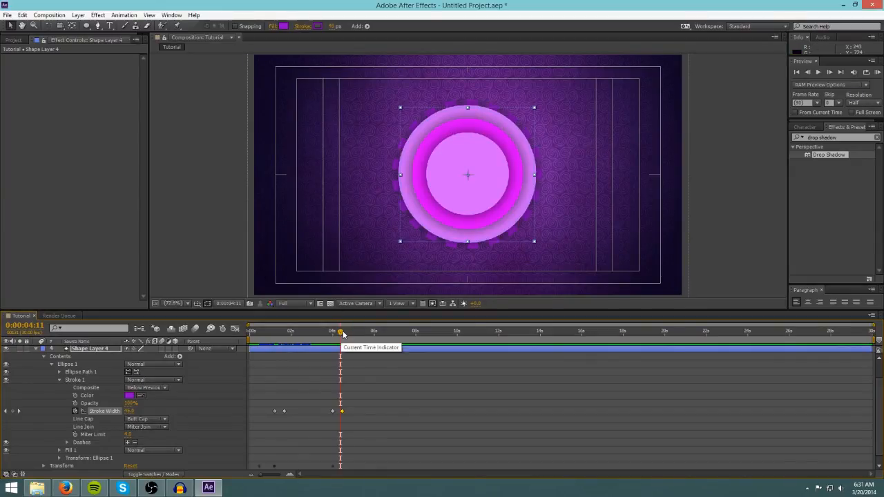
drag(343, 335, 246, 326)
key(space)
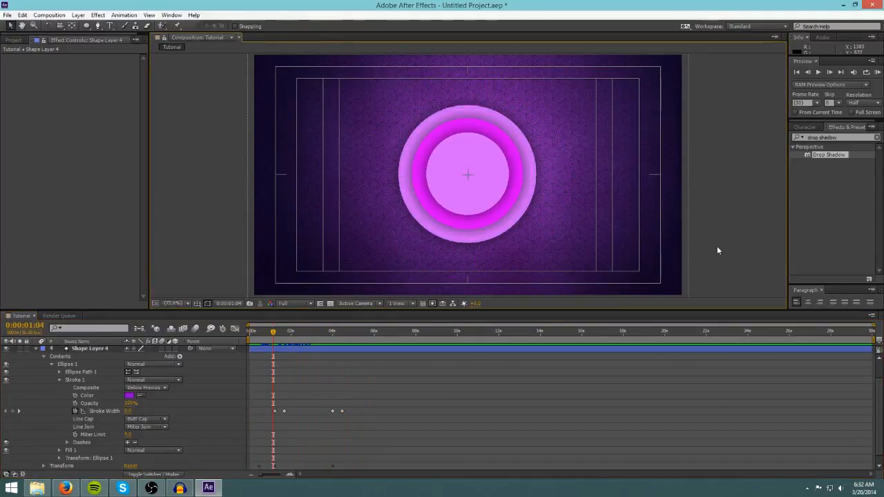
drag(273, 335, 251, 335)
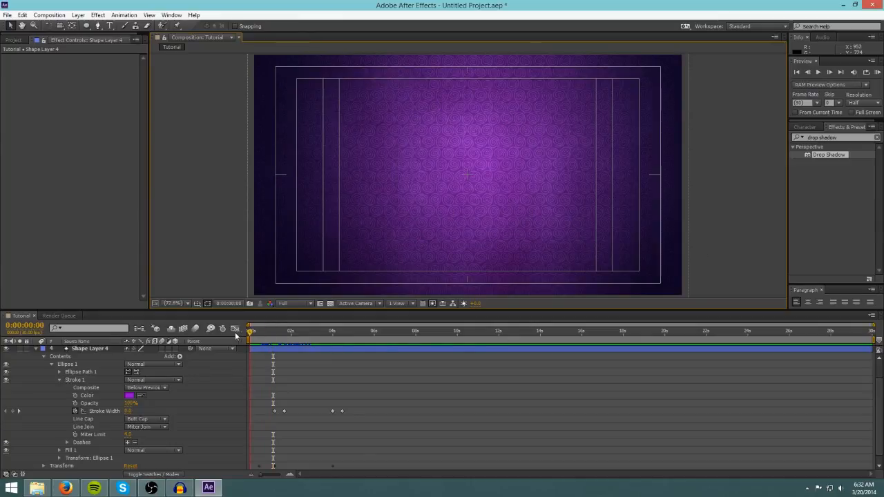
key(space)
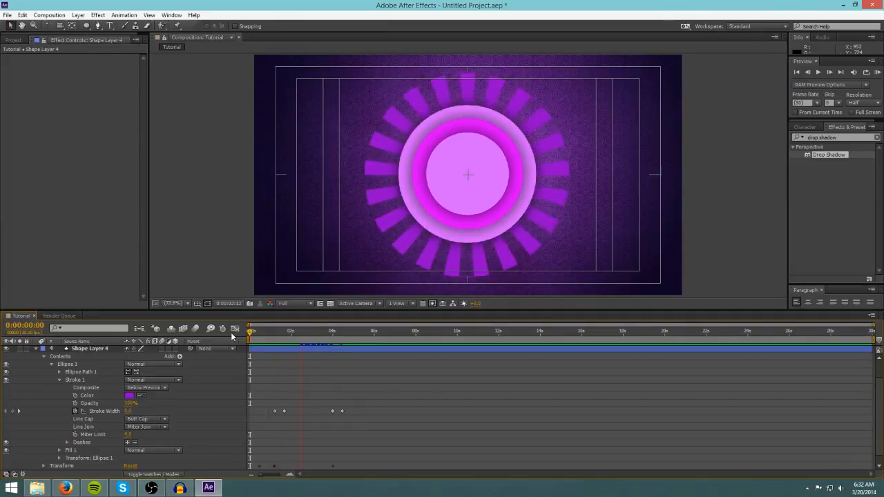
key(space)
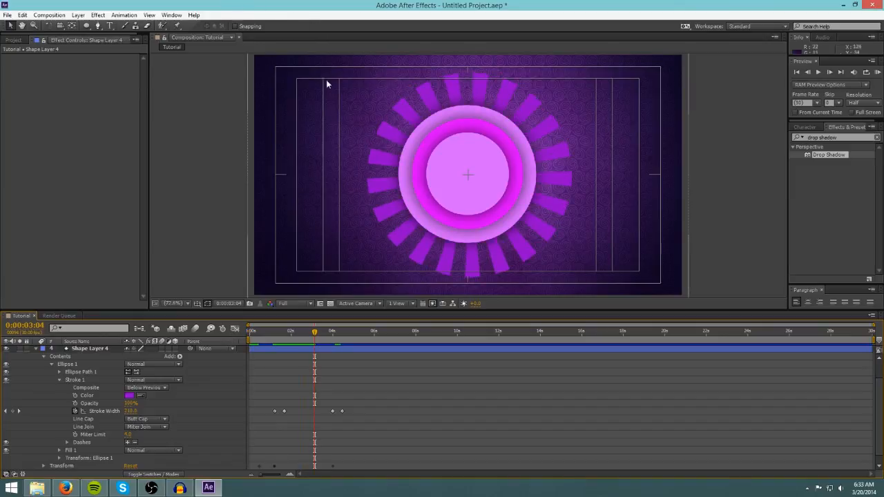
Restore the After Effects window and snap it to the right half of the screen.
drag(359, 6, 420, 1)
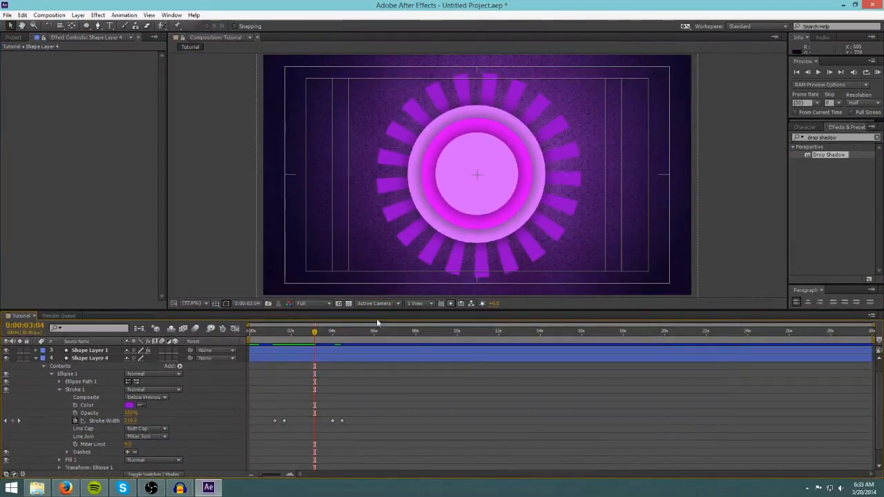
mouse_move(315, 334)
mouse_down()
mouse_move(339, 335)
mouse_move(270, 334)
mouse_move(311, 335)
mouse_up()
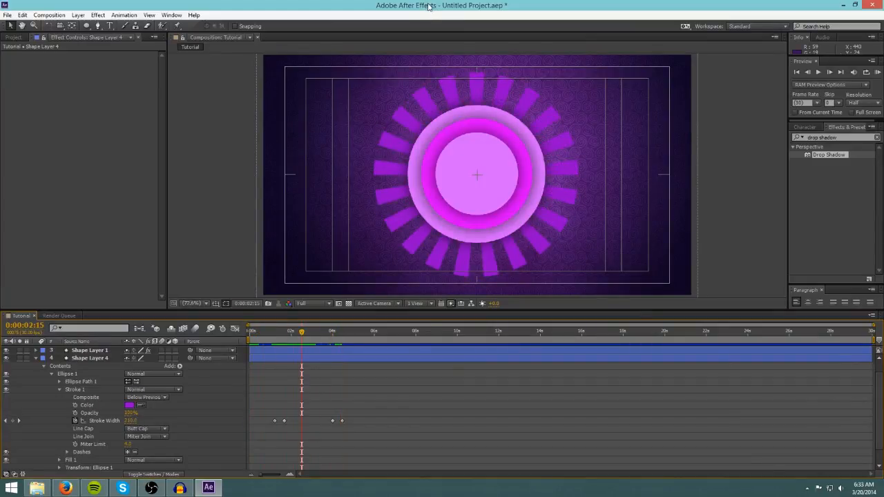
drag(421, 6, 474, 65)
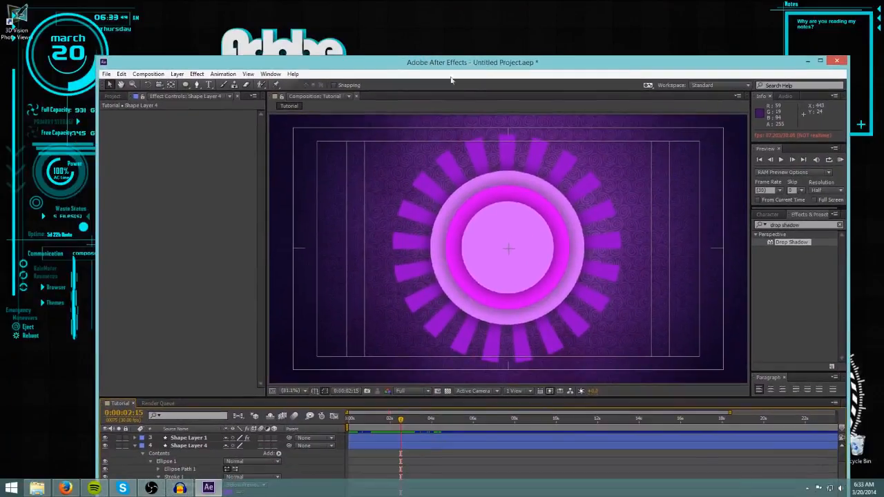
key(super+Right)
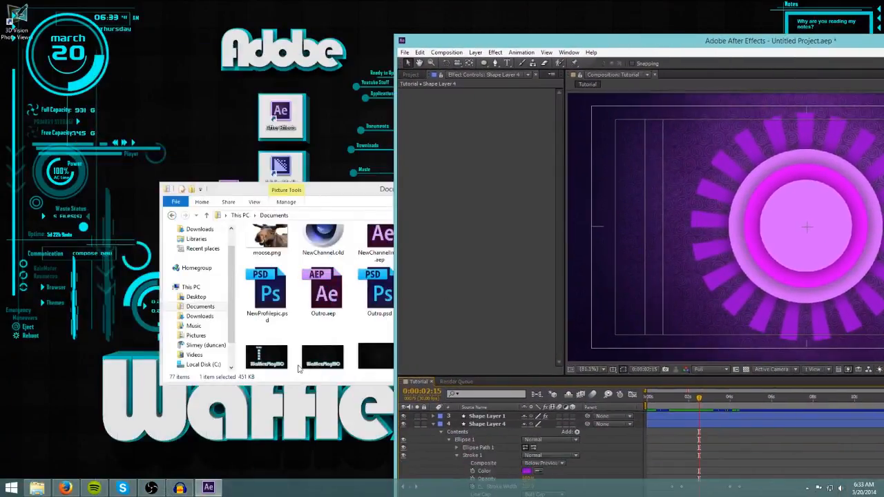
In File Explorer, search Documents for harry and open Harry P.c4d.
drag(308, 186, 250, 185)
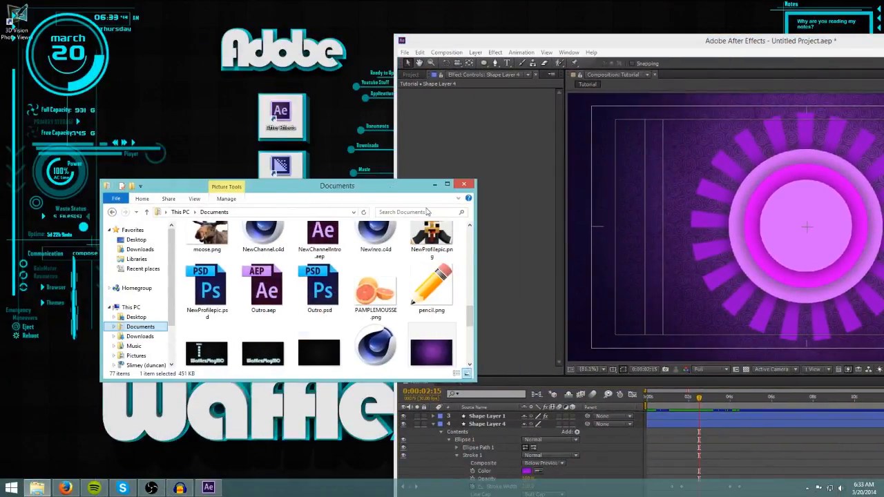
scroll(366, 328, up, 10)
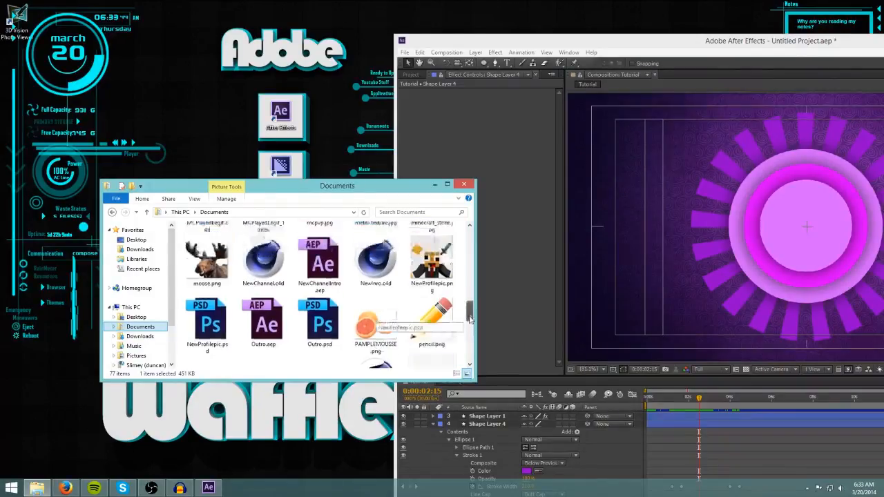
click(391, 211)
text(harry)
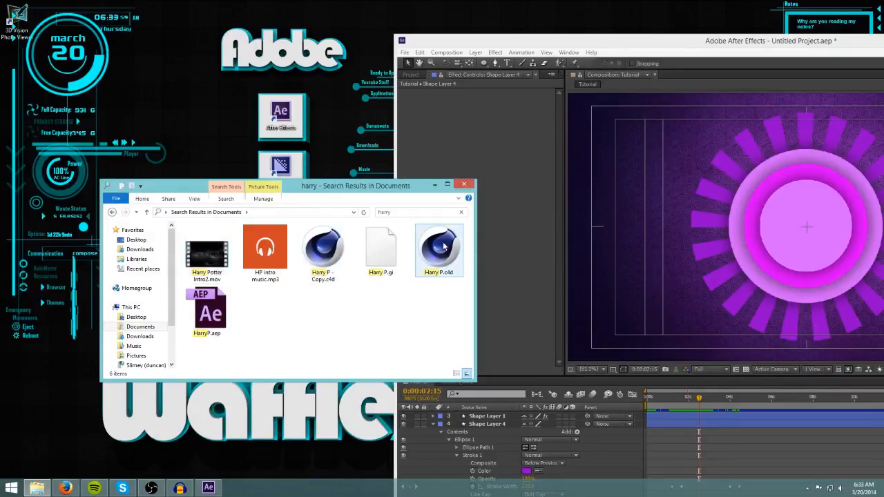
drag(394, 184, 329, 180)
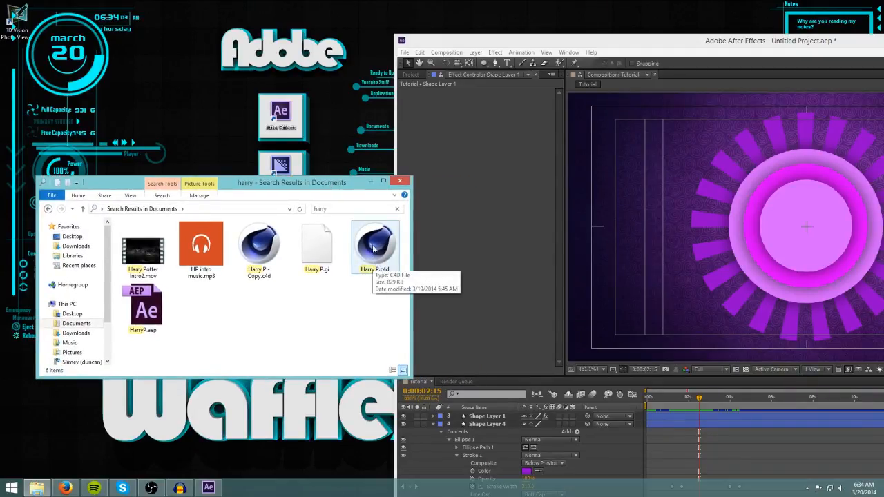
double_click(373, 249)
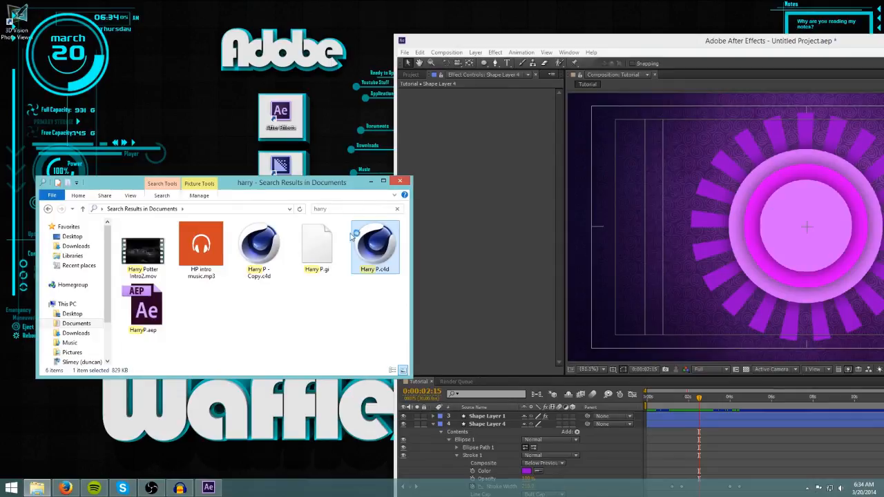
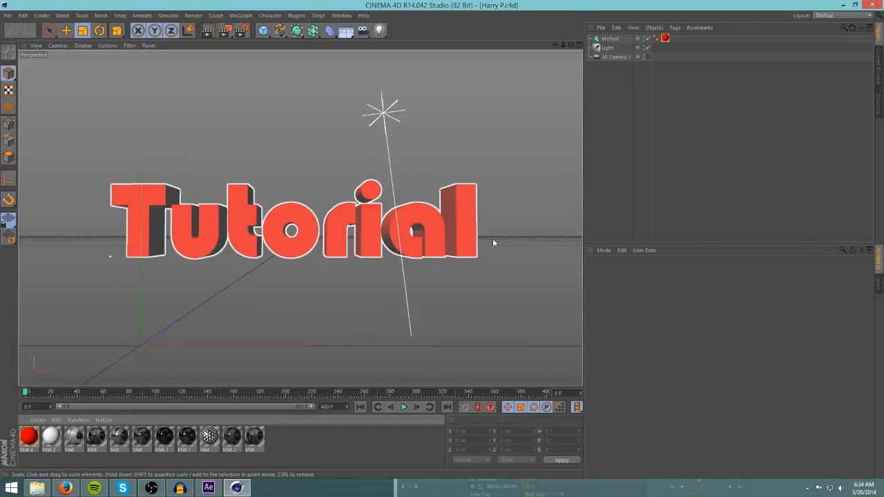
Delete the existing MoText object and create a new MoText object.
click(610, 40)
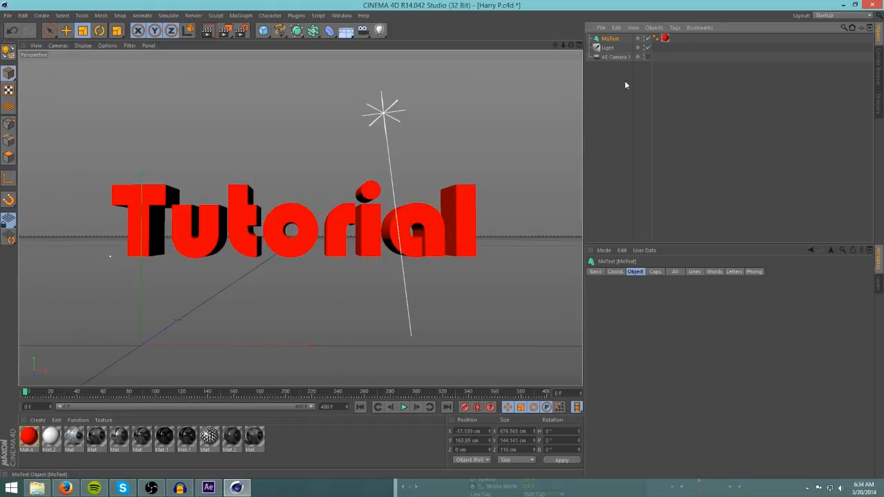
key(Delete)
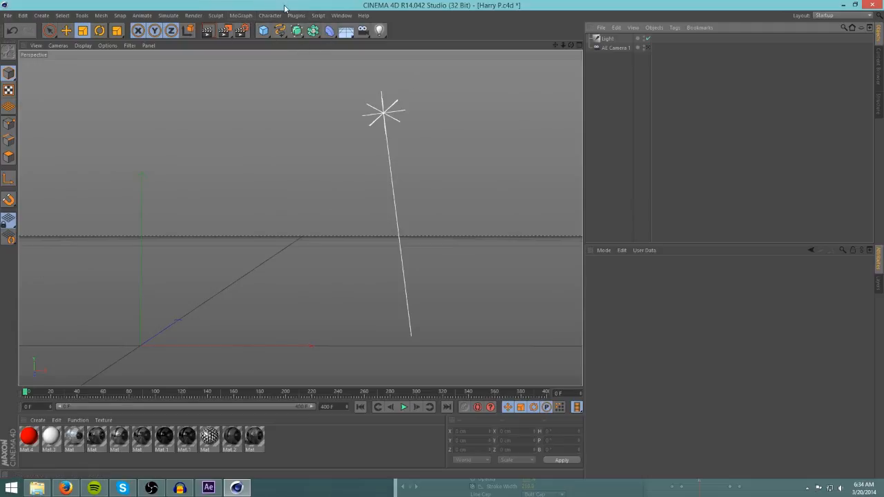
click(239, 16)
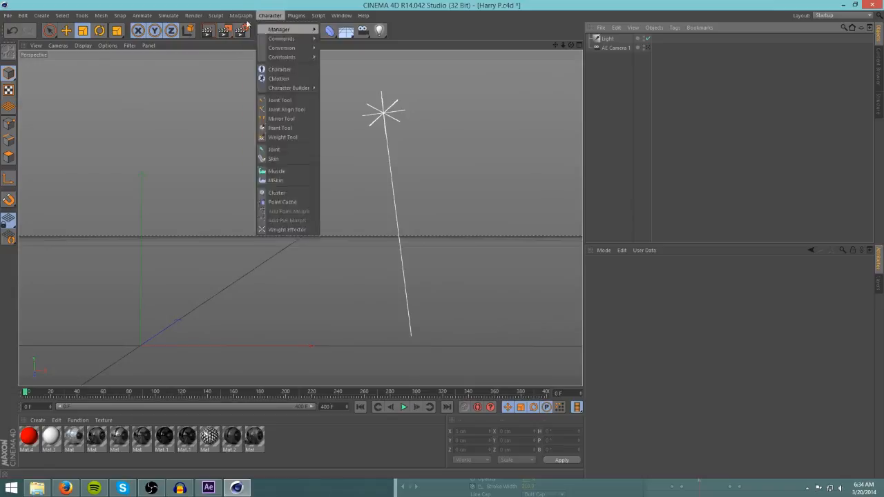
click(253, 121)
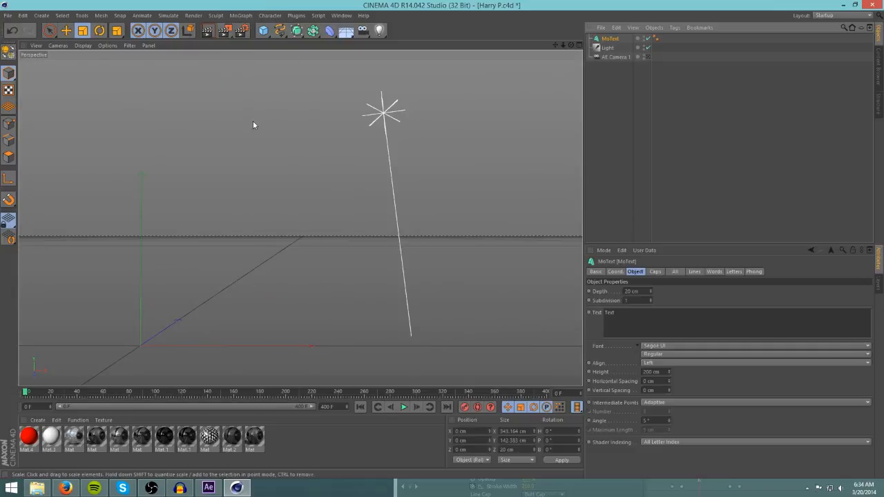
key(e)
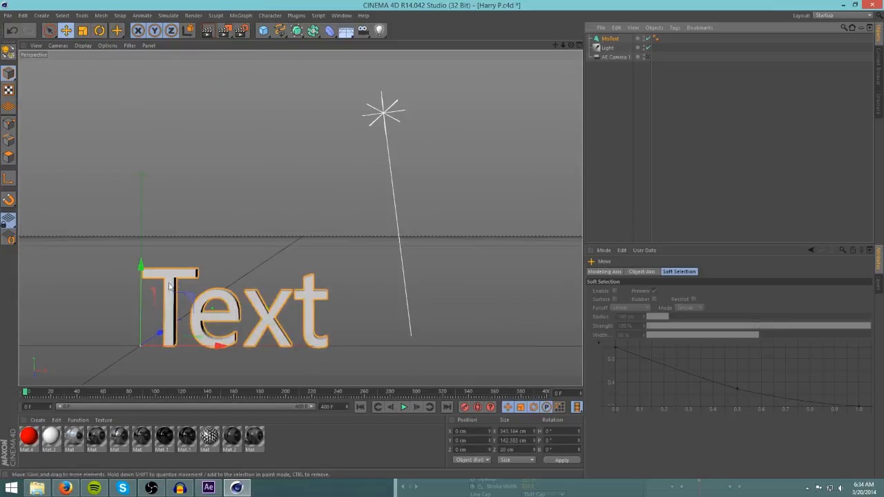
mouse_move(141, 266)
mouse_down()
mouse_move(142, 199)
mouse_move(141, 261)
mouse_up()
key(ctrl+z)
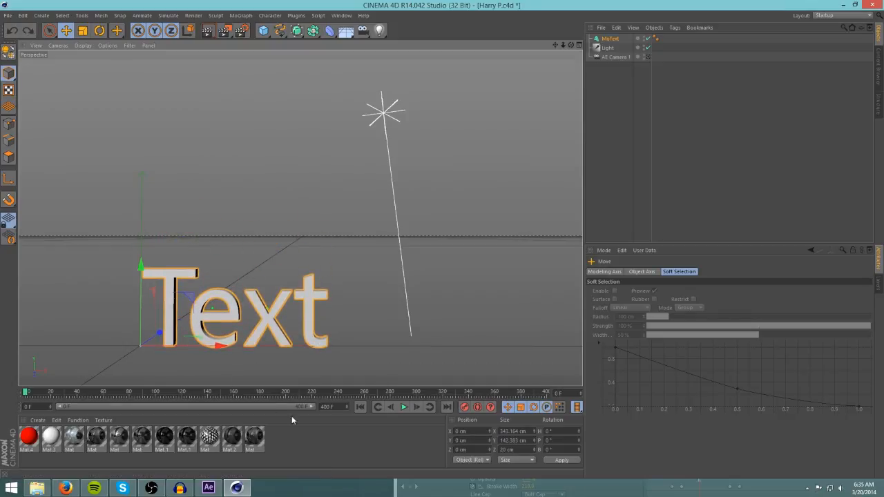
Apply the red Mat.4 material to the new text object.
click(291, 436)
drag(141, 348, 13, 442)
drag(160, 318, 174, 331)
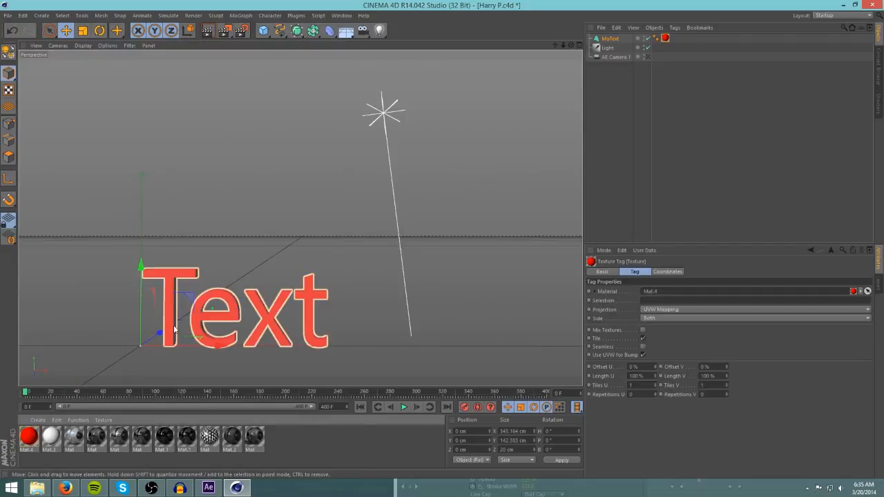
click(406, 357)
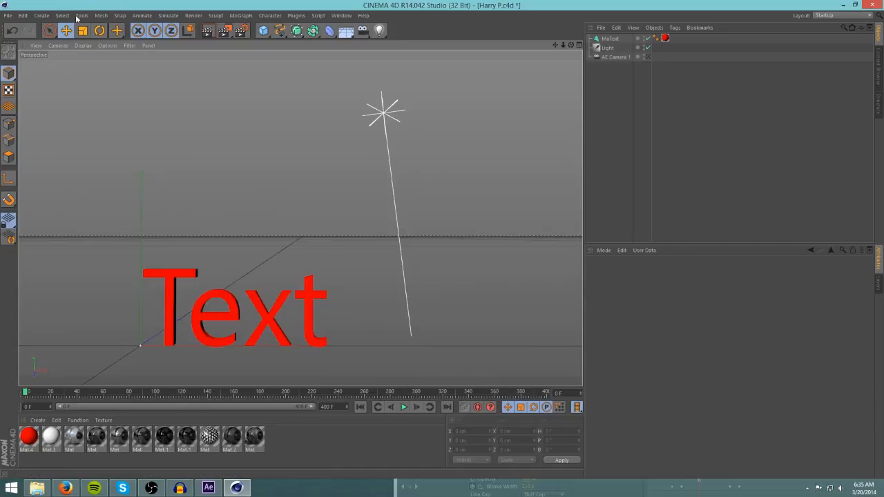
Move the text up and right to about X 158 cm, Y 184 cm.
click(152, 343)
drag(133, 264, 136, 164)
drag(219, 247, 304, 245)
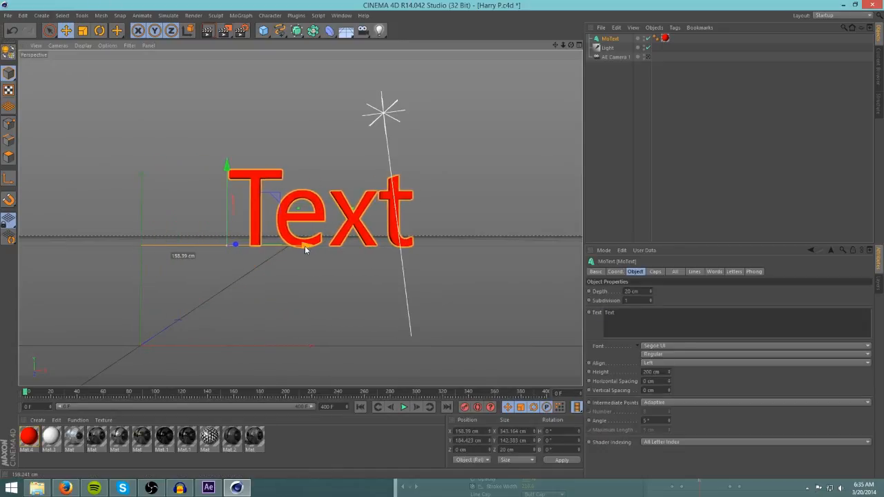
click(500, 265)
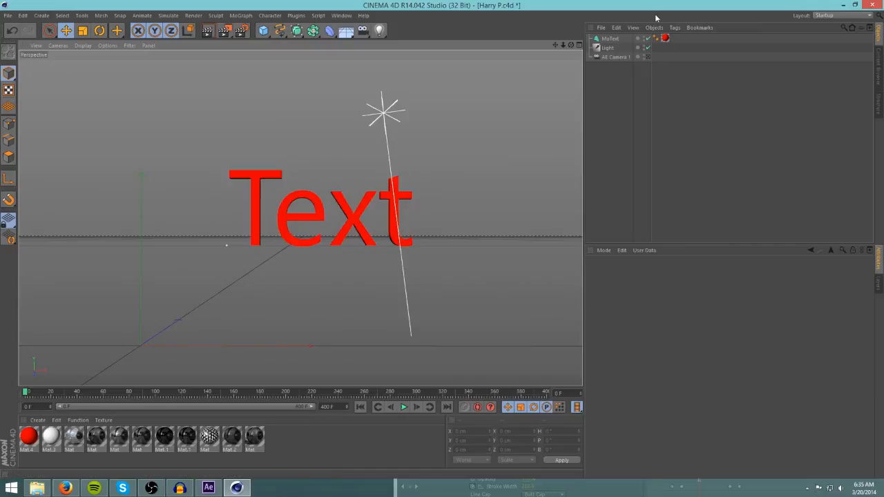
Set the MoText depth to 100 cm and change its font to Bauhaus 93.
click(609, 39)
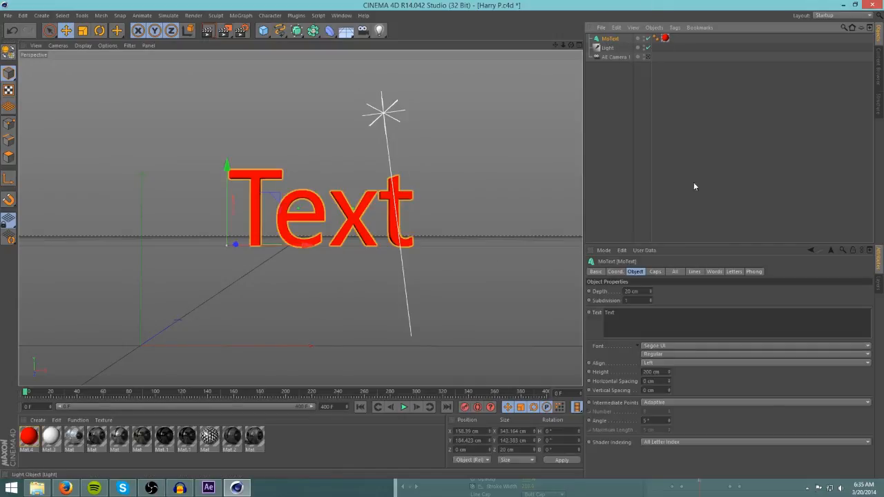
drag(650, 292, 649, 269)
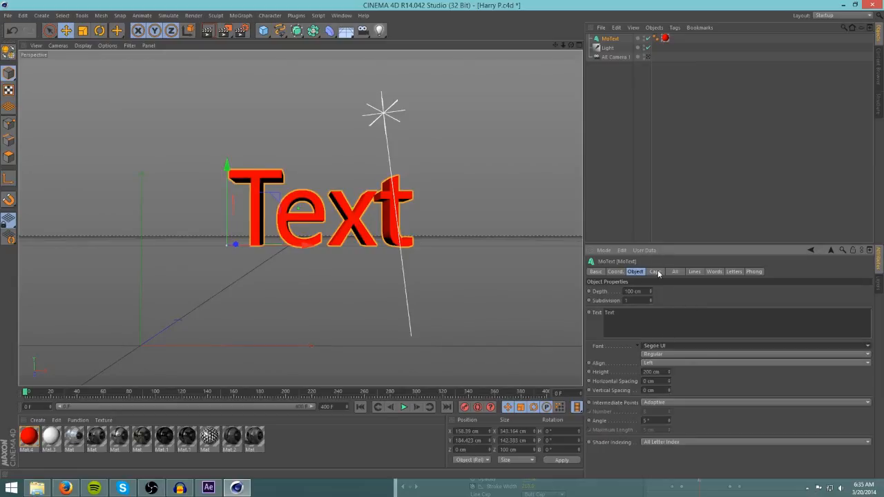
click(698, 346)
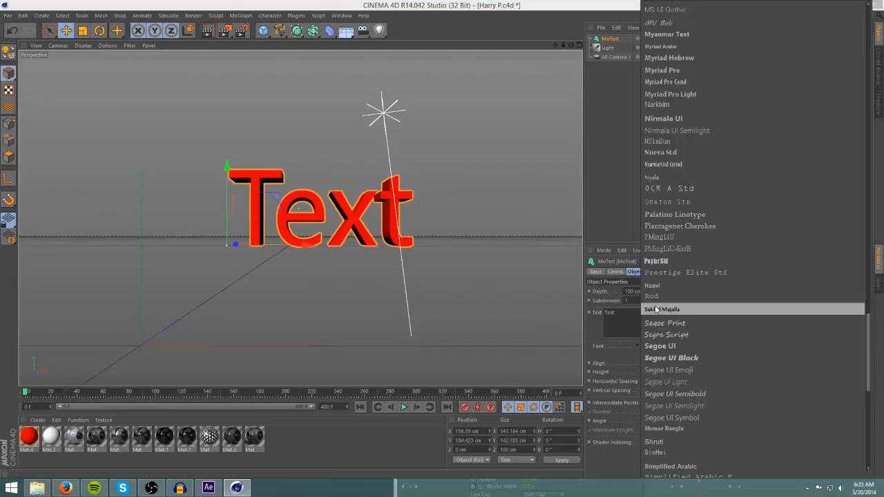
scroll(659, 308, up, 8)
scroll(659, 308, up, 10)
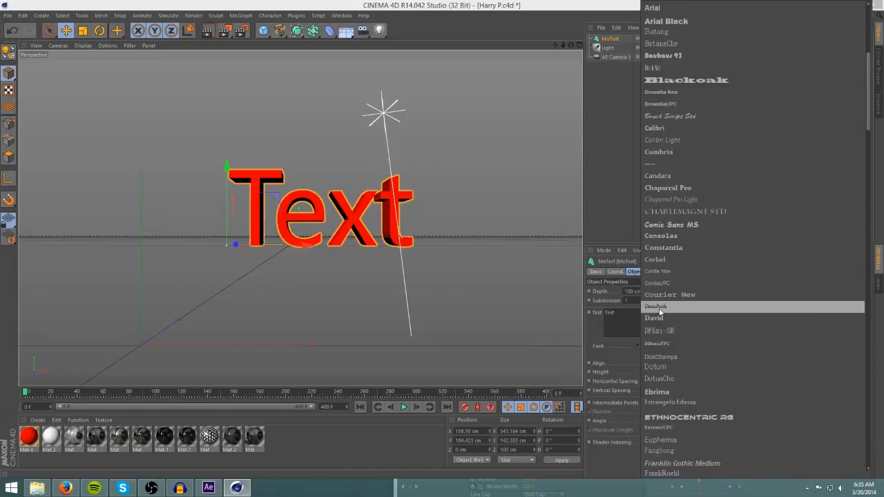
scroll(660, 318, up, 5)
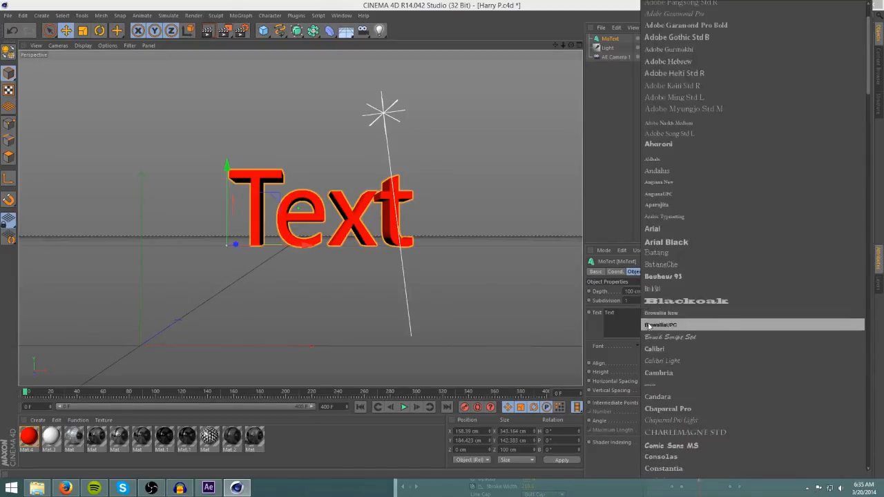
click(662, 277)
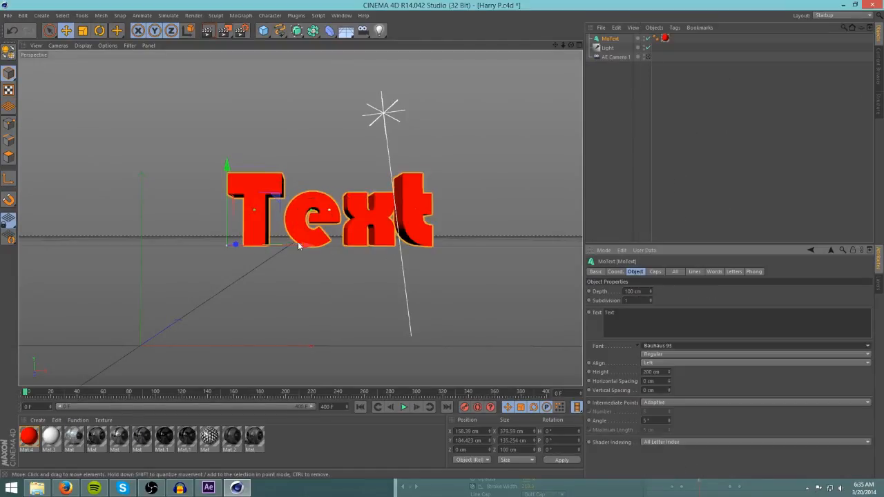
Change the text to Tutorial and move it left to about X -51 cm.
drag(305, 245, 301, 245)
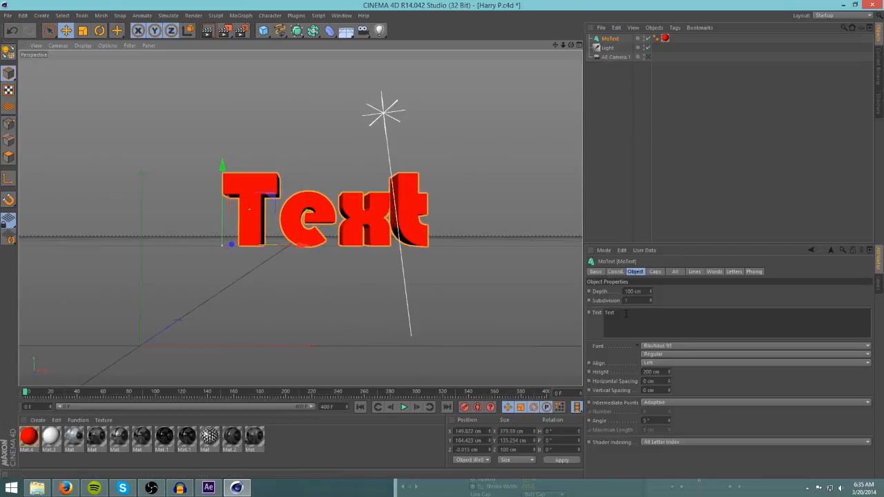
drag(626, 314, 611, 313)
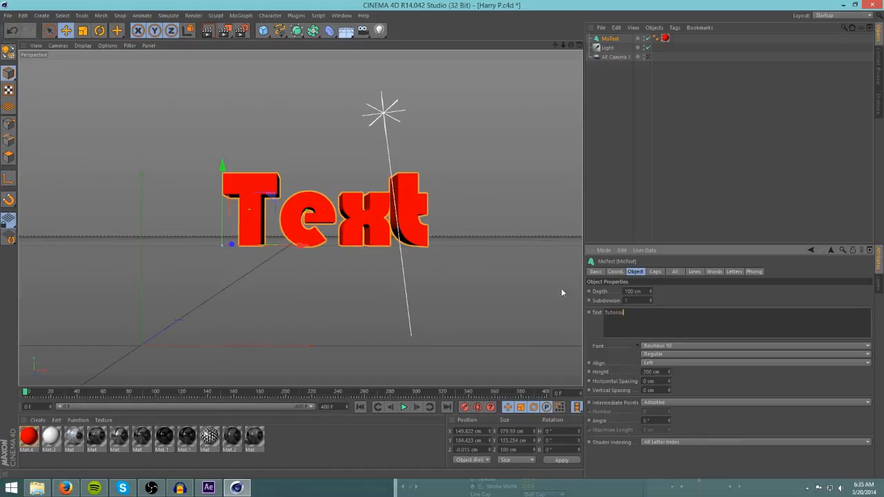
drag(306, 247, 198, 245)
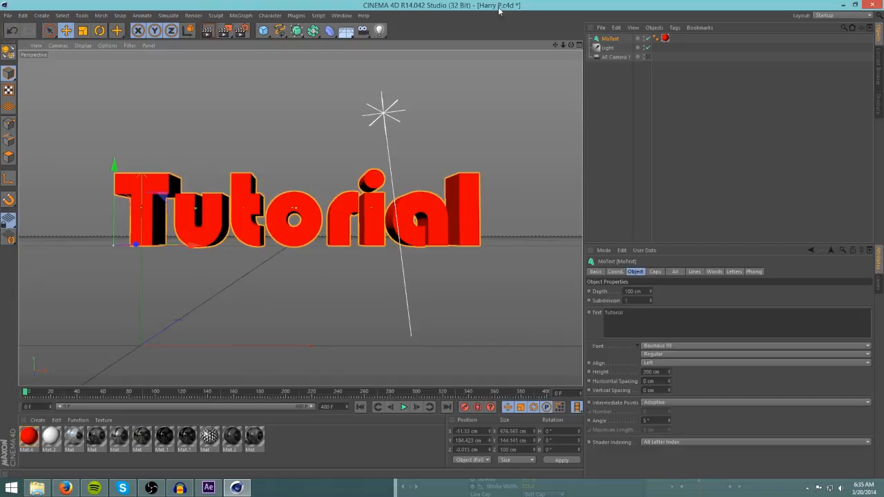
Rearrange the Cinema 4D and File Explorer windows, then minimize Cinema 4D.
drag(332, 5, 625, 132)
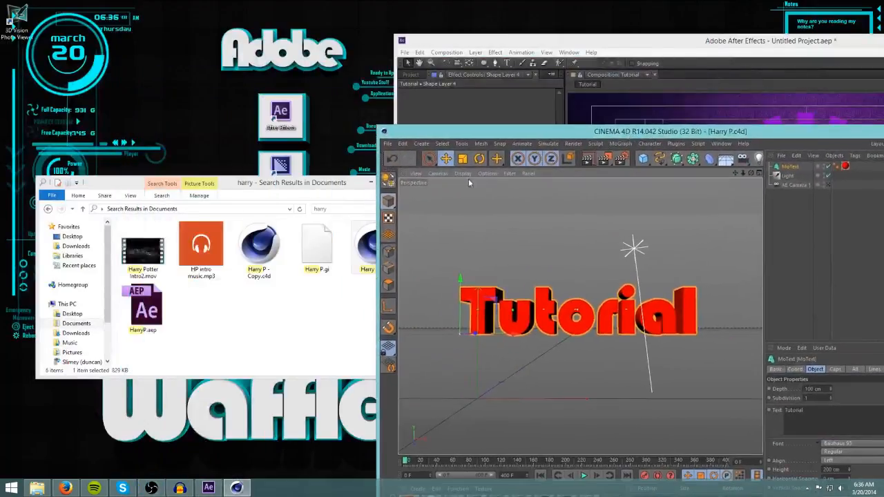
drag(296, 185, 209, 169)
click(291, 234)
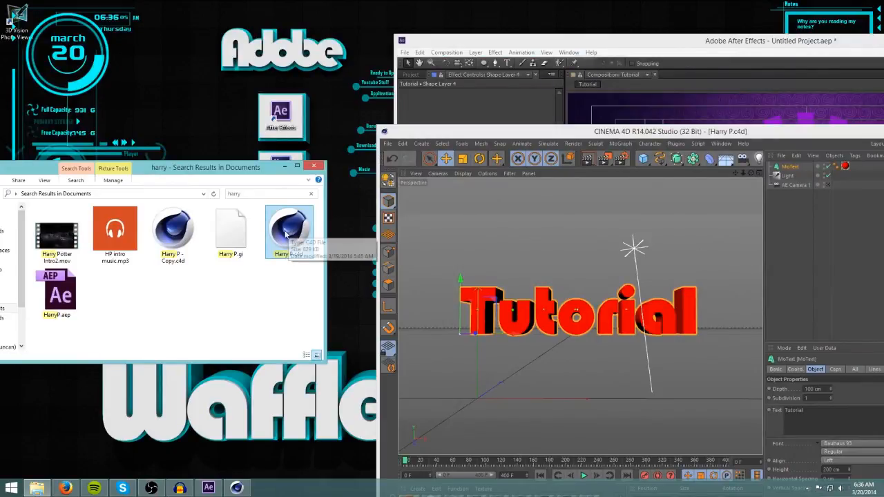
drag(481, 128, 250, 181)
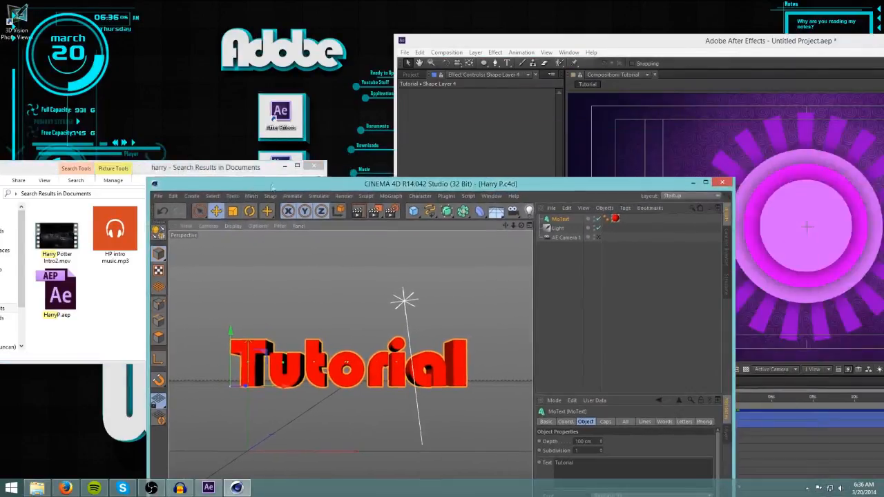
click(693, 182)
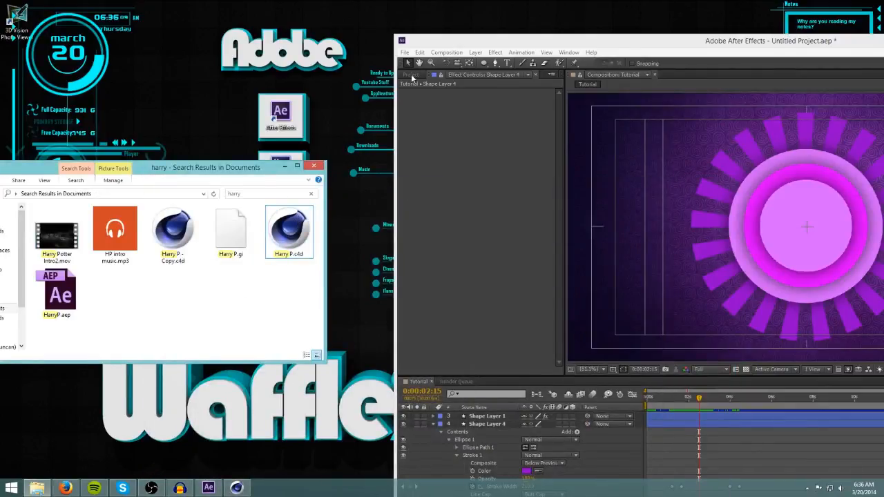
Import Harry P.c4d from File Explorer into the After Effects project and maximize the After Effects window.
drag(444, 44, 404, 17)
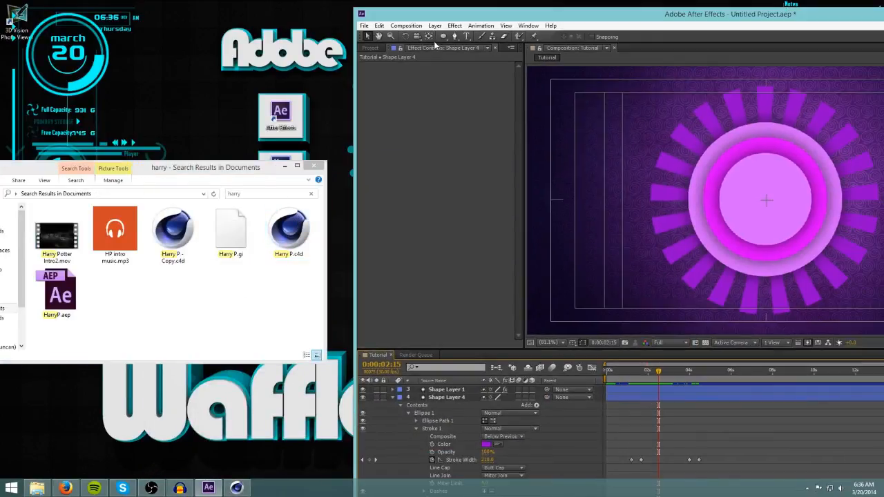
click(370, 47)
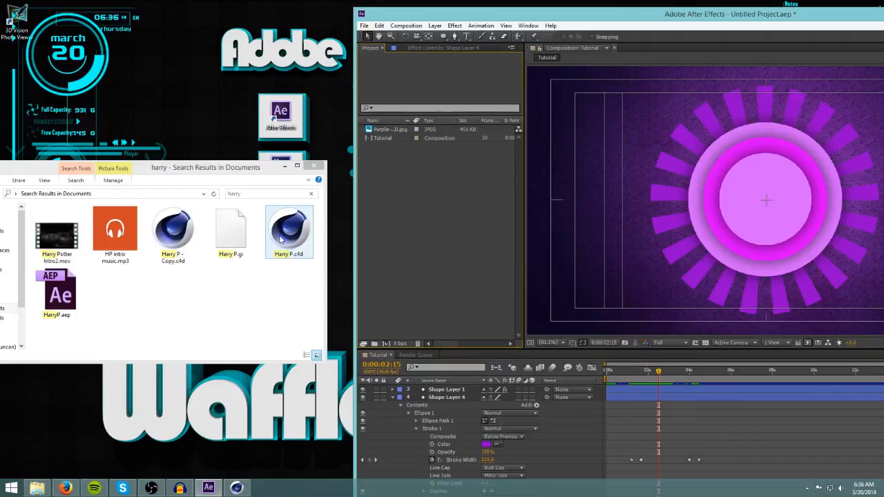
drag(279, 239, 409, 176)
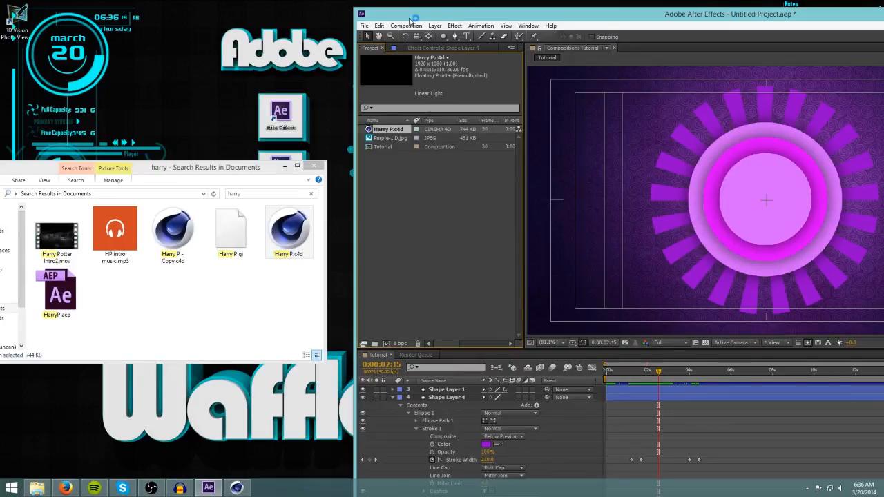
drag(414, 20, 370, 25)
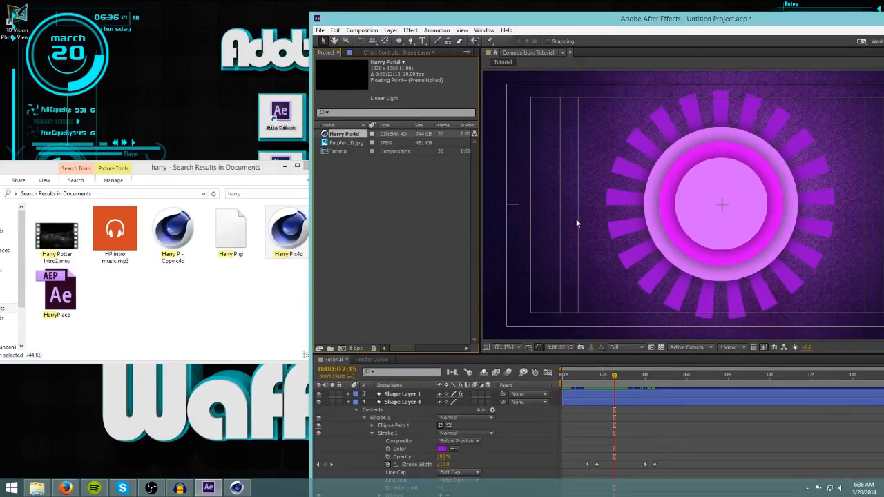
double_click(538, 20)
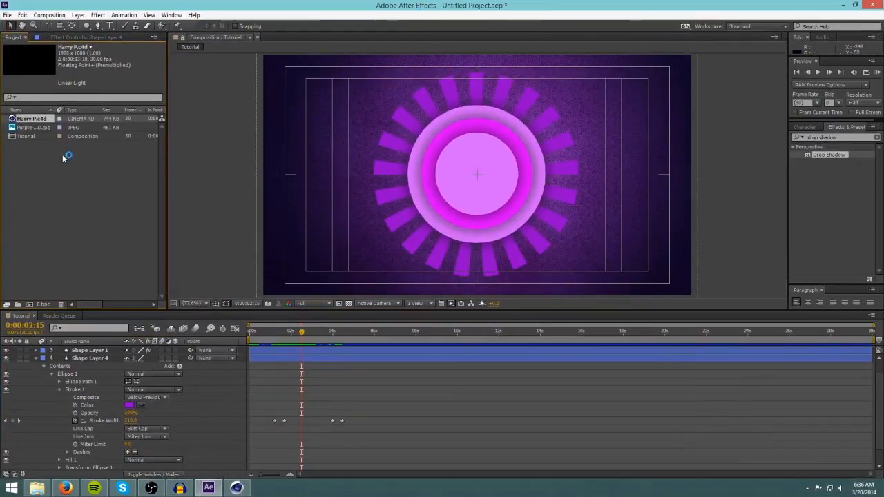
Collapse Shape Layer 4's properties and create a new composition from the Harry P.c4d footage.
click(31, 173)
click(31, 119)
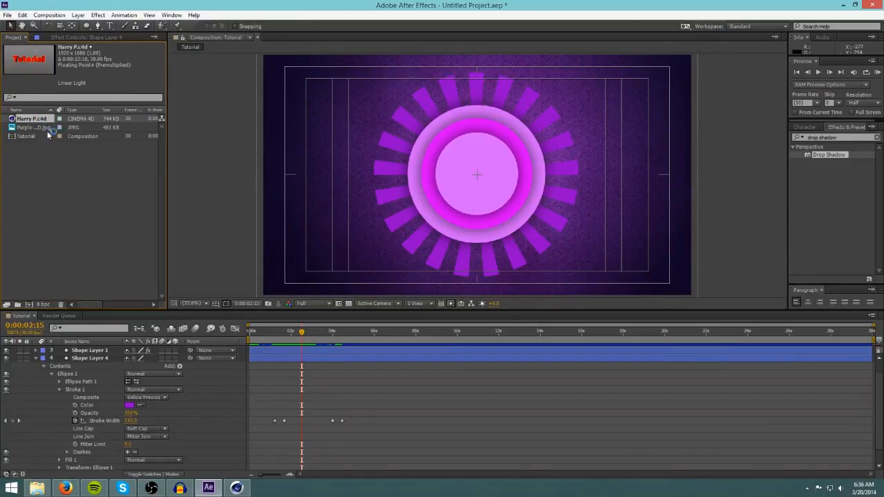
click(36, 359)
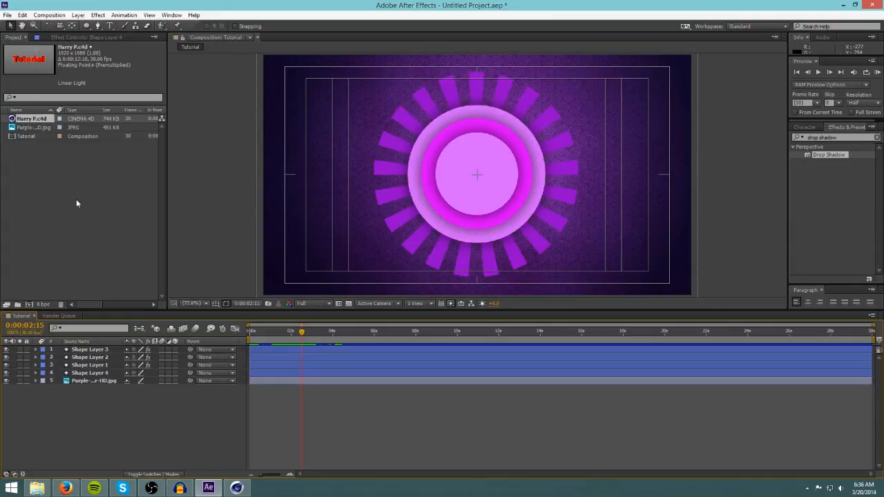
click(29, 169)
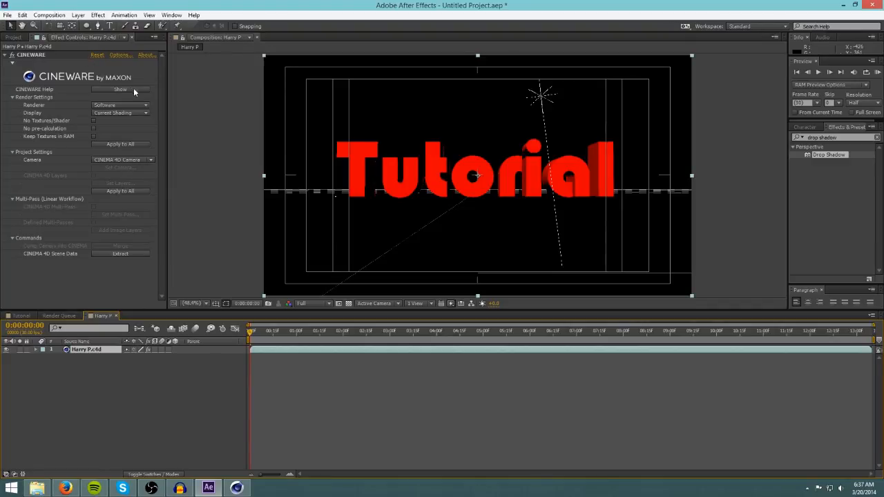
Set the Cineware renderer for the Harry P.c4d layer to Standard (Final).
click(110, 106)
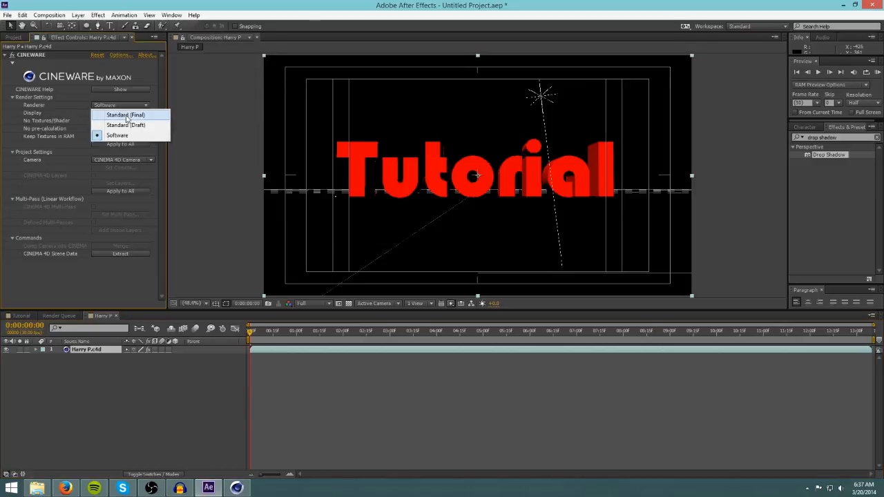
click(126, 115)
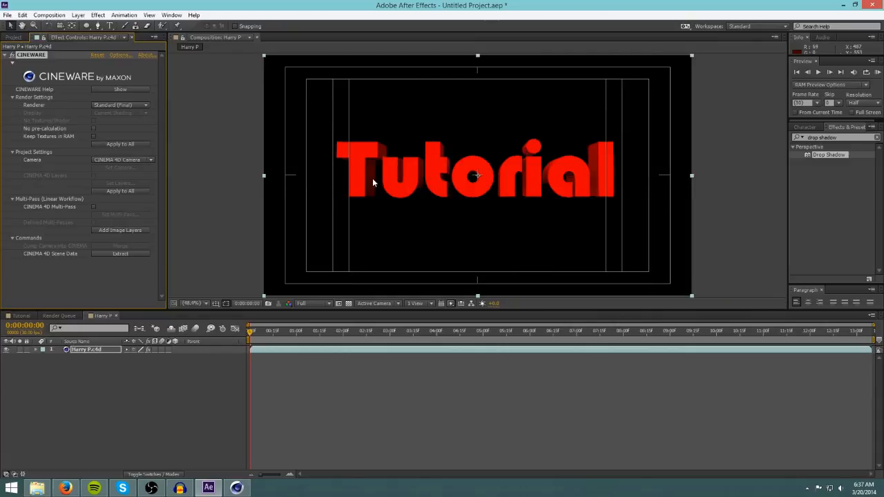
click(13, 38)
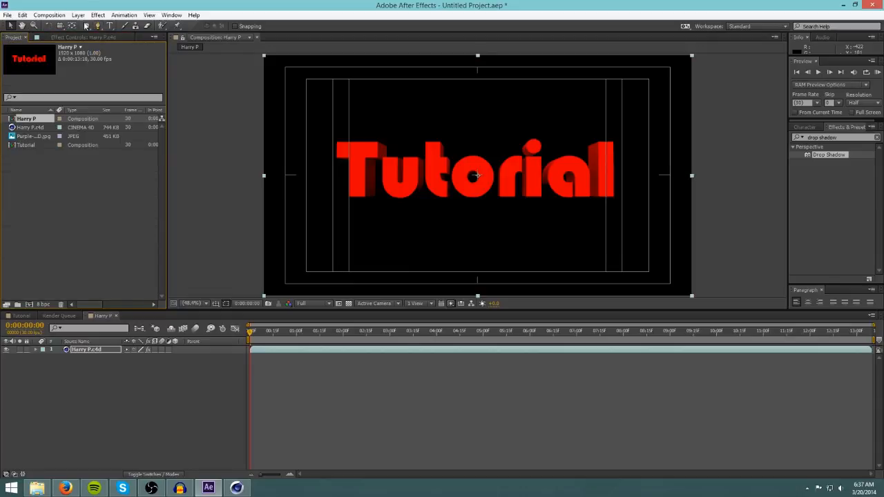
click(65, 38)
click(15, 38)
click(102, 317)
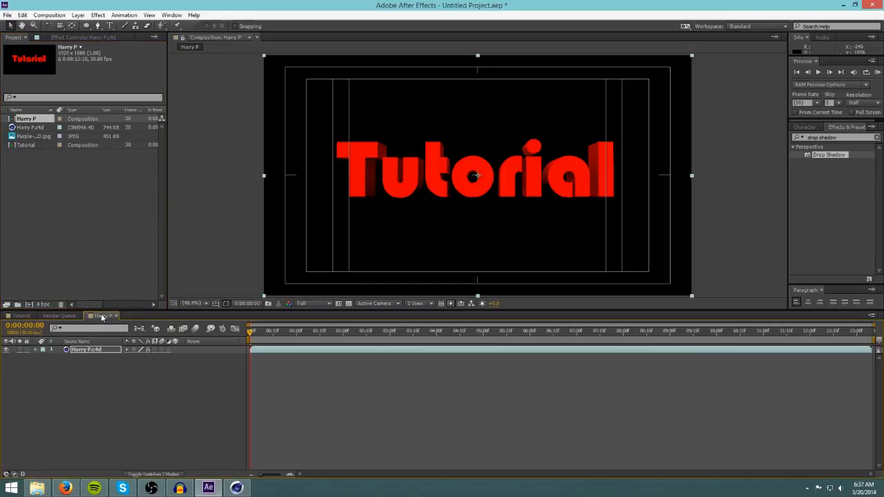
Switch to the Tutorial composition and add the Harry P composition as its top layer.
click(59, 317)
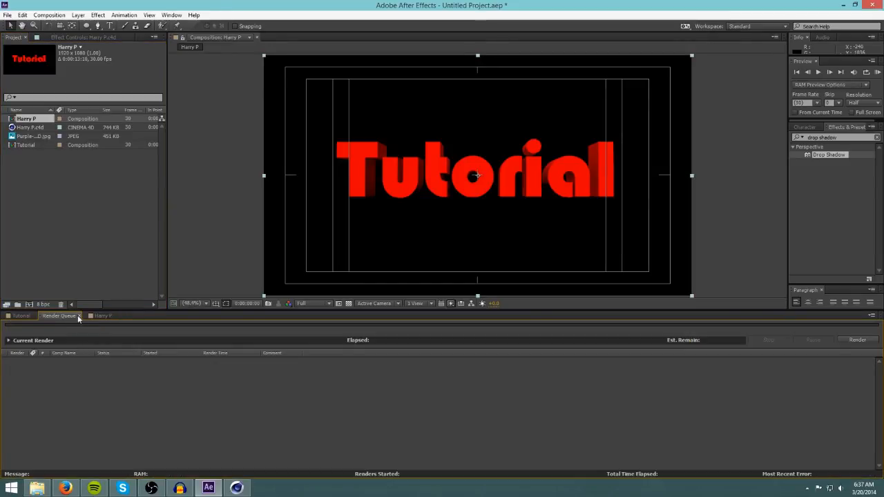
click(21, 316)
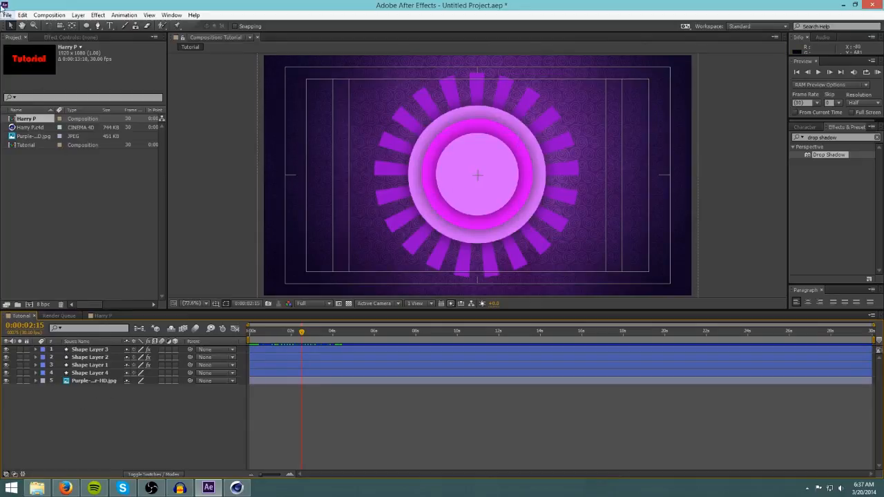
click(12, 39)
click(36, 166)
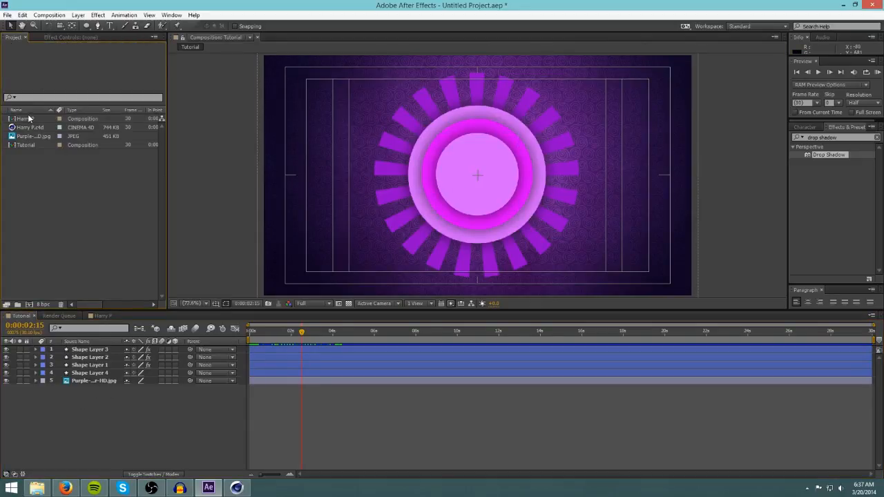
click(30, 119)
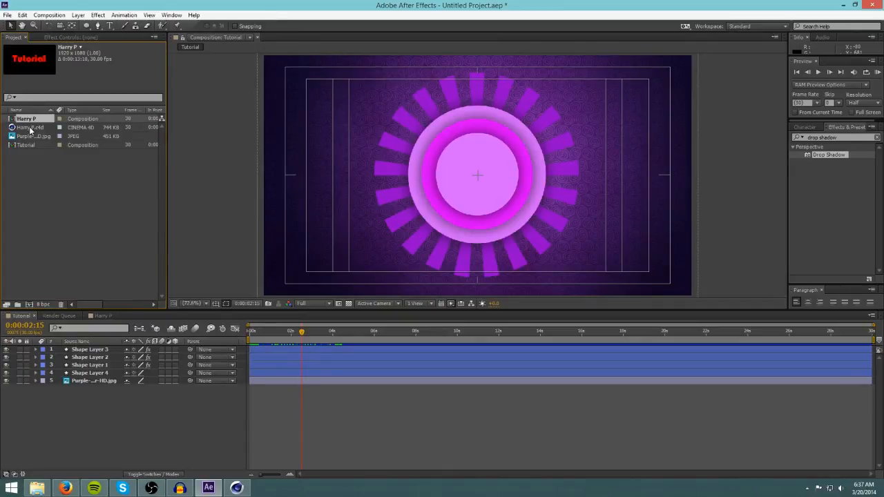
click(31, 130)
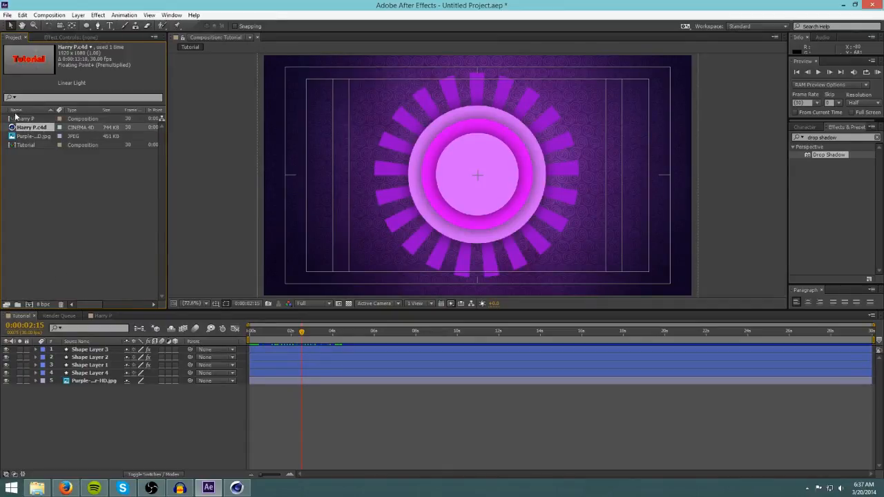
click(29, 120)
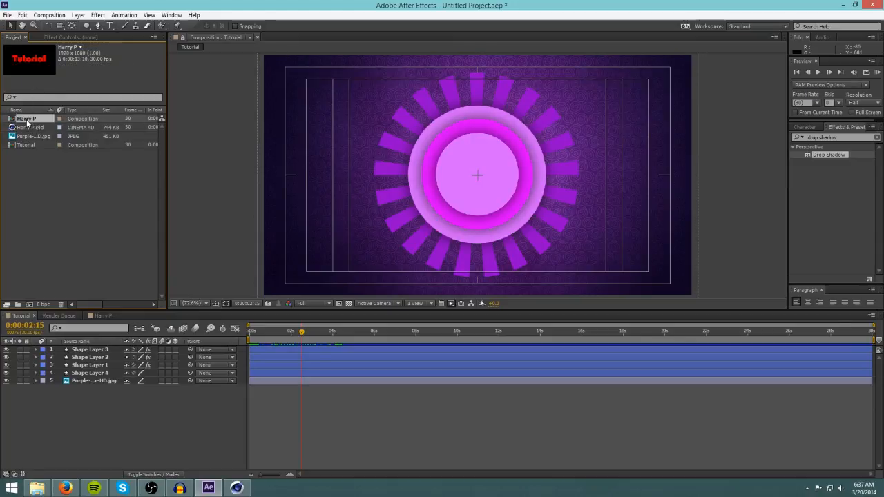
drag(44, 147, 93, 349)
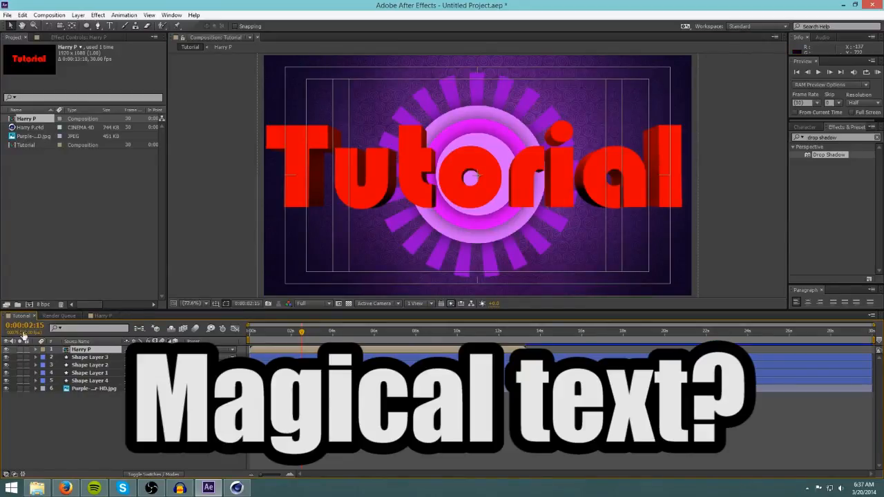
Make the Harry P layer a 3D layer.
click(89, 428)
click(80, 351)
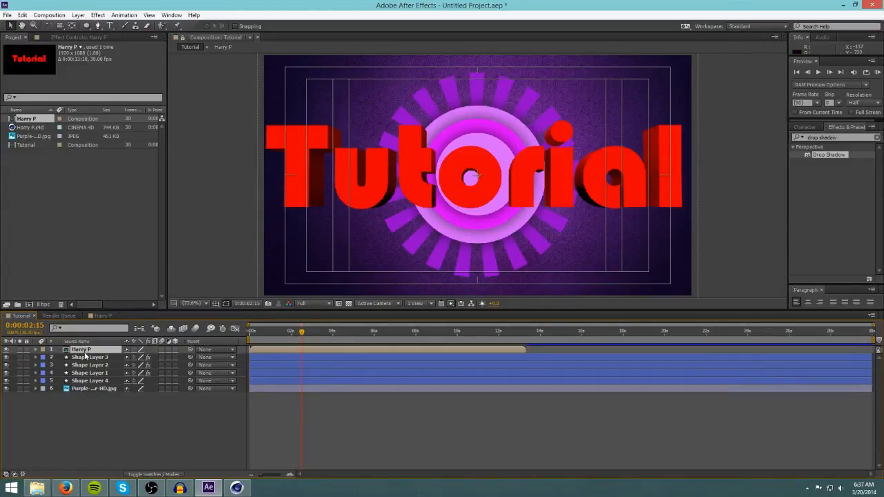
click(175, 350)
click(161, 403)
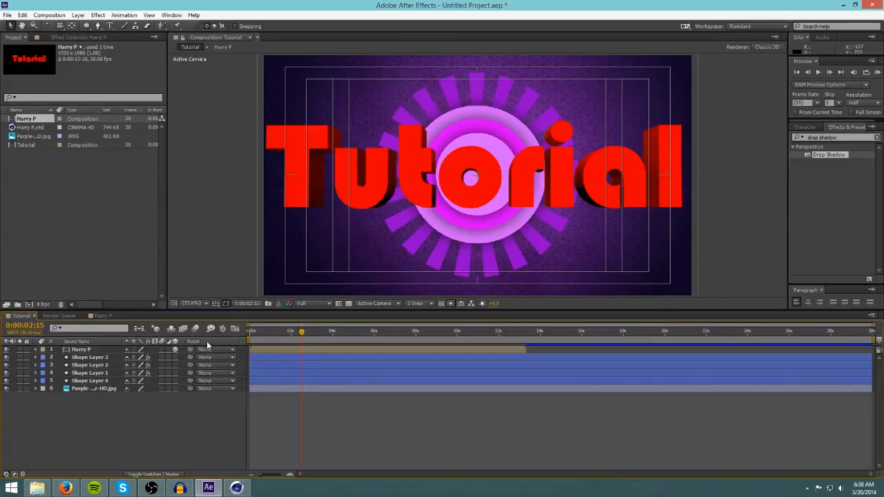
Reveal the Harry P layer's Position and, at 0:00:02:23, set its Z position to -1000.
click(94, 350)
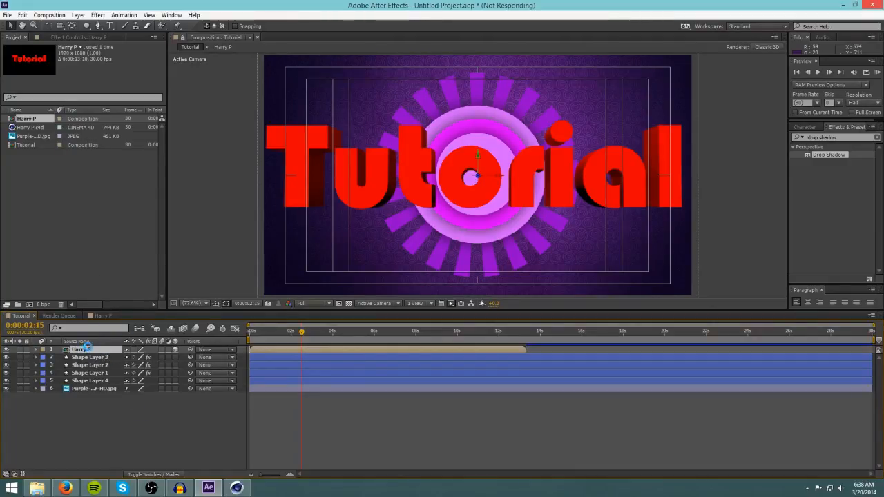
key(p)
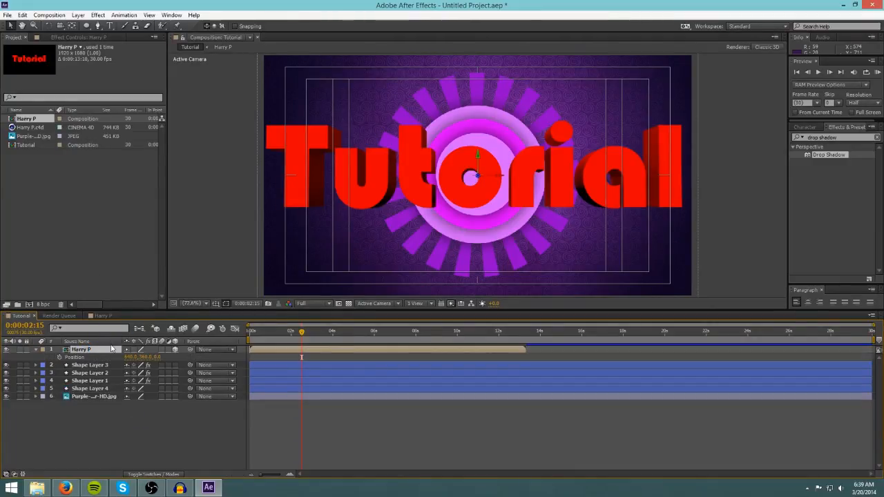
click(149, 419)
click(87, 350)
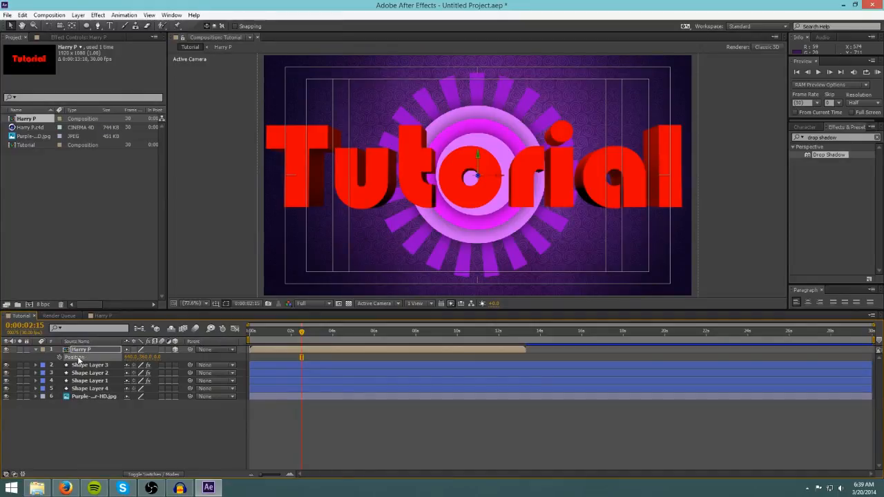
click(131, 444)
click(74, 357)
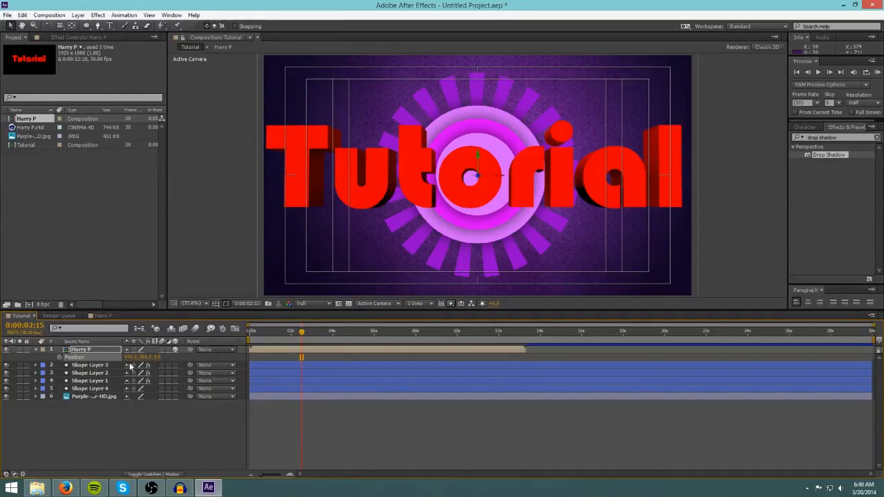
click(81, 440)
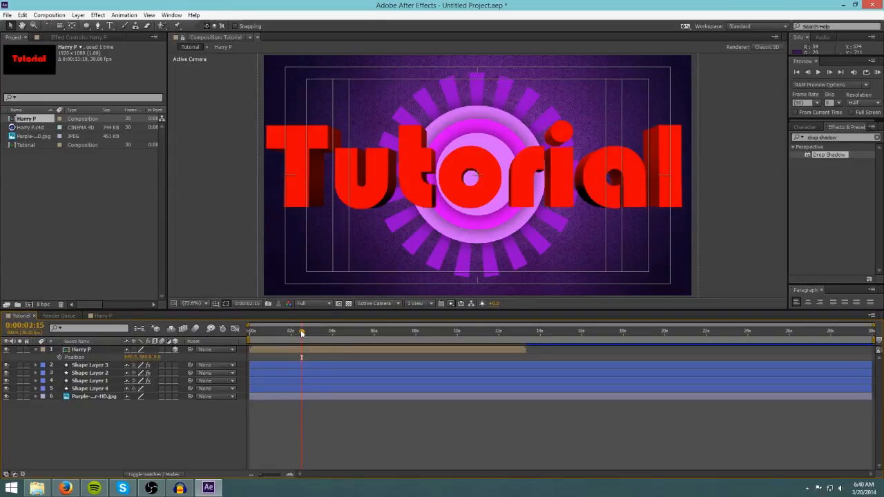
drag(302, 335, 309, 334)
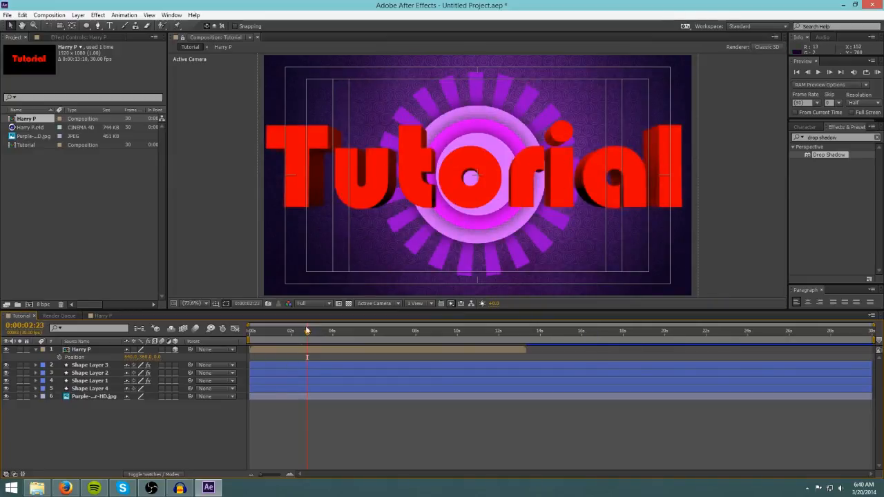
click(159, 358)
text(-10)
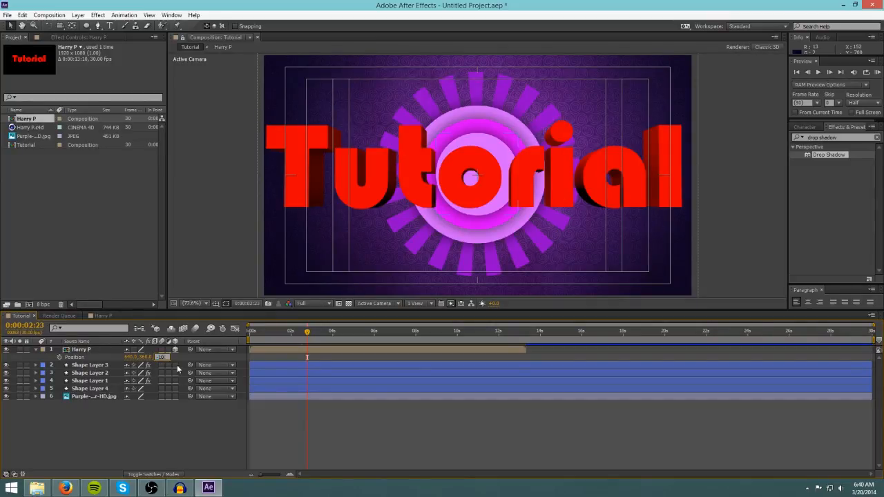
text(00)
key(Return)
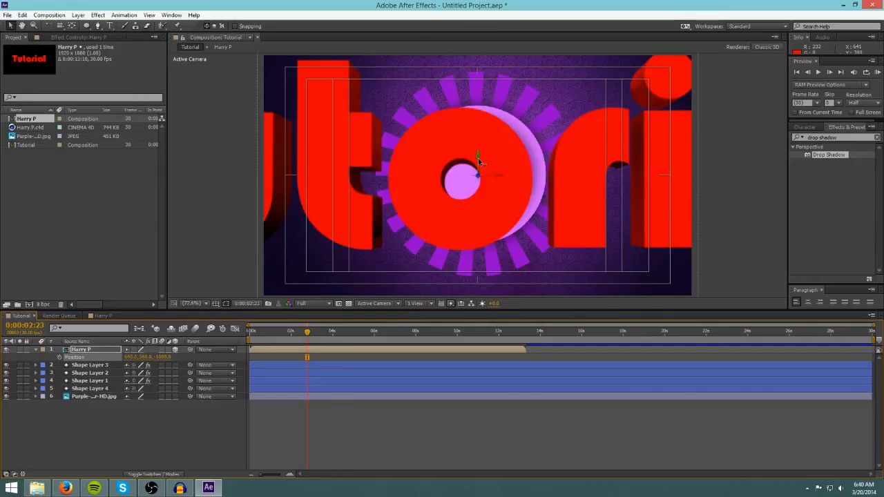
Move the Tutorial text downward along its Y axis to the bottom of the frame.
click(85, 352)
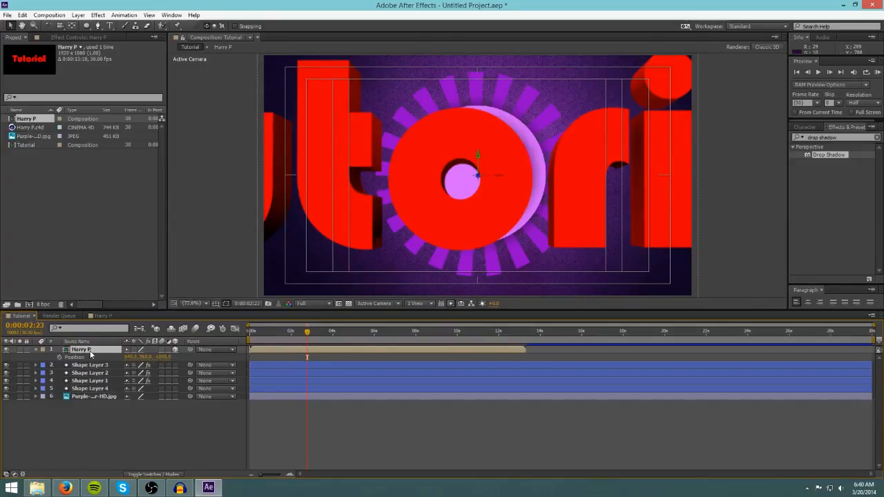
click(96, 443)
click(87, 351)
drag(477, 156, 477, 183)
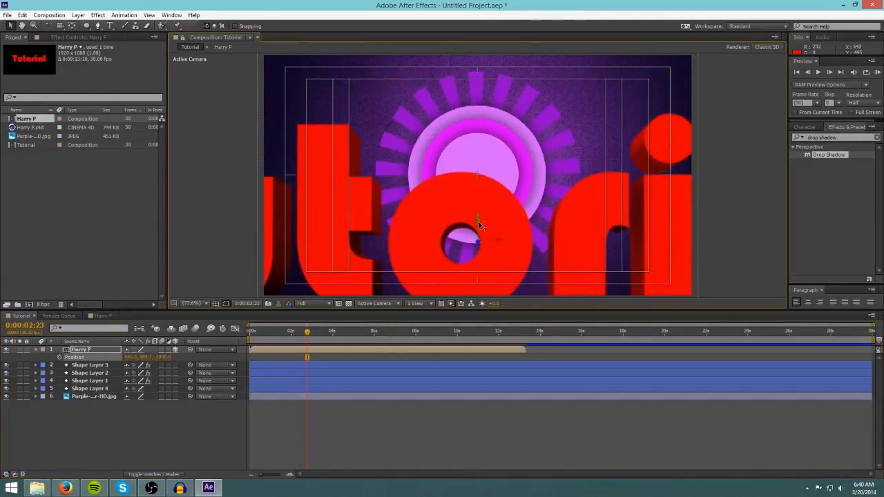
drag(478, 221, 479, 254)
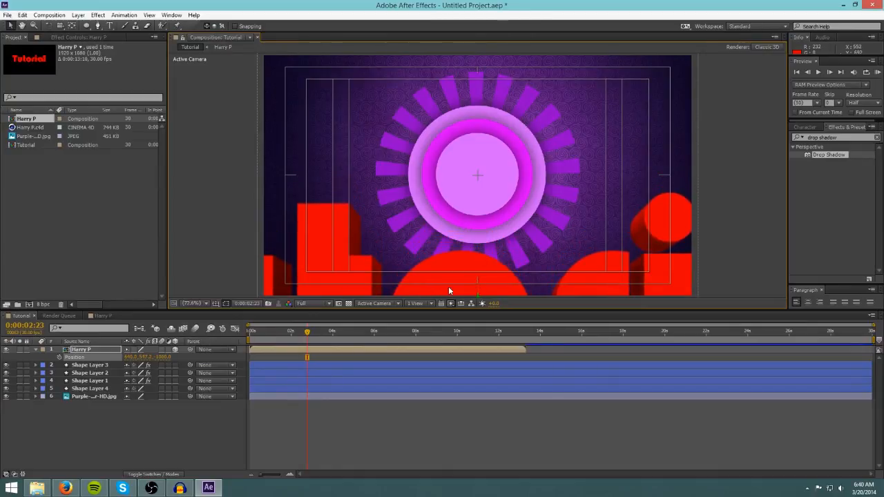
Set the Z position to -2000 and add a Position keyframe at 0:00:02:23.
click(163, 357)
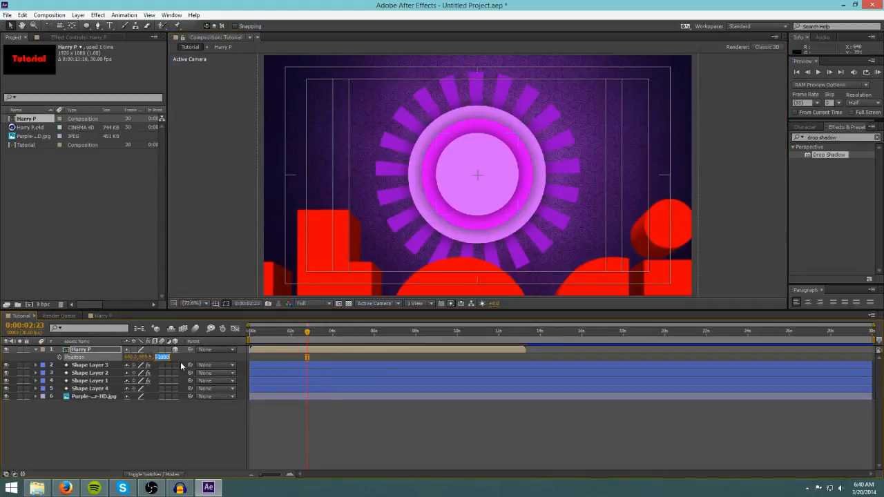
text(200)
key(Return)
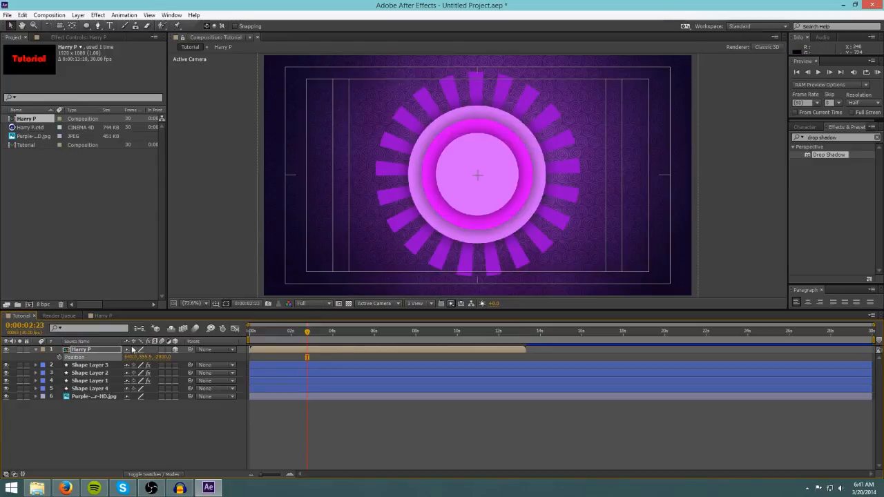
click(59, 358)
At 0:00:03:19, bring the text forward by setting its Z position to -150, then -100.
drag(307, 334, 325, 335)
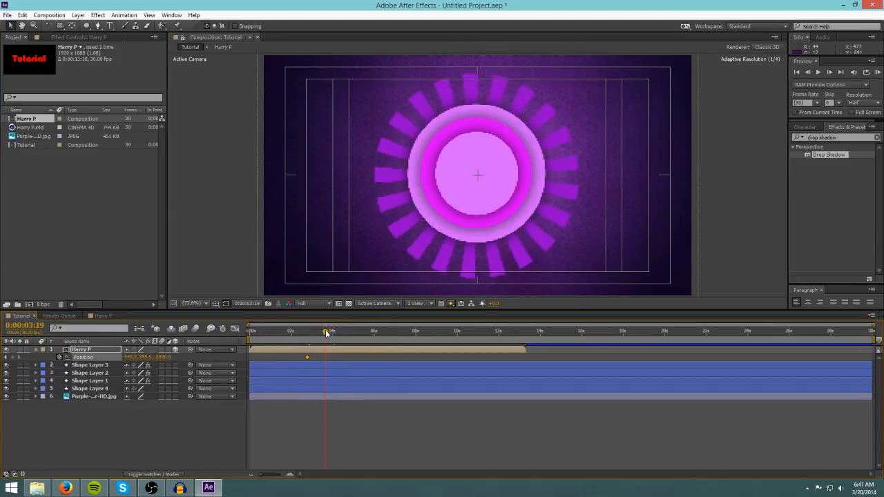
click(164, 357)
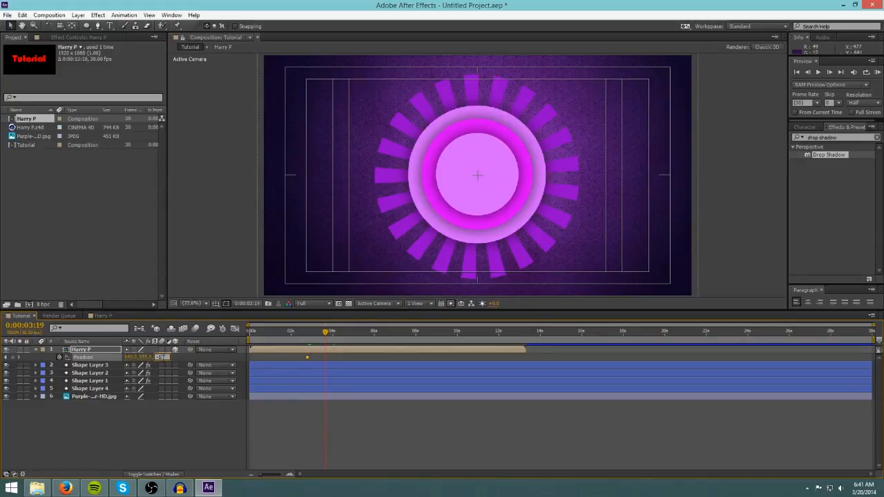
text(-150)
key(Return)
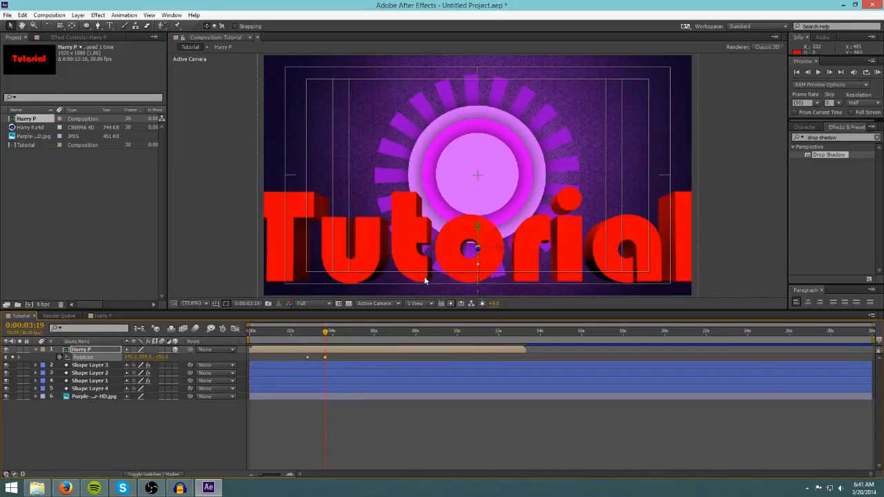
click(162, 357)
text(-100)
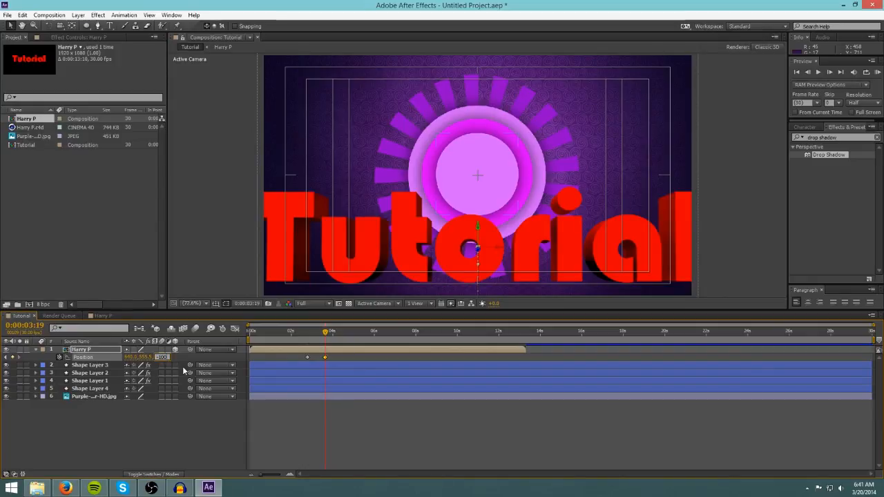
key(Return)
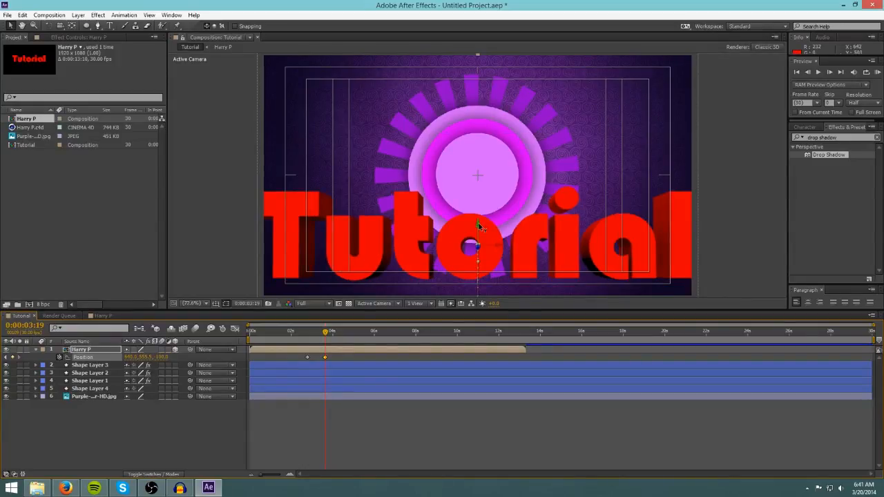
Move the text up to Y about 379 and set its Z position to 0.
drag(478, 226, 477, 164)
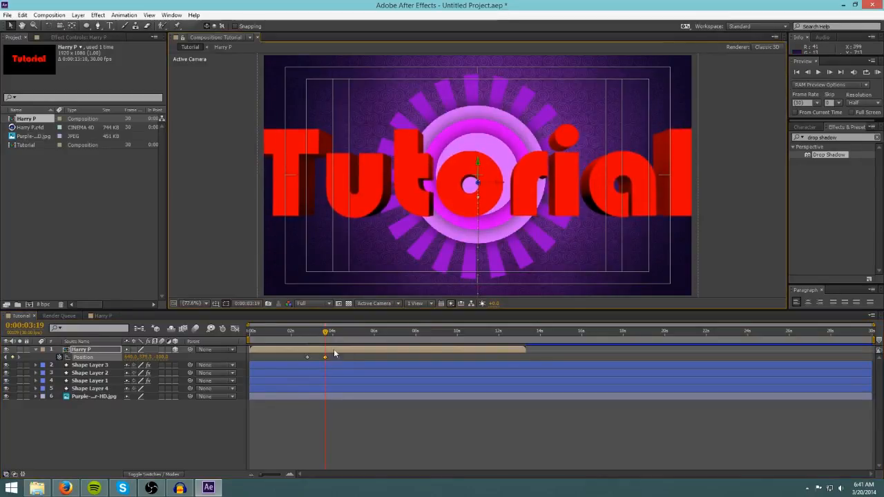
click(163, 357)
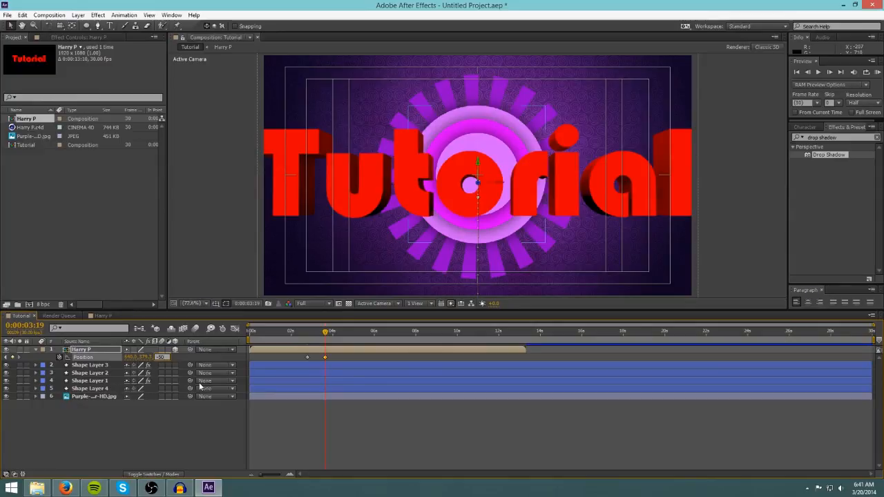
text(-50)
key(Return)
click(160, 357)
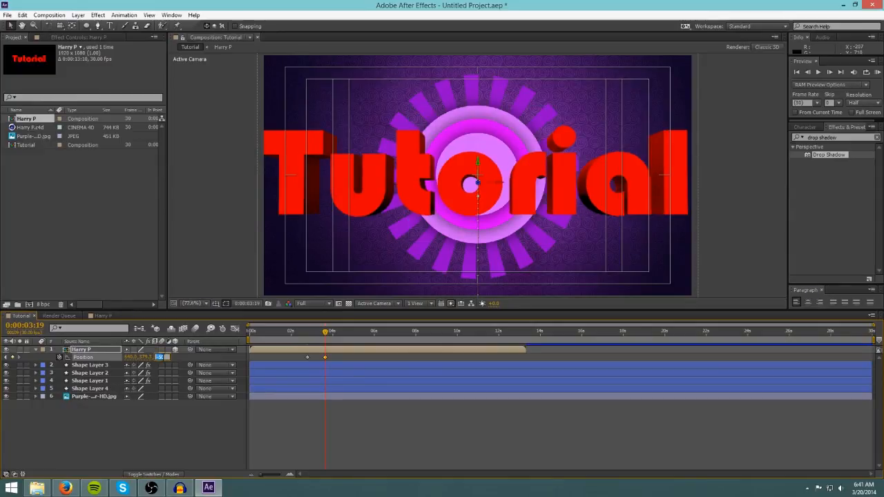
text(0)
key(Return)
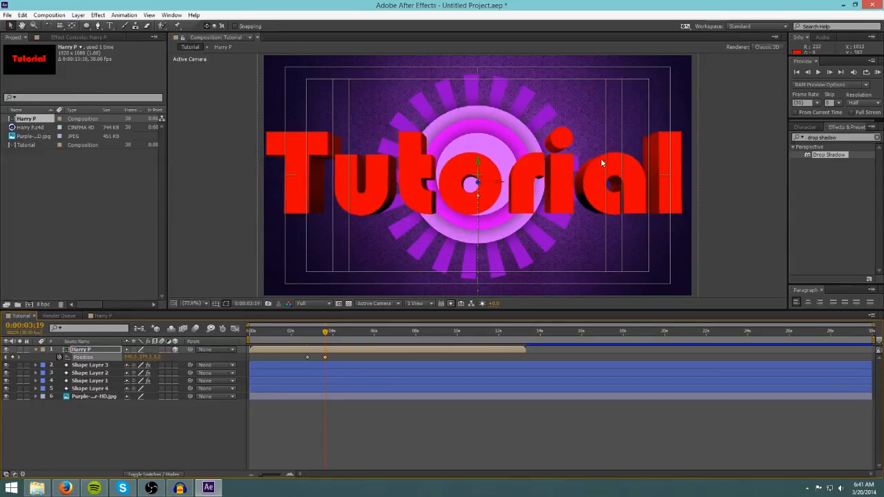
Set the composition viewer resolution to Half.
mouse_move(327, 334)
mouse_down()
mouse_move(298, 335)
mouse_move(321, 335)
mouse_up()
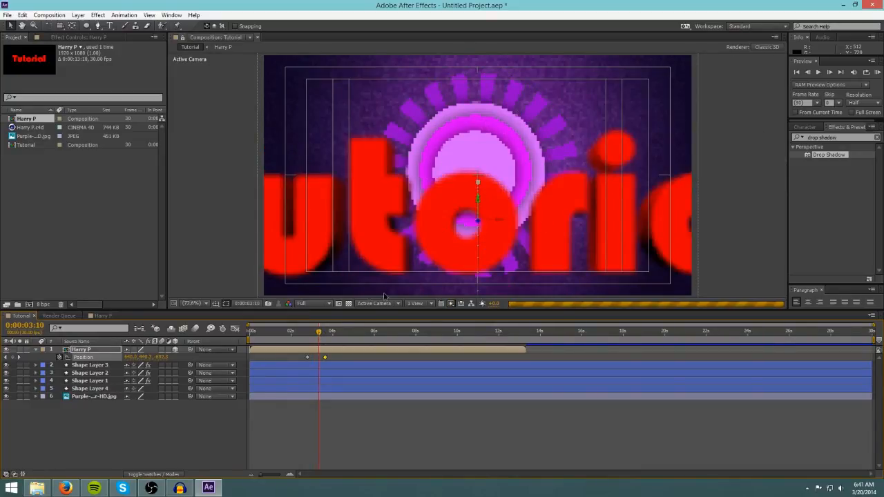
click(314, 304)
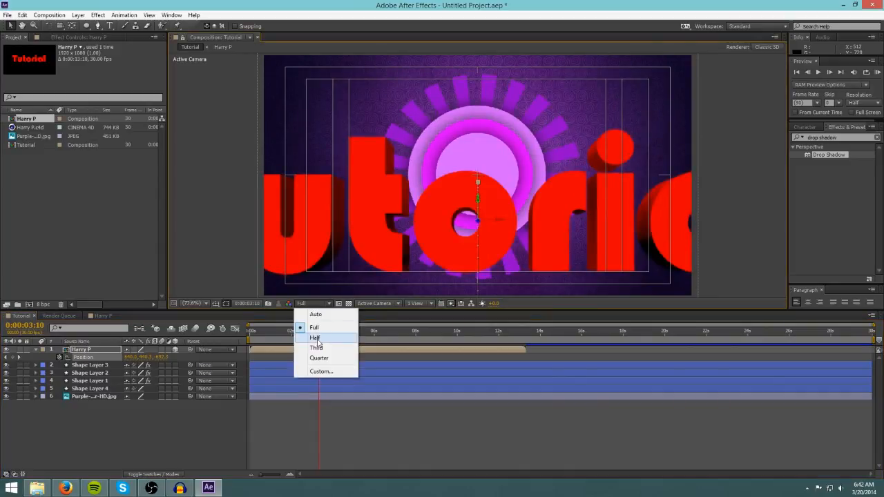
click(318, 337)
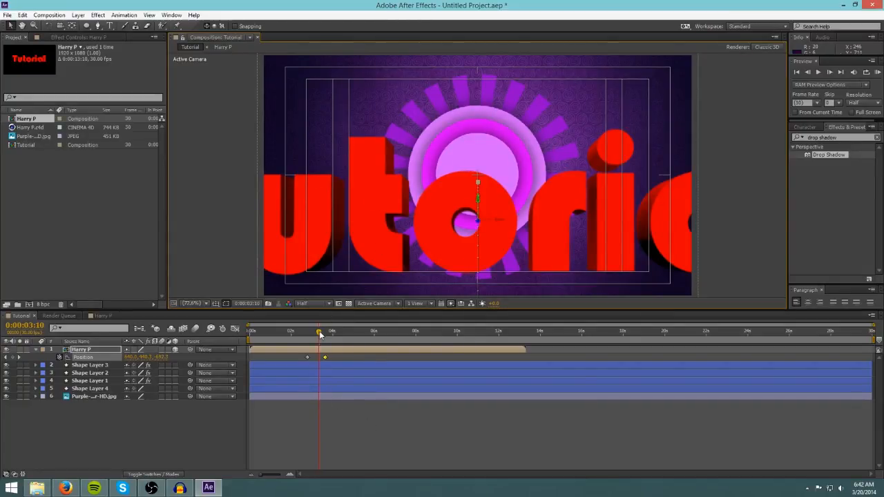
Scrub through the text fly-in animation and return to the start of the timeline.
drag(320, 334, 363, 333)
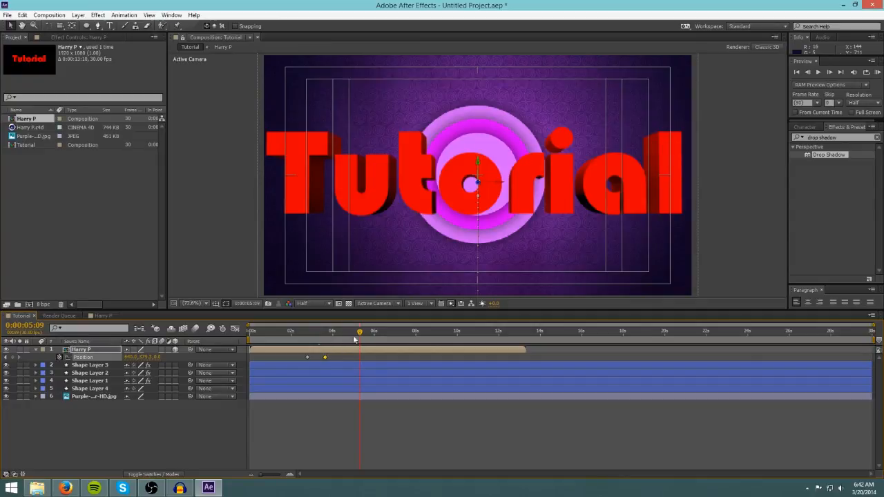
drag(323, 339, 388, 331)
key(Home)
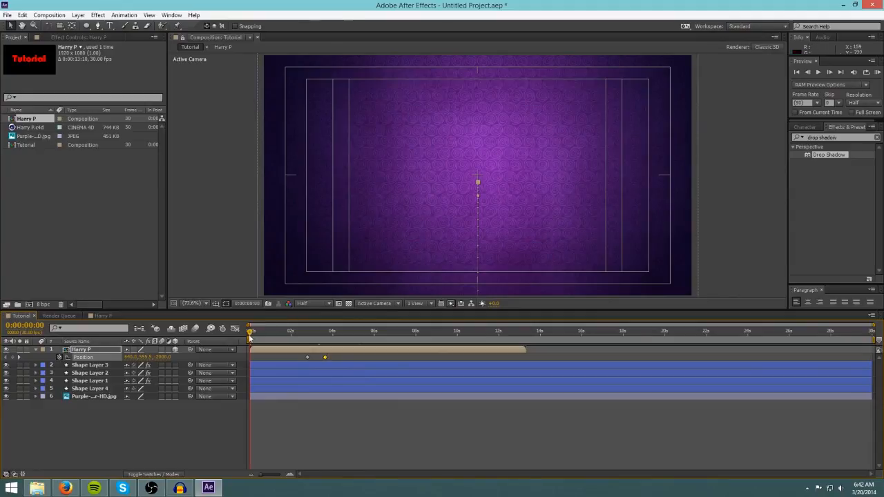
Play the text fly-in animation from the start of the timeline, then return to the first frame.
click(292, 332)
drag(293, 334, 212, 347)
key(space)
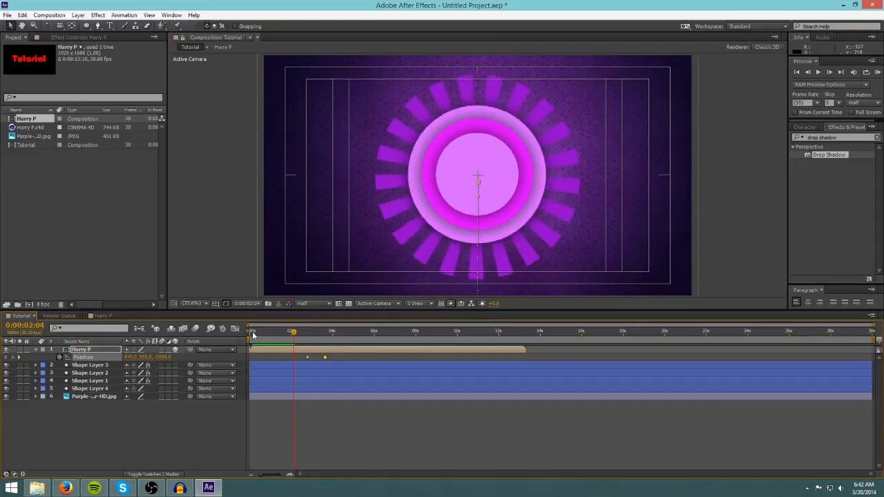
drag(294, 332, 246, 332)
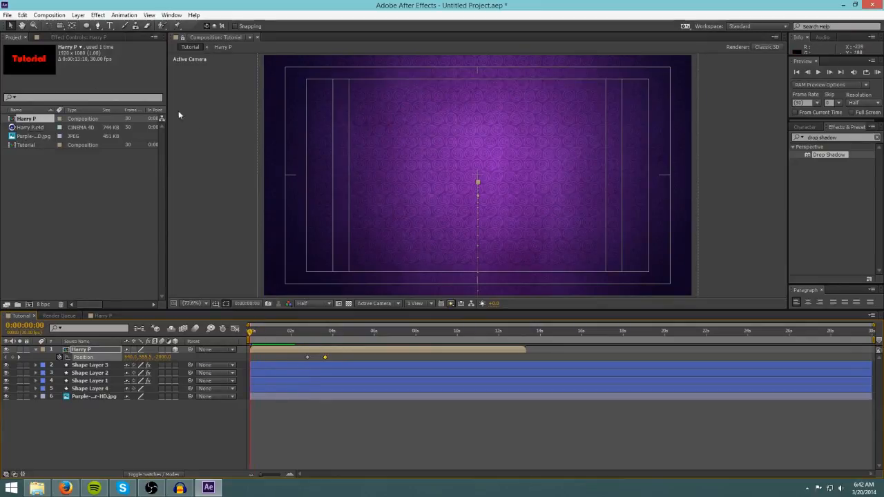
Collapse the text layer's properties and add the Tutorial composition to the render queue.
click(93, 416)
click(37, 351)
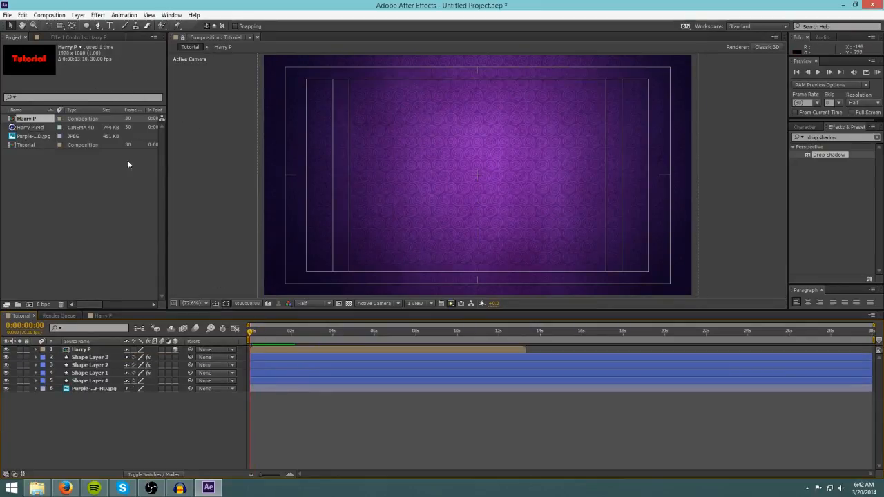
click(50, 15)
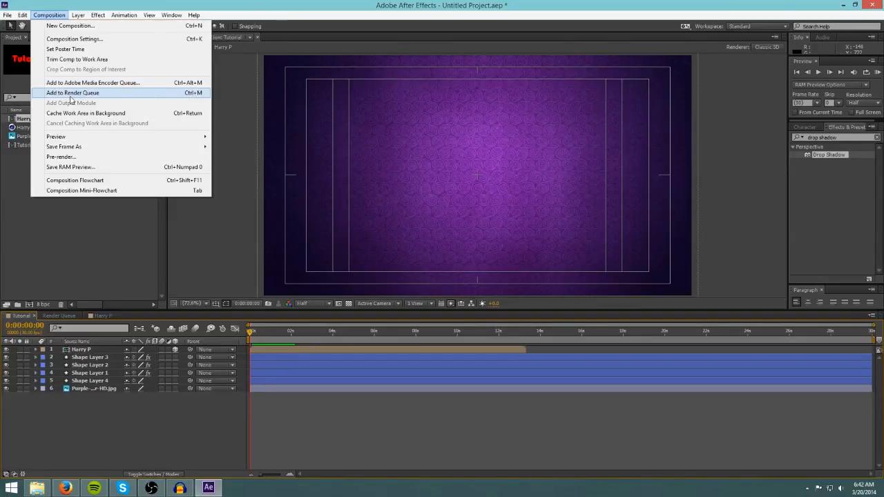
click(70, 93)
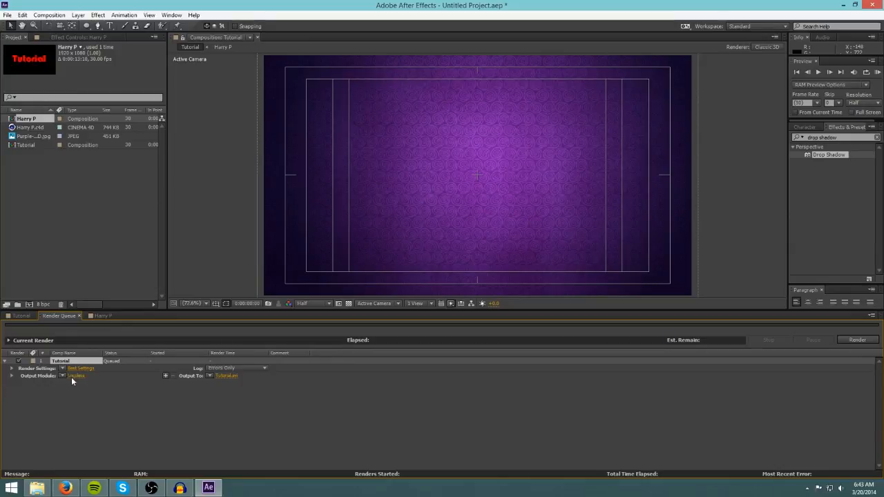
Set the render output file to Sup.avi inside the Documents youtube folder.
click(226, 375)
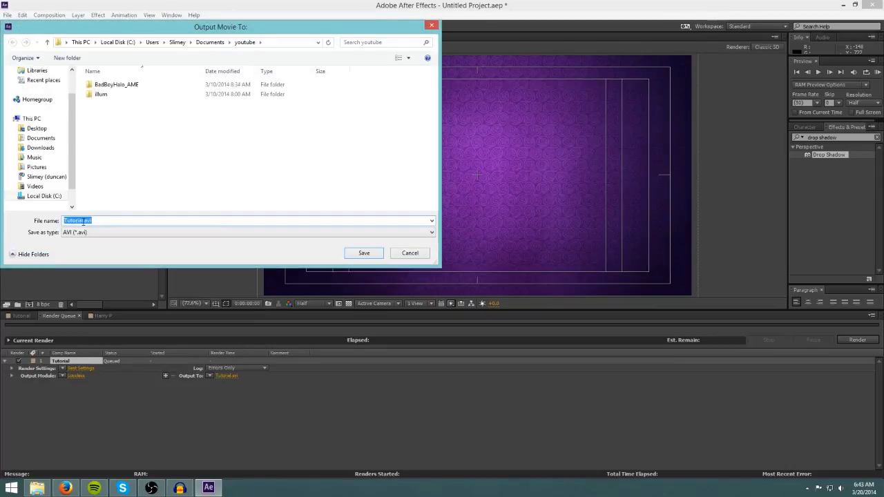
double_click(79, 220)
key(BackSpace)
click(40, 137)
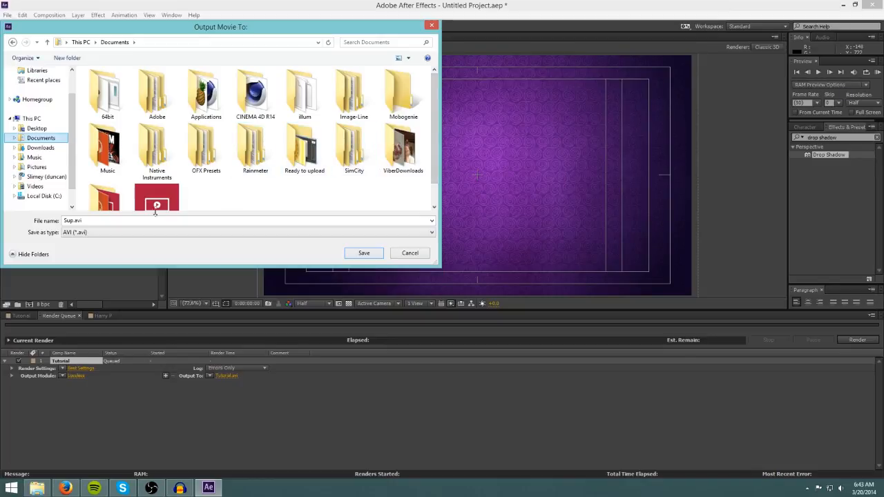
double_click(115, 202)
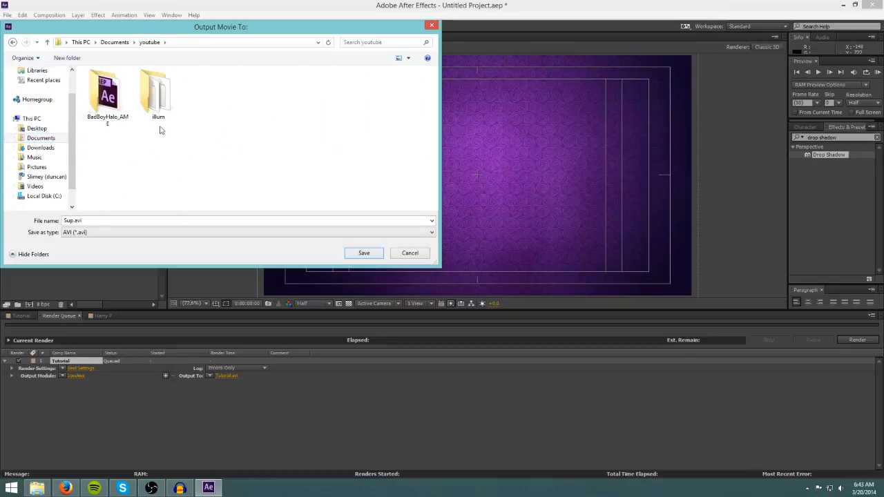
click(364, 253)
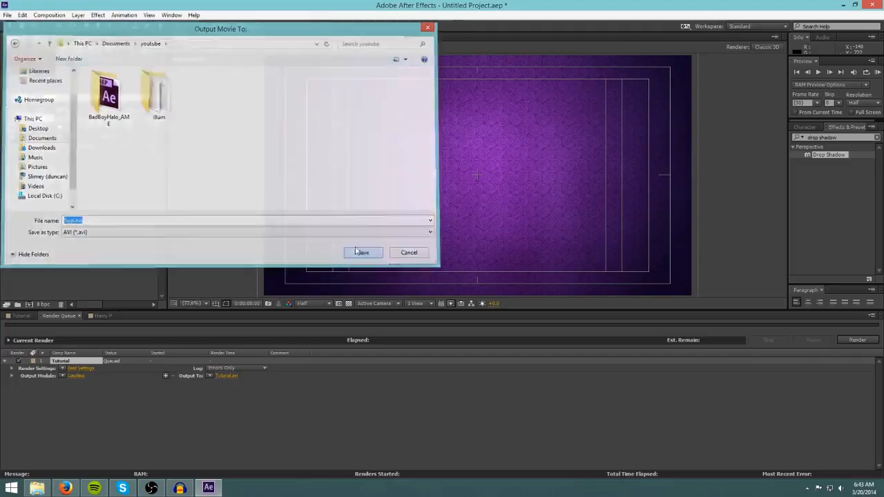
Switch the output module to a custom AVI setting and start the render.
click(81, 376)
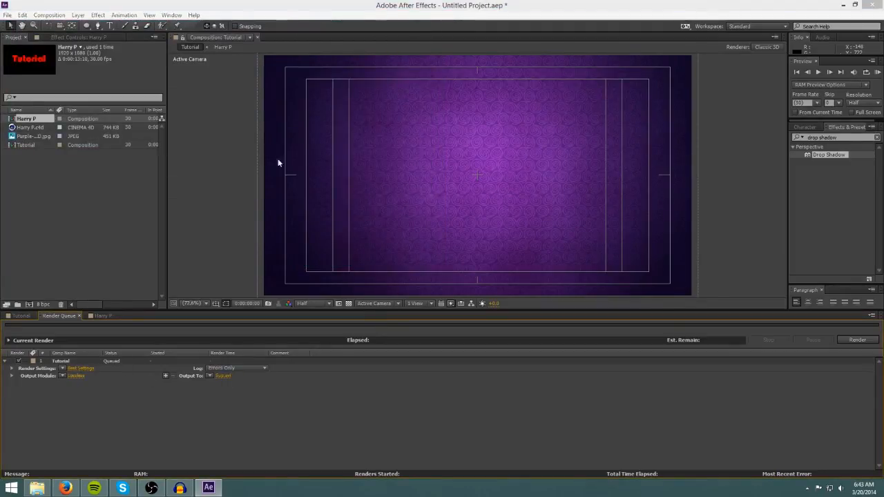
click(302, 377)
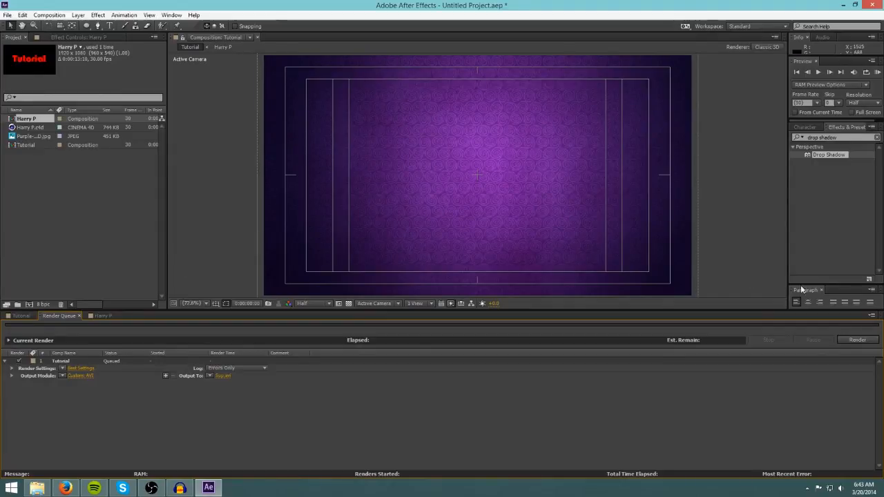
click(857, 340)
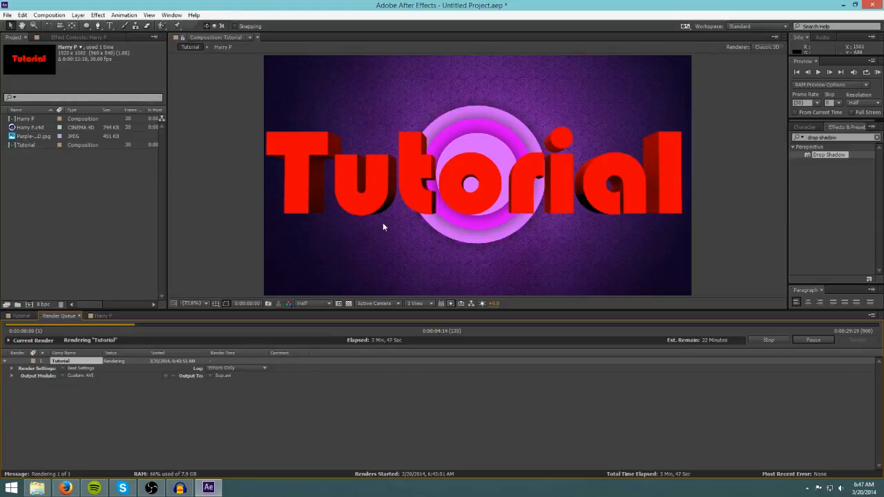
Stop the running render and restore the After Effects window to a smaller size.
key(Escape)
double_click(208, 7)
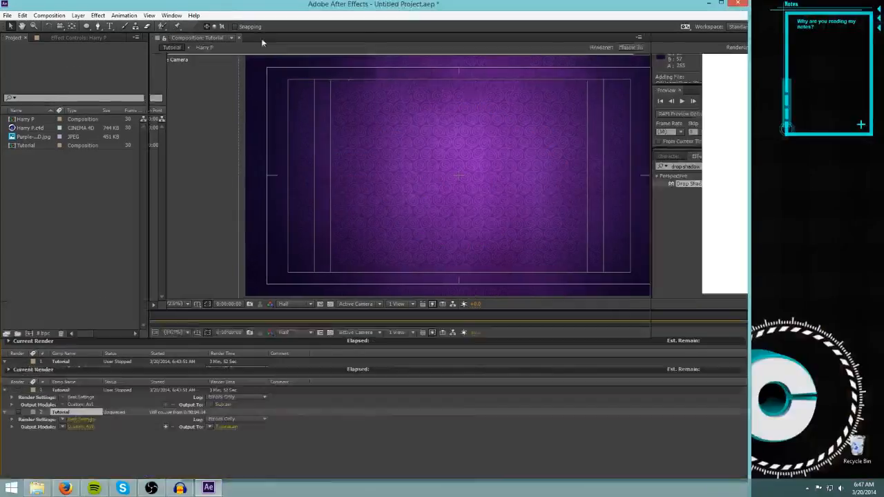
click(214, 163)
drag(215, 163, 243, 159)
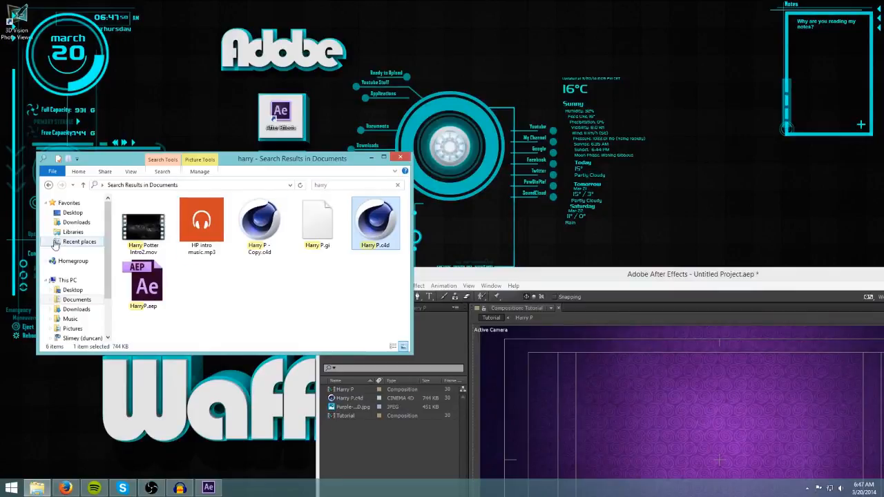
Browse to the Documents youtube folder and open the rendered Sup.avi file.
click(72, 300)
scroll(406, 237, down, 2)
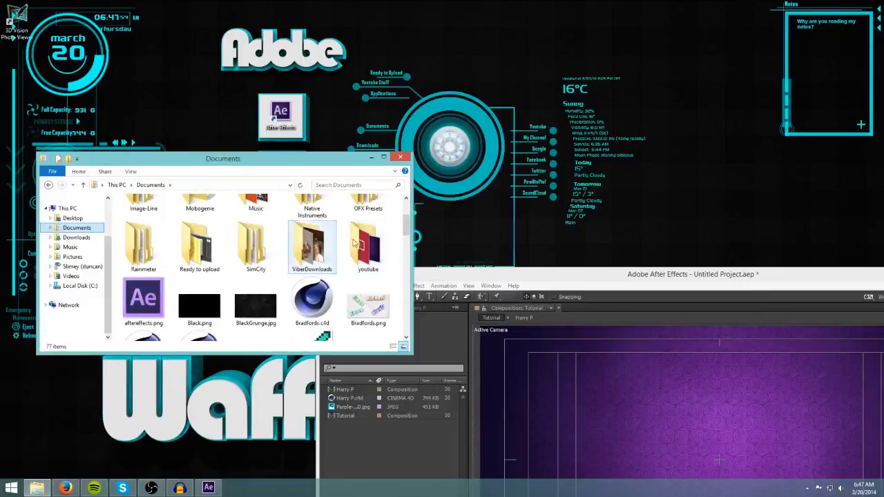
double_click(370, 249)
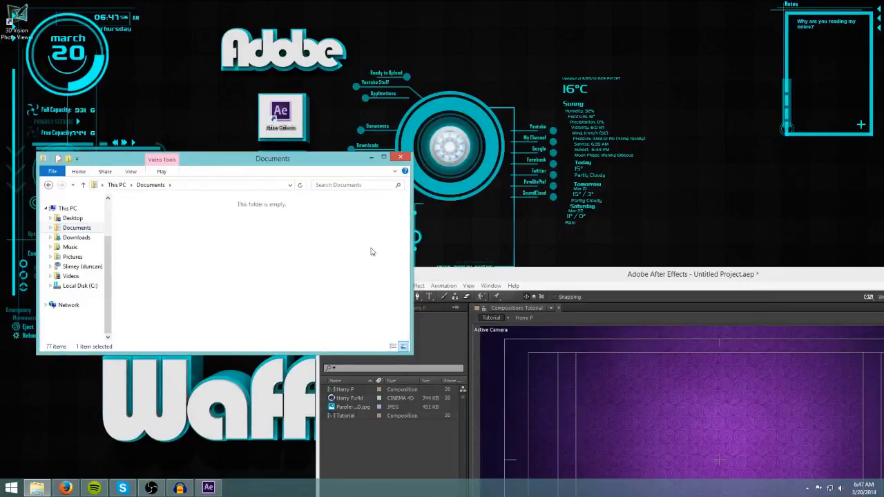
click(48, 185)
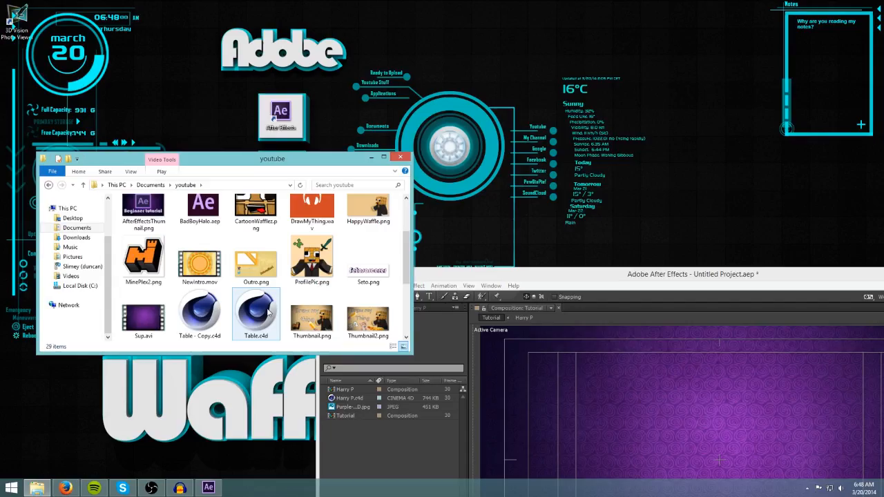
scroll(263, 309, down, 1)
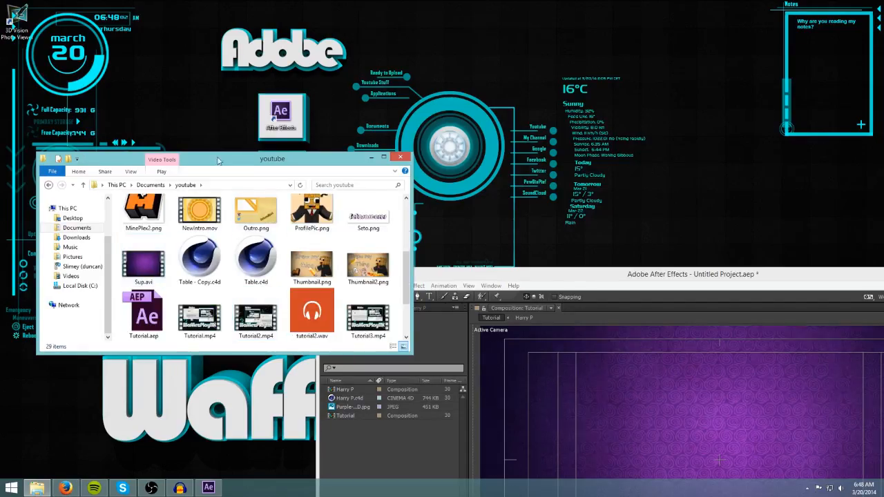
drag(207, 159, 280, 139)
click(206, 243)
double_click(207, 243)
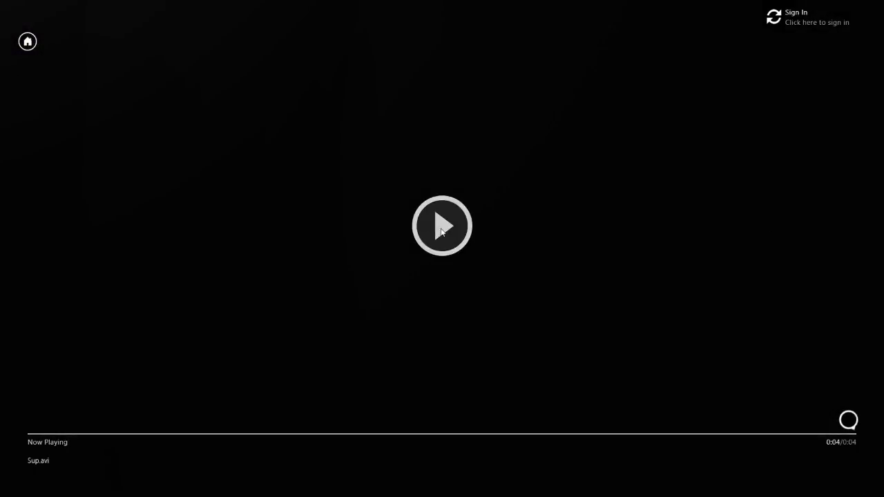
Play the Sup.avi video in the player and leave the player.
click(442, 233)
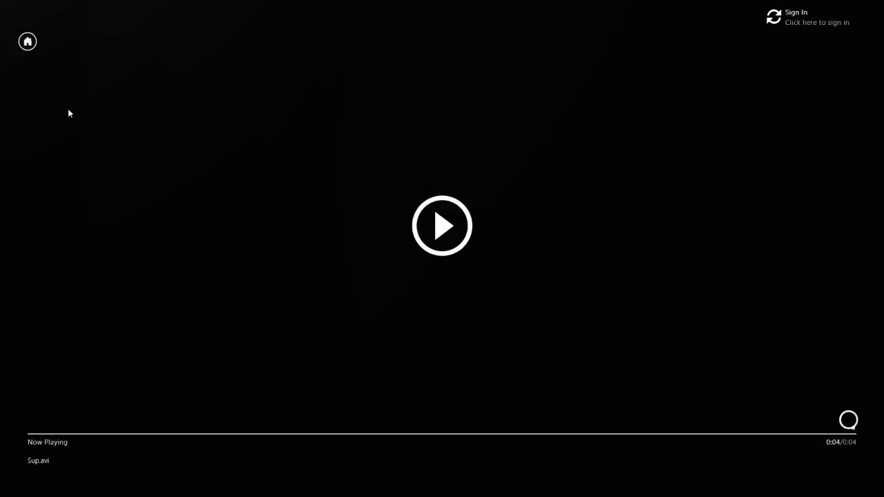
click(26, 42)
click(2, 2)
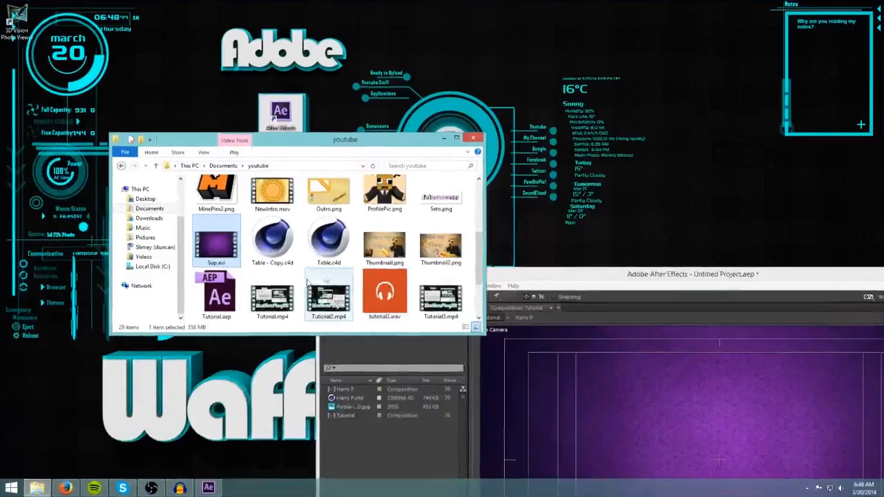
drag(312, 135, 248, 101)
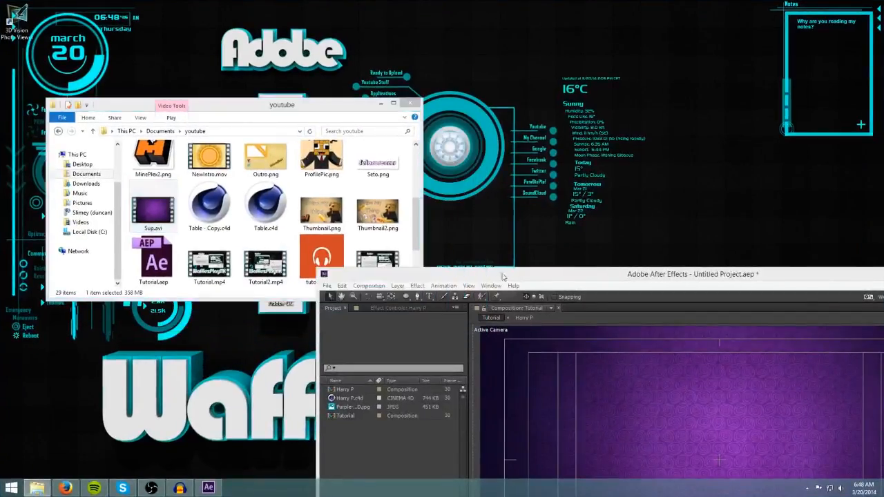
drag(666, 276, 287, 104)
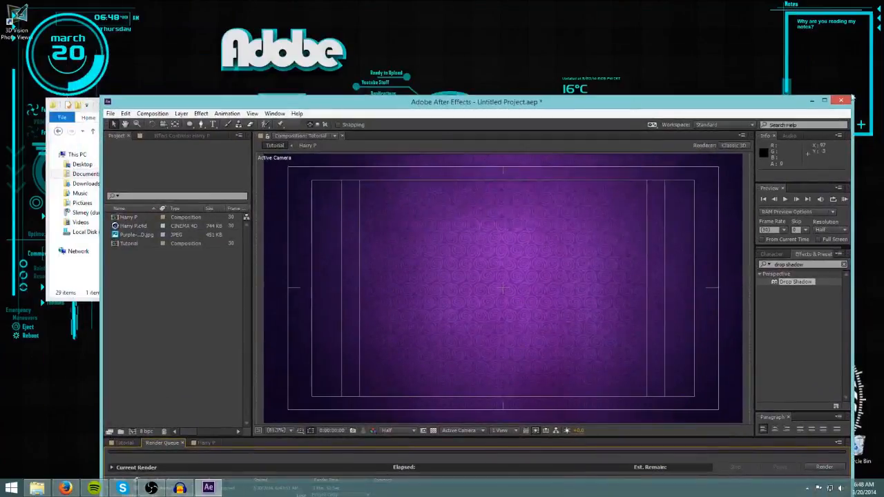
click(812, 101)
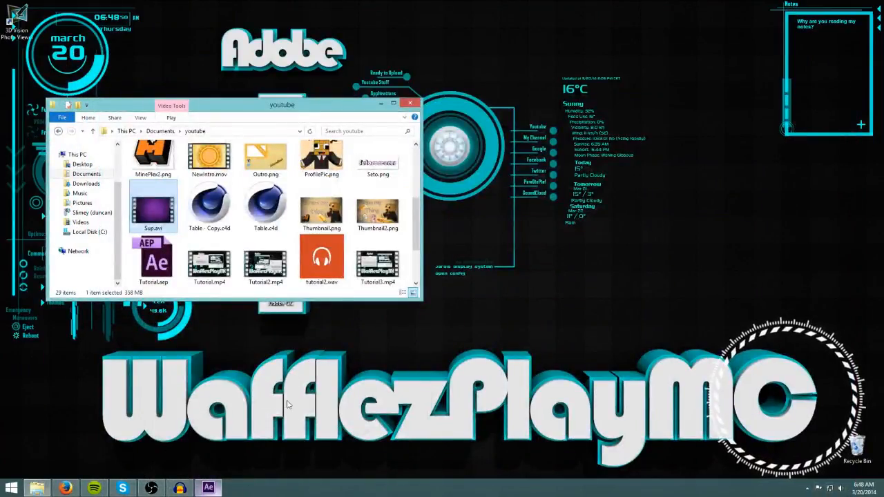
drag(340, 105, 599, 143)
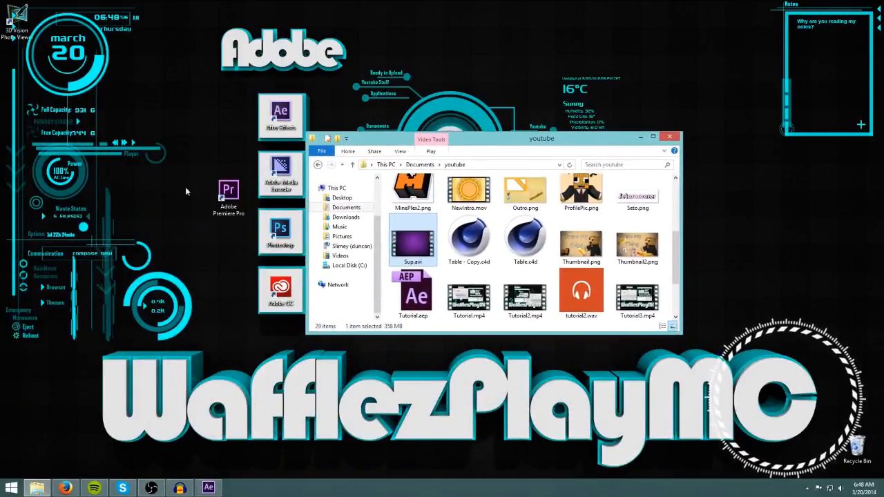
click(189, 224)
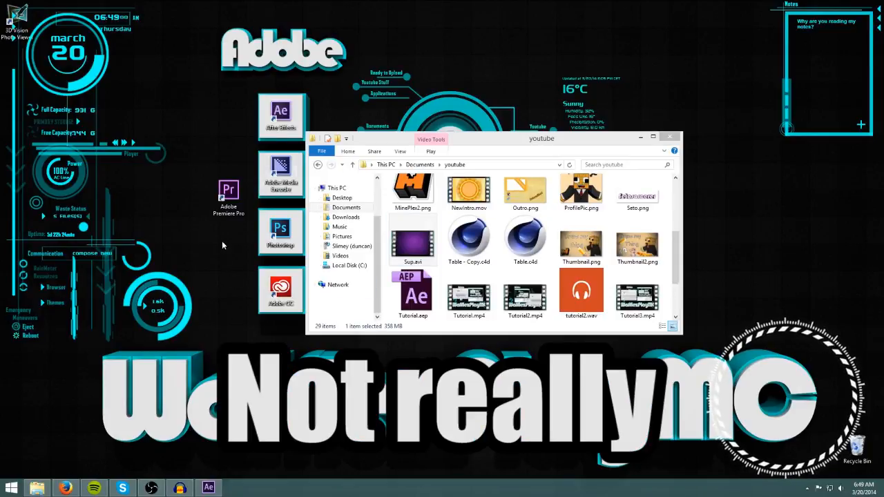
drag(185, 144, 218, 237)
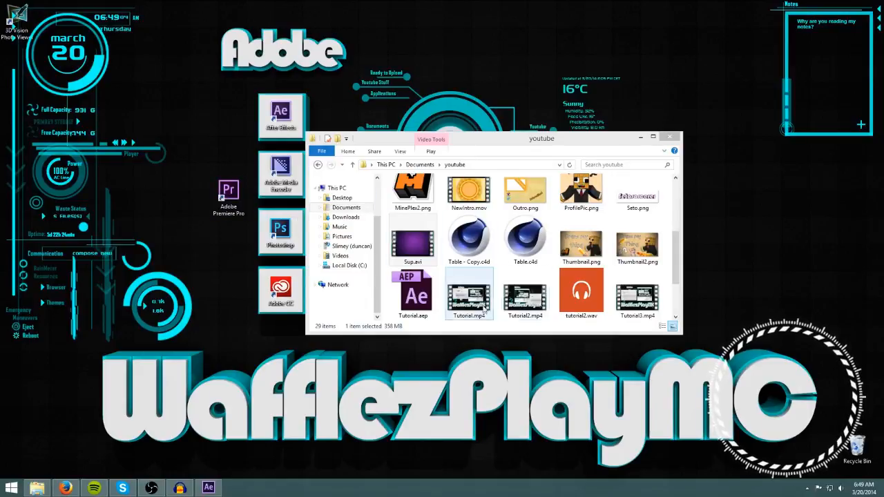
drag(477, 149, 371, 115)
scroll(579, 279, up, 5)
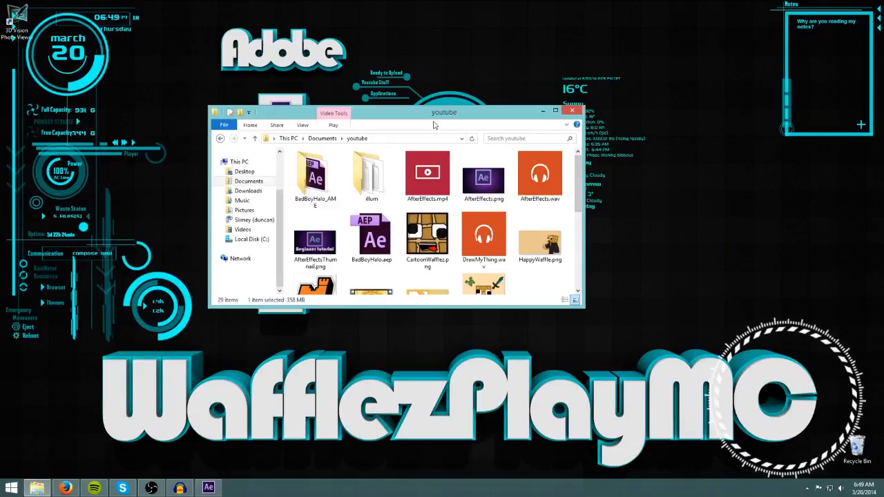
drag(383, 116, 484, 122)
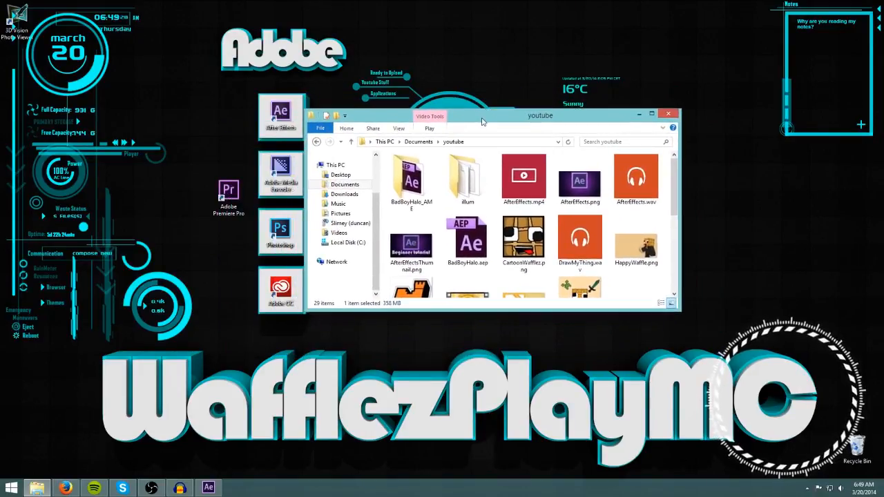